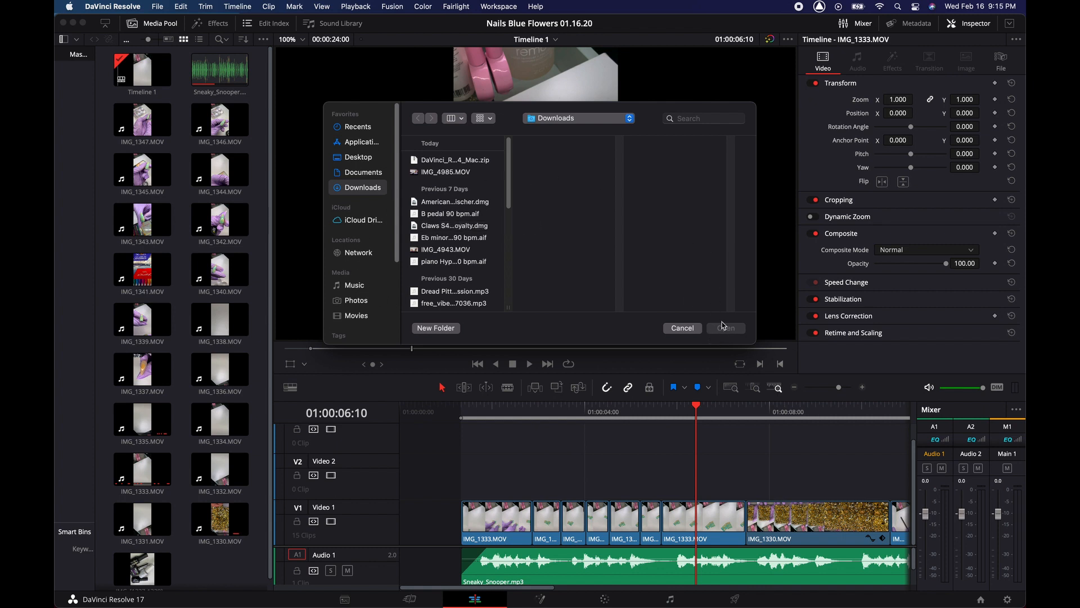
- Select the Claws disk image in Downloads, then cancel the Open dialog without importing
{"action": "left_click", "coordinate": [430, 225]}
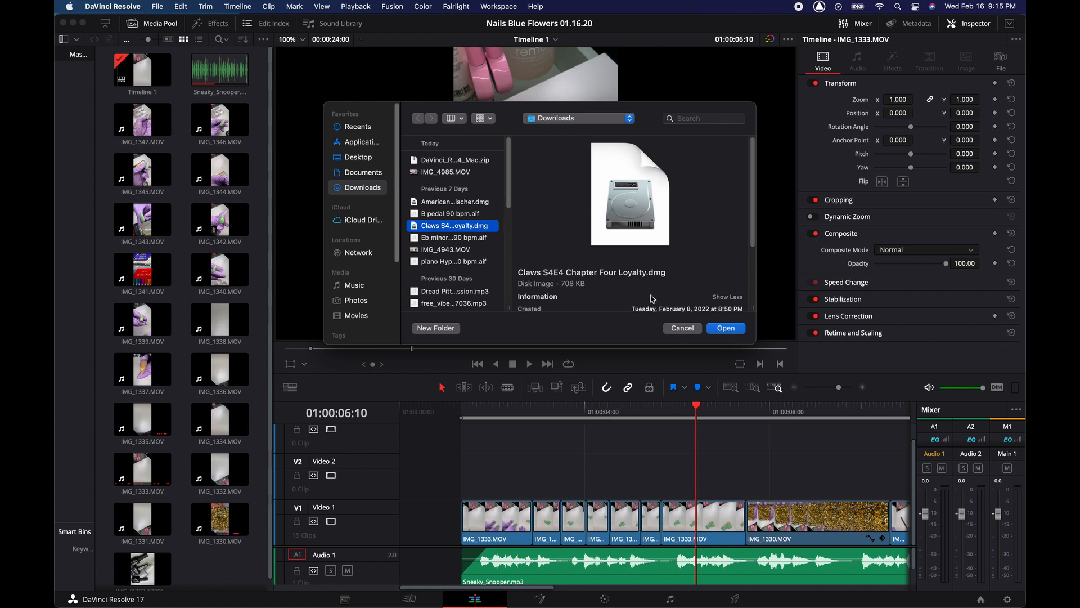
{"action": "left_click", "coordinate": [682, 328]}
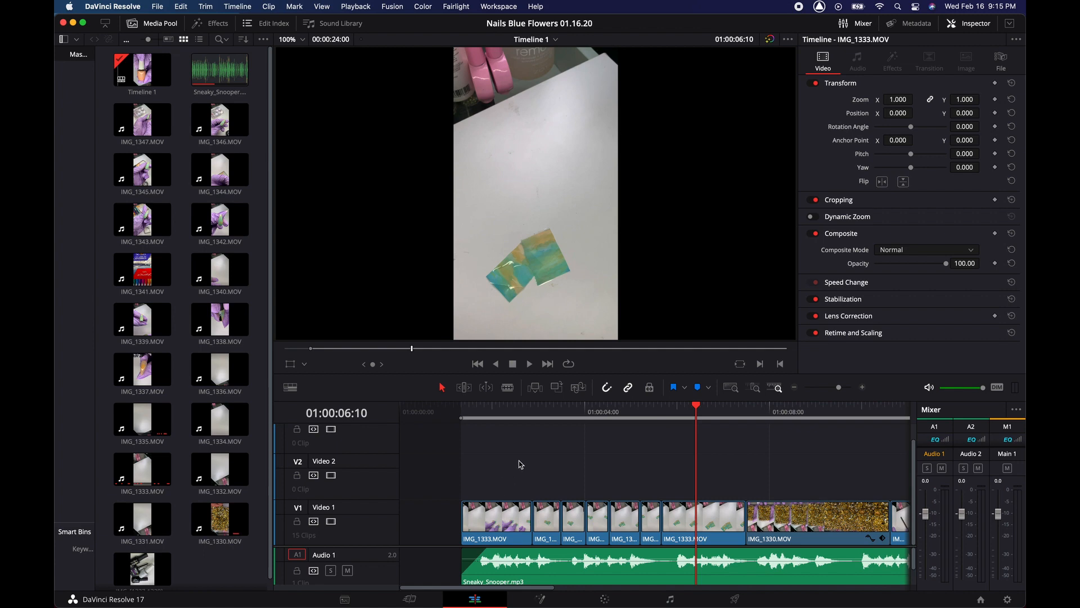
- Zoom and pan the timeline to review the edit, then hide the Media Pool
{"action": "scroll", "coordinate": [520, 464], "scroll_direction": "right", "scroll_amount": 5}
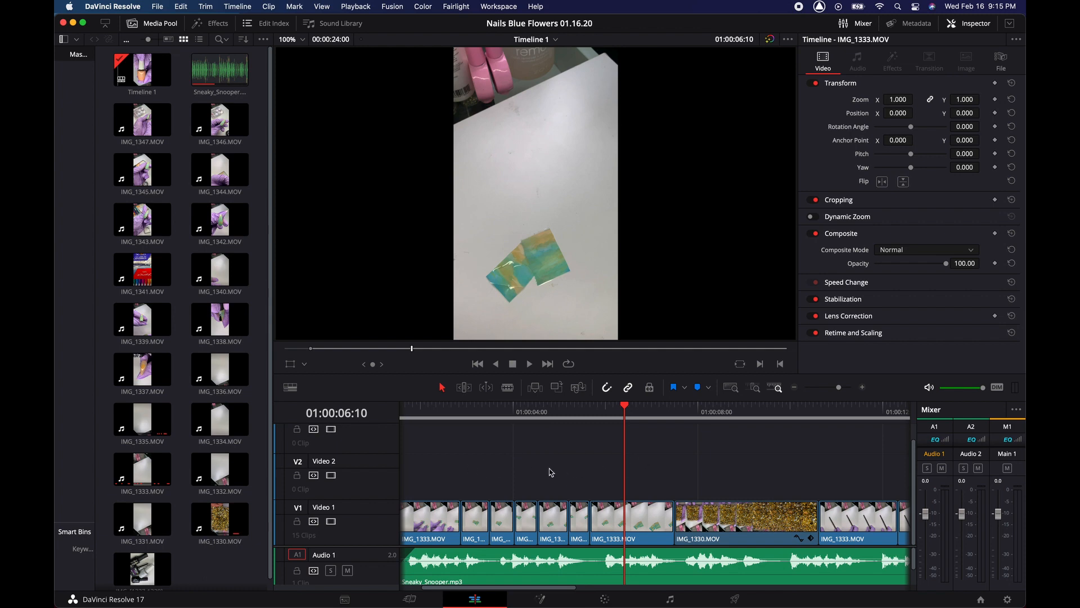
{"action": "key", "text": "super+minus"}
{"action": "key", "text": "super+minus"}
{"action": "key", "text": "super+minus"}
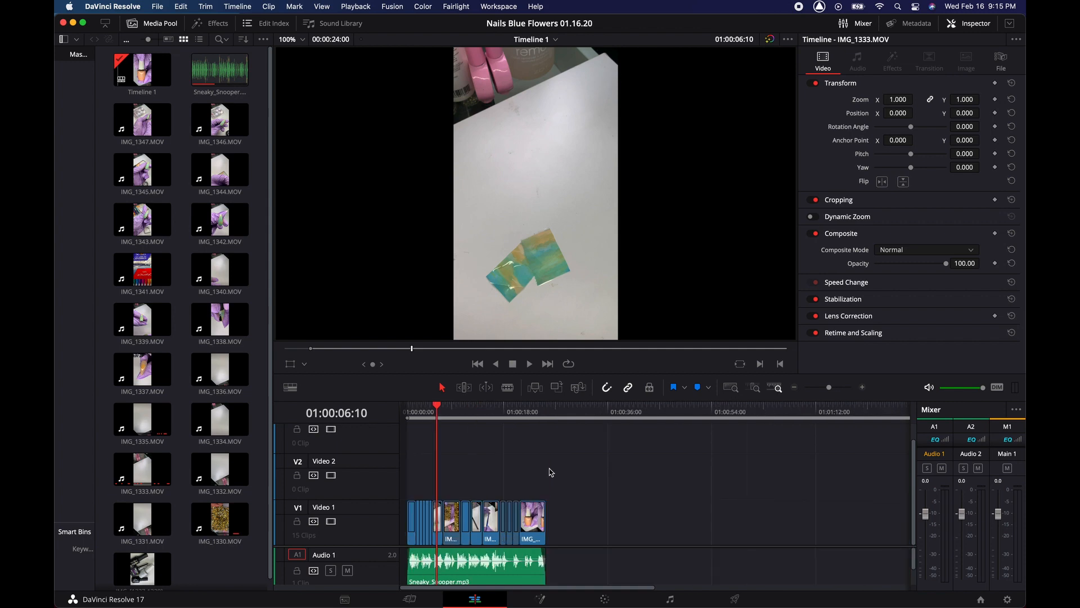
{"action": "key", "text": "super+equal"}
{"action": "key", "text": "super+equal"}
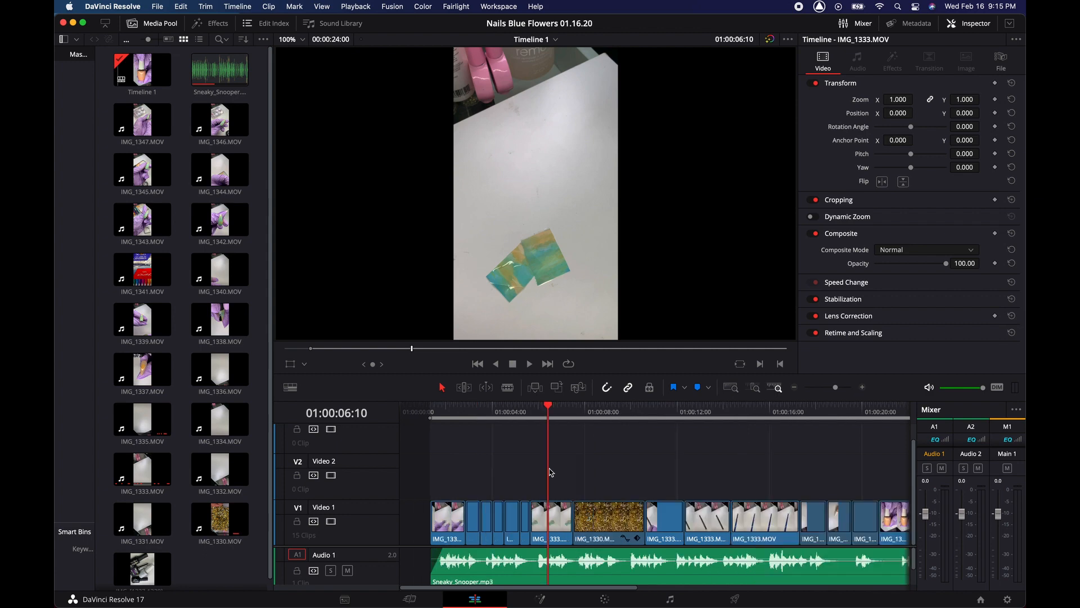
{"action": "scroll", "coordinate": [551, 472], "scroll_direction": "right", "scroll_amount": 2}
{"action": "scroll", "coordinate": [551, 472], "scroll_direction": "left", "scroll_amount": 2}
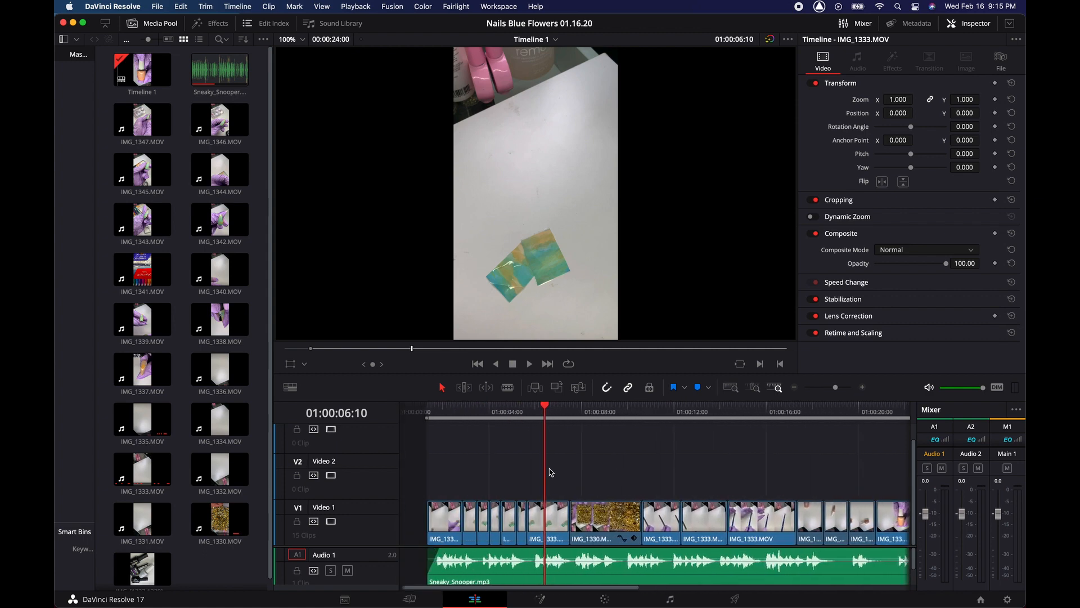
{"action": "key", "text": "super+minus"}
{"action": "key", "text": "super+minus"}
{"action": "key", "text": "super+minus"}
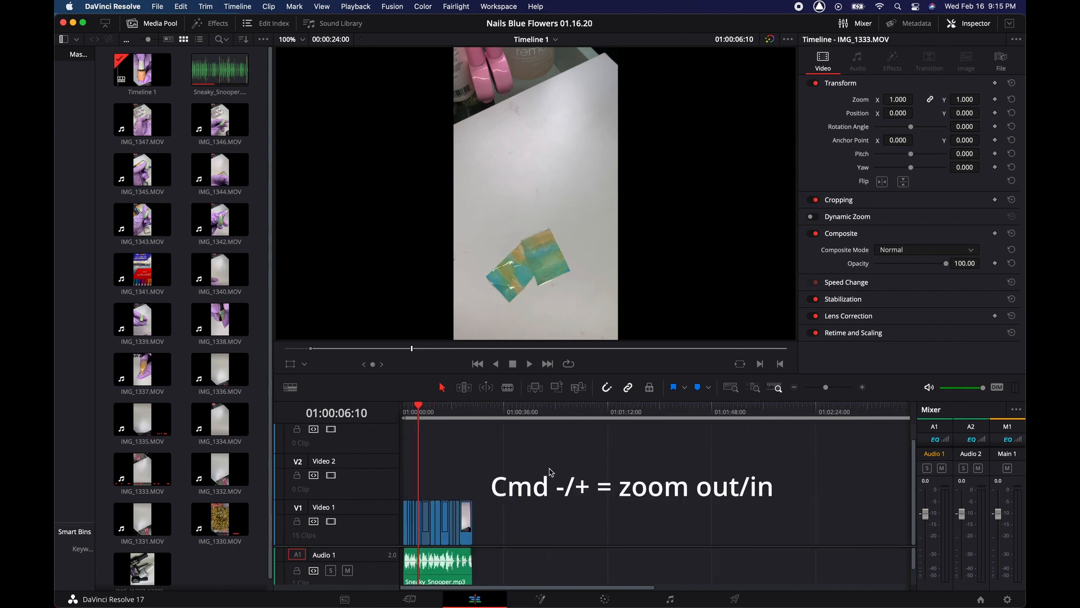
{"action": "key", "text": "super+equal"}
{"action": "key", "text": "super+equal"}
{"action": "key", "text": "super+equal"}
{"action": "key", "text": "super+equal"}
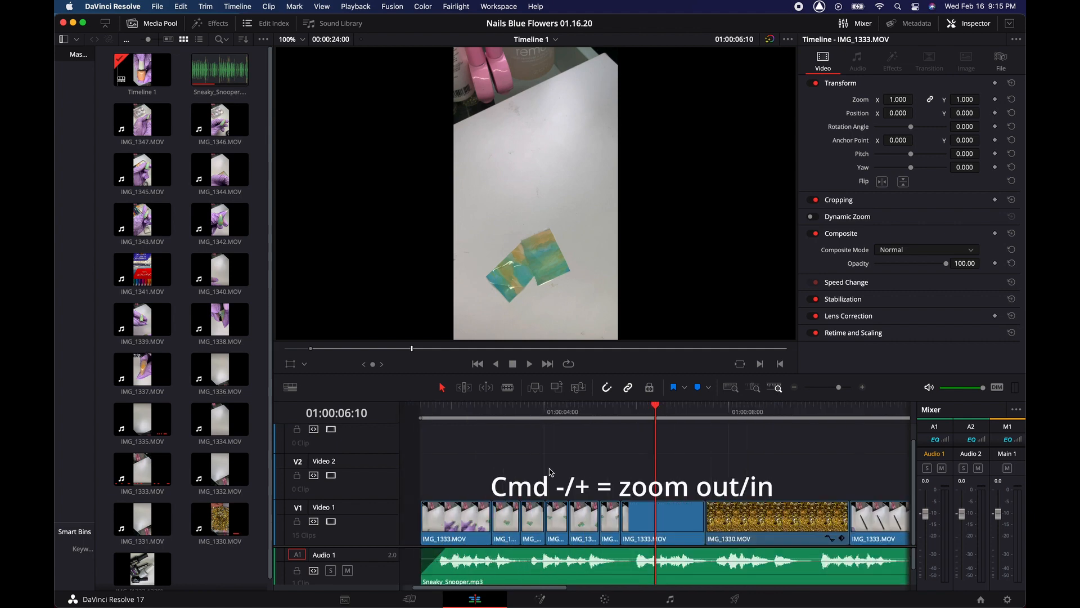
{"action": "scroll", "coordinate": [551, 471], "scroll_direction": "right", "scroll_amount": 4}
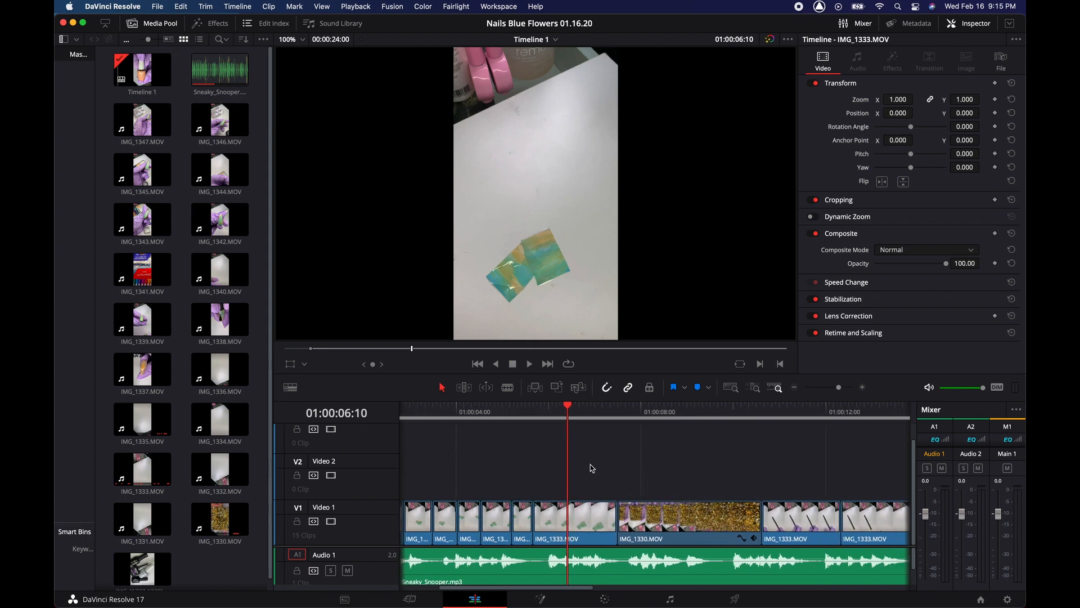
{"action": "scroll", "coordinate": [591, 468], "scroll_direction": "left", "scroll_amount": 6}
{"action": "key", "text": "super+minus"}
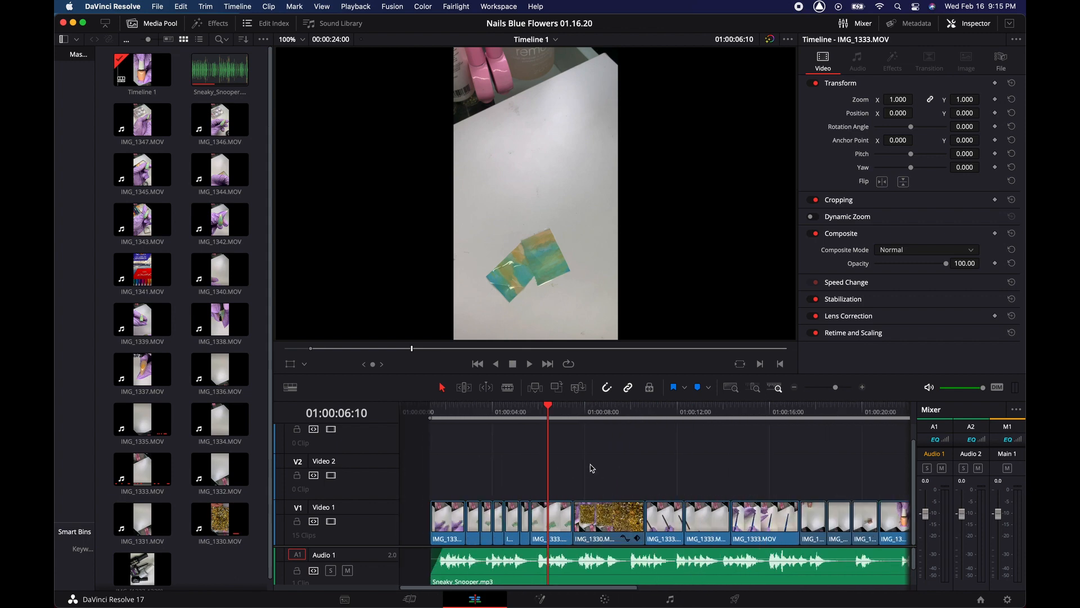
{"action": "scroll", "coordinate": [603, 461], "scroll_direction": "right", "scroll_amount": 5}
{"action": "scroll", "coordinate": [604, 463], "scroll_direction": "left", "scroll_amount": 3}
{"action": "scroll", "coordinate": [605, 464], "scroll_direction": "right", "scroll_amount": 3}
{"action": "scroll", "coordinate": [605, 464], "scroll_direction": "left", "scroll_amount": 3}
{"action": "scroll", "coordinate": [605, 464], "scroll_direction": "left", "scroll_amount": 1}
{"action": "left_click", "coordinate": [160, 24]}
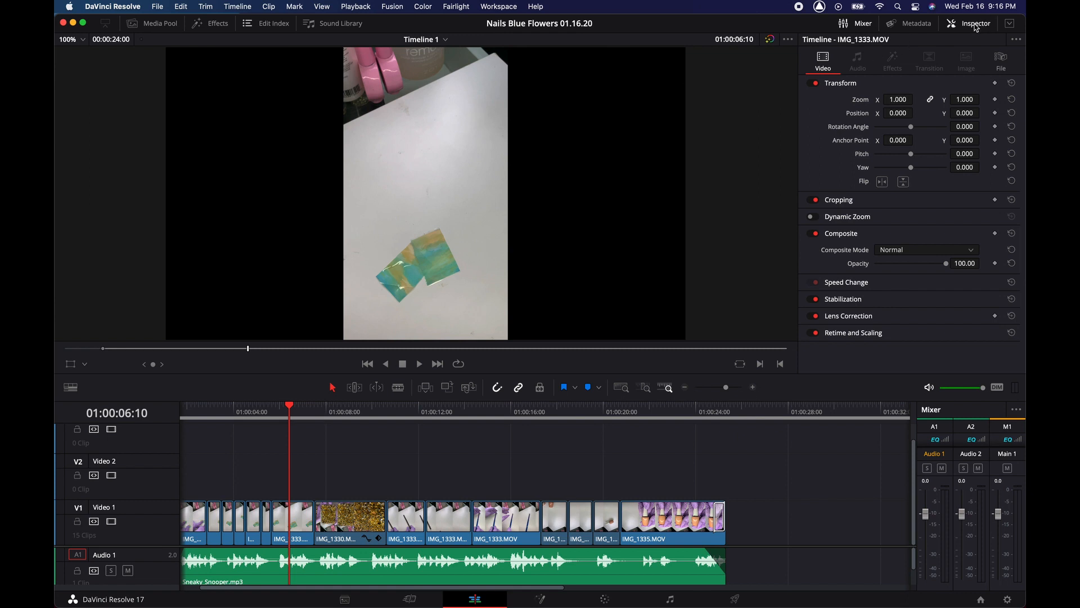
- Select the IMG_1333 clip, hide the Inspector to enlarge the viewer, and return to the edit's start
{"action": "left_click", "coordinate": [297, 530]}
{"action": "scroll", "coordinate": [291, 533], "scroll_direction": "left", "scroll_amount": 2}
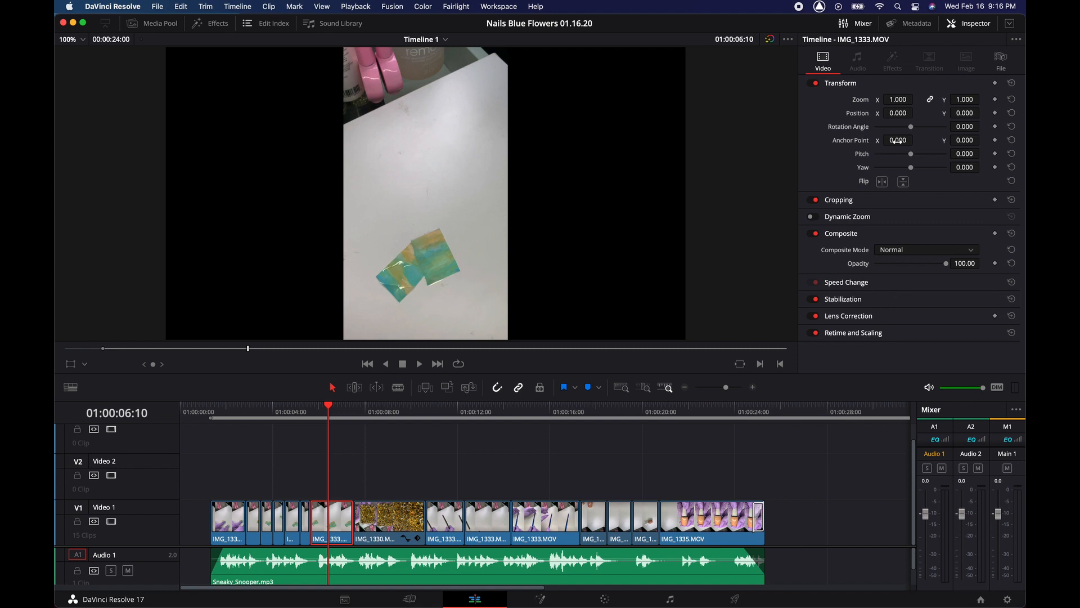
{"action": "left_click", "coordinate": [970, 27]}
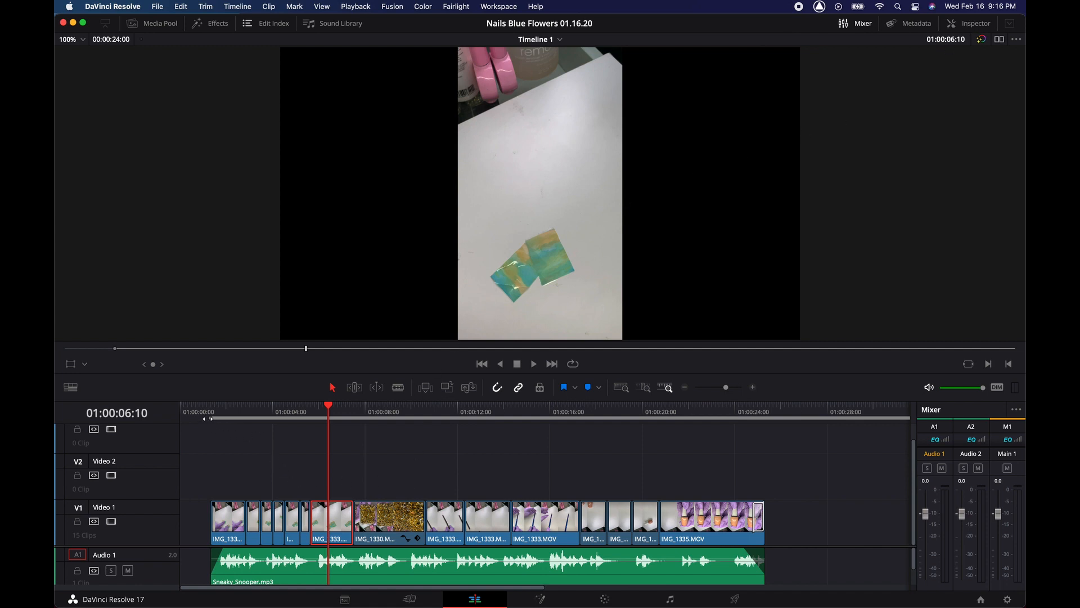
{"action": "left_click", "coordinate": [204, 422]}
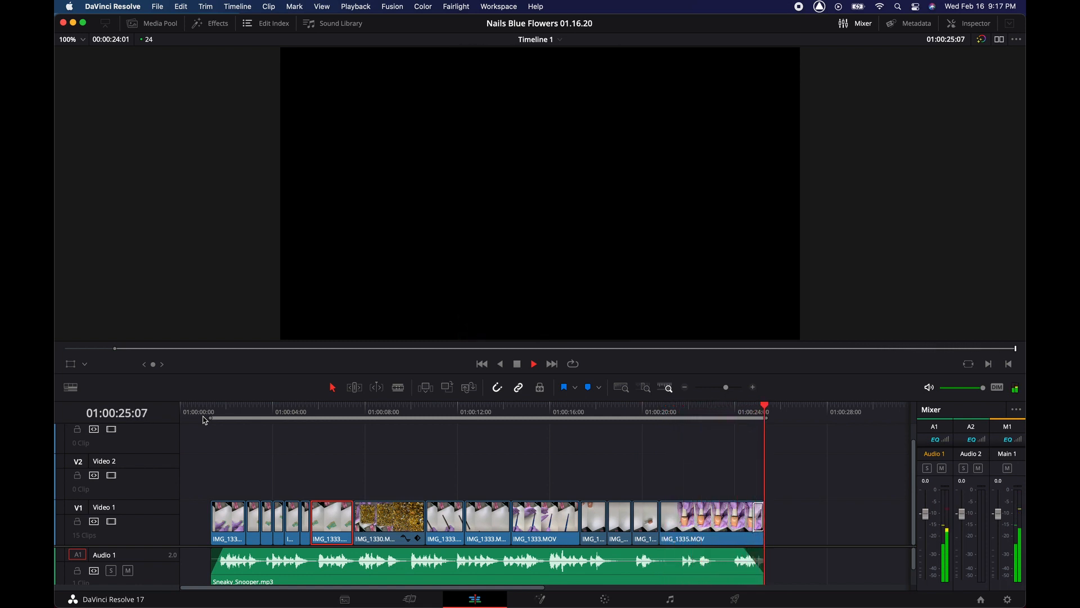
- Stop playback at the end and return the playhead to 01:00:01:08
{"action": "key", "text": "space"}
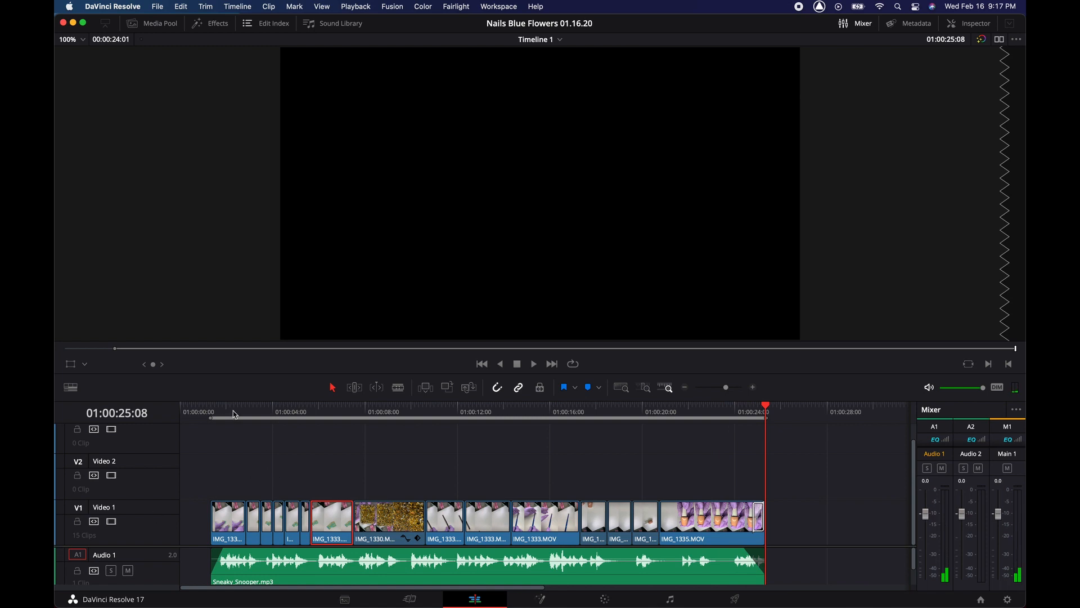
{"action": "left_click", "coordinate": [209, 412]}
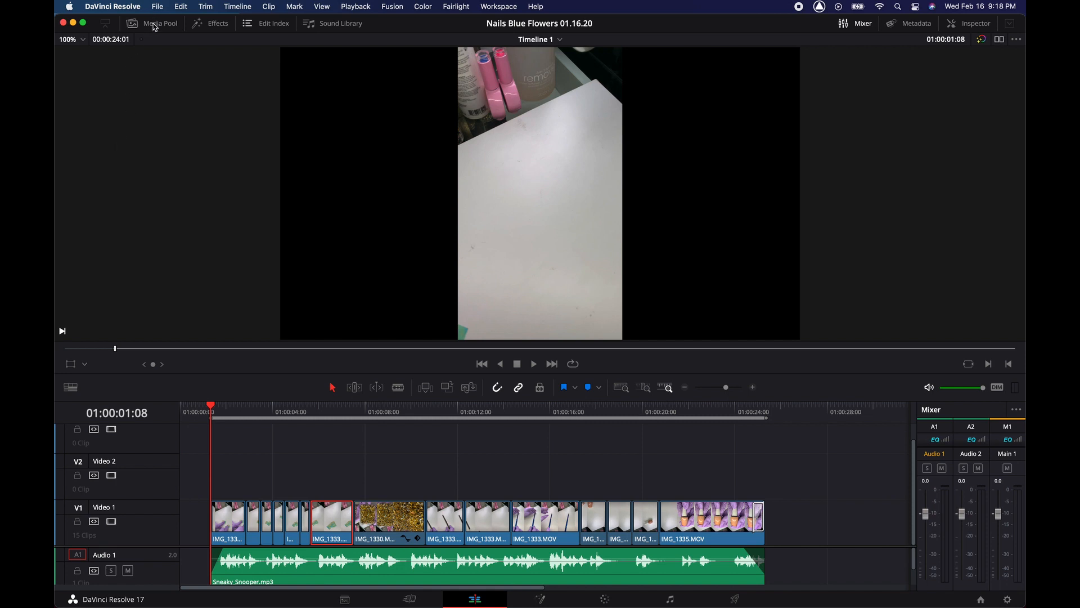
- Open the Effects library, browse the Video Transitions, then show the Titles list
{"action": "left_click", "coordinate": [219, 24]}
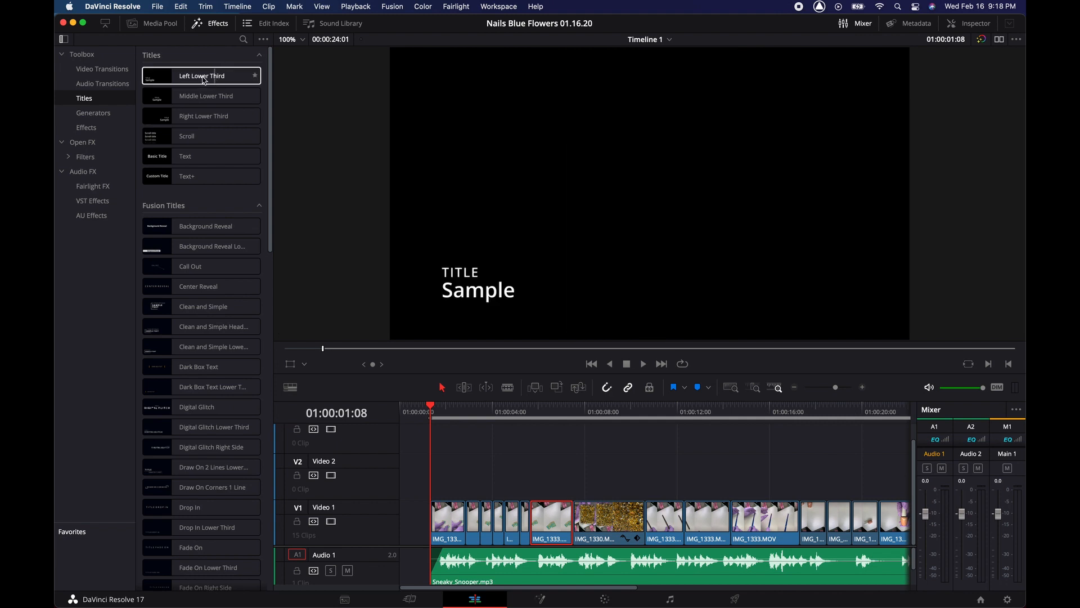
{"action": "left_click", "coordinate": [112, 70]}
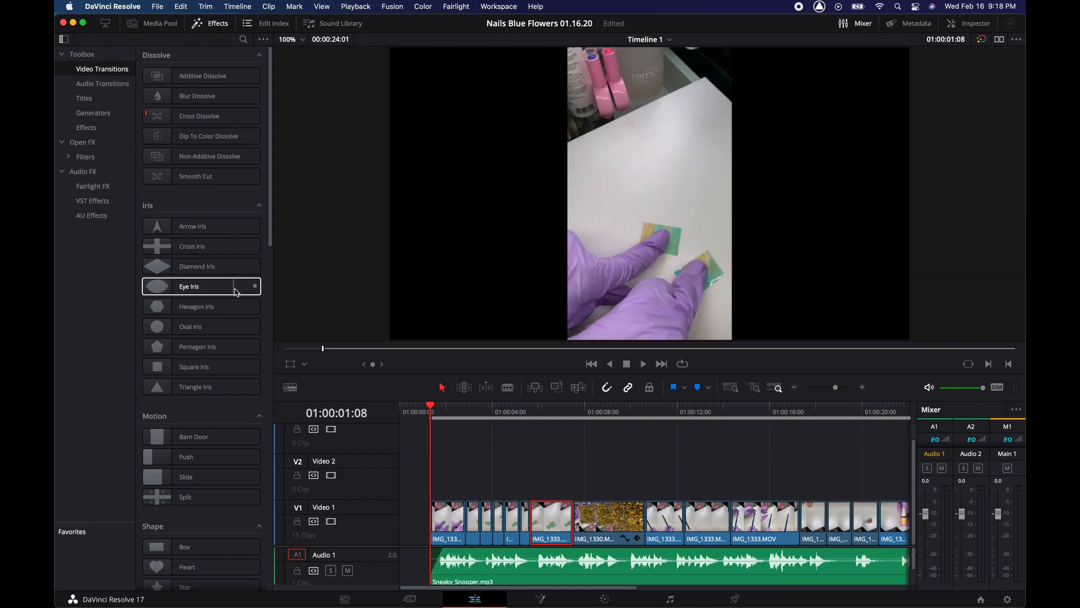
{"action": "scroll", "coordinate": [241, 270], "scroll_direction": "down", "scroll_amount": 5}
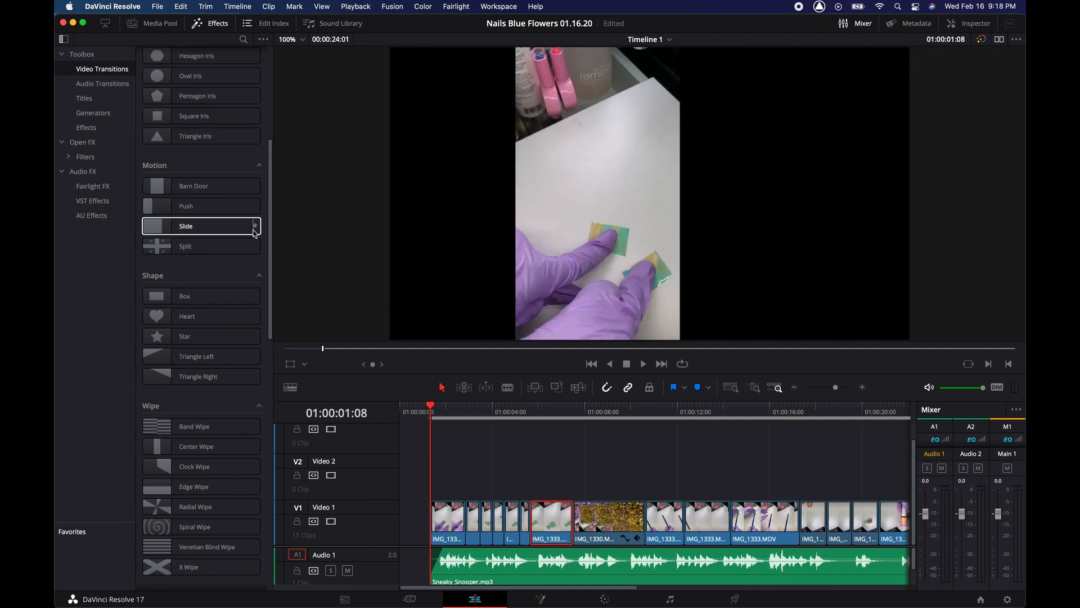
{"action": "scroll", "coordinate": [253, 231], "scroll_direction": "down", "scroll_amount": 2}
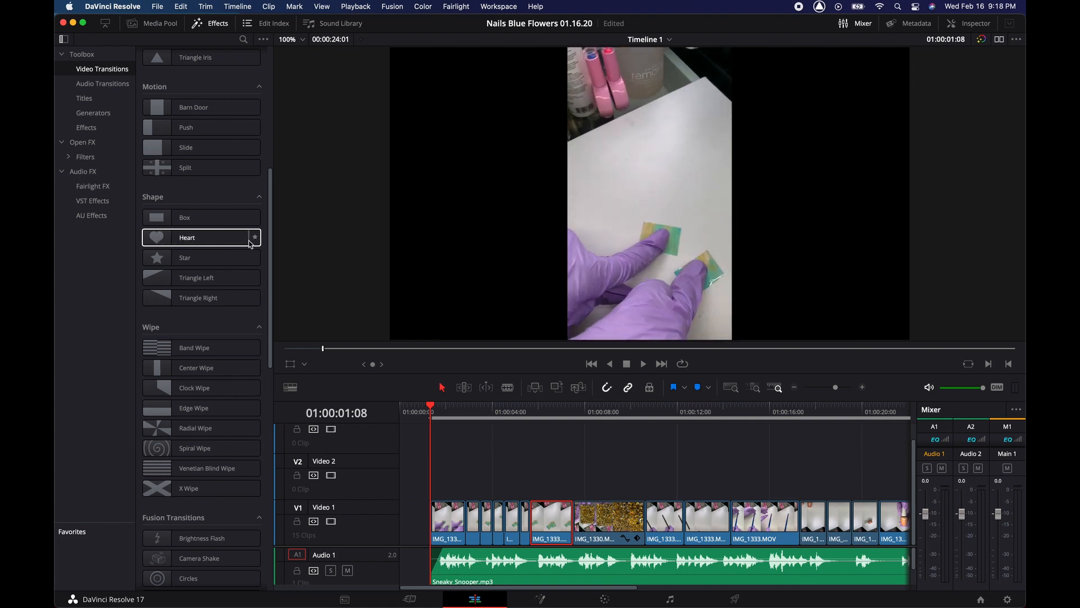
{"action": "scroll", "coordinate": [251, 244], "scroll_direction": "up", "scroll_amount": 8}
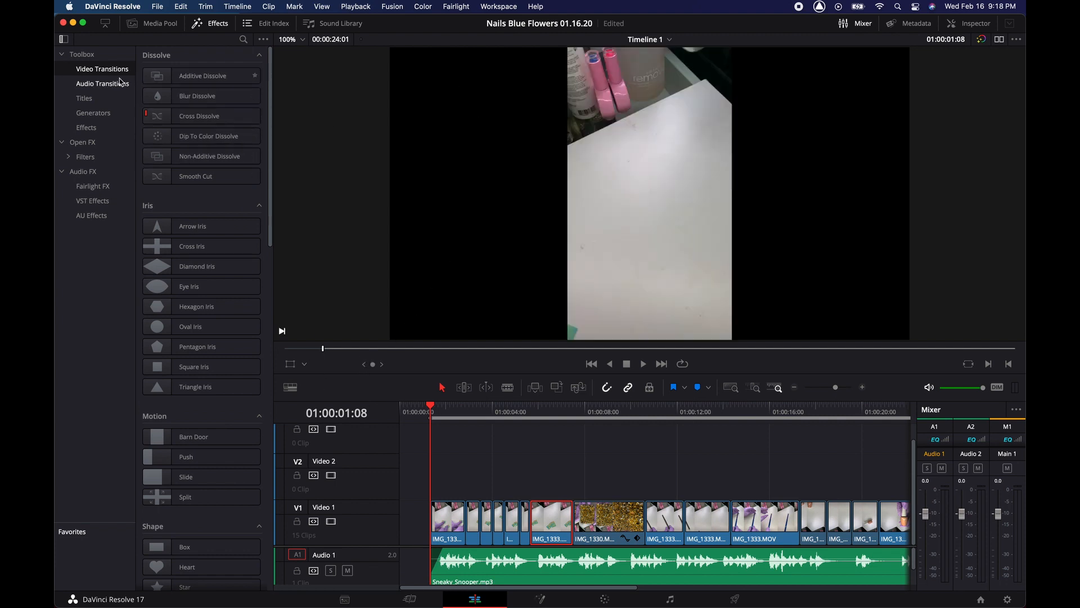
{"action": "left_click", "coordinate": [86, 100]}
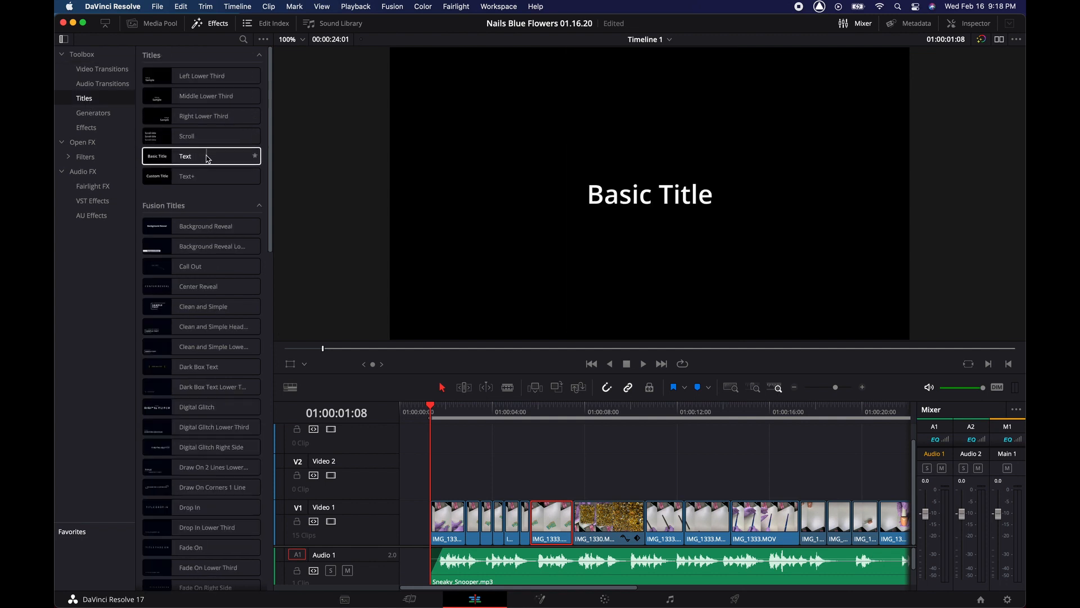
- Place a Text 'Basic Title' clip on Video 2 starting at about 01:00:01:19
{"action": "mouse_move", "coordinate": [465, 418]}
{"action": "left_mouse_down"}
{"action": "mouse_move", "coordinate": [493, 421]}
{"action": "mouse_move", "coordinate": [467, 421]}
{"action": "left_mouse_up"}
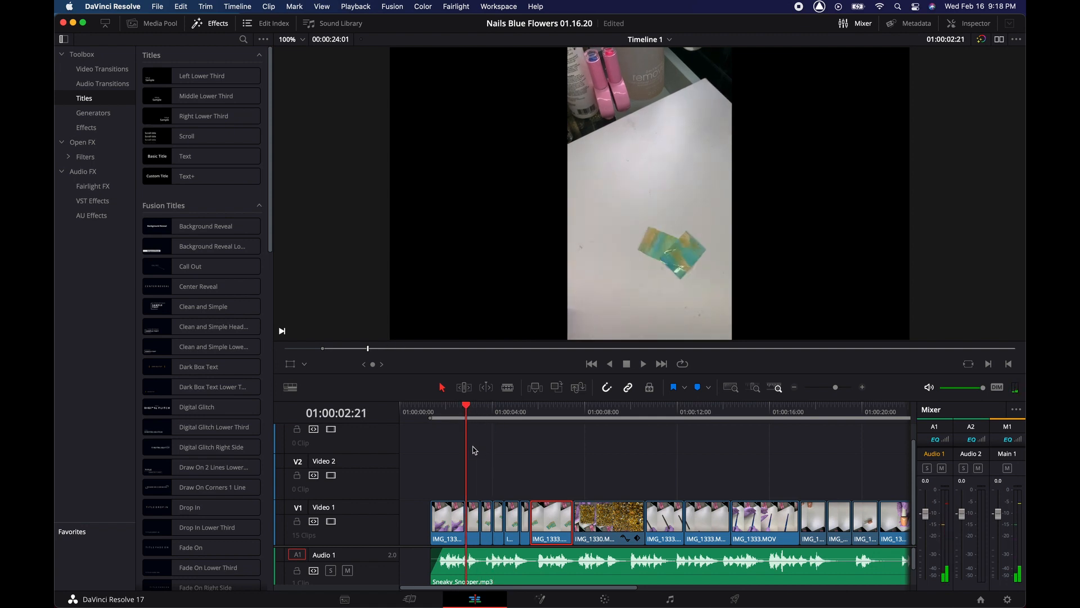
{"action": "key", "text": "super+equal"}
{"action": "key", "text": "super+equal"}
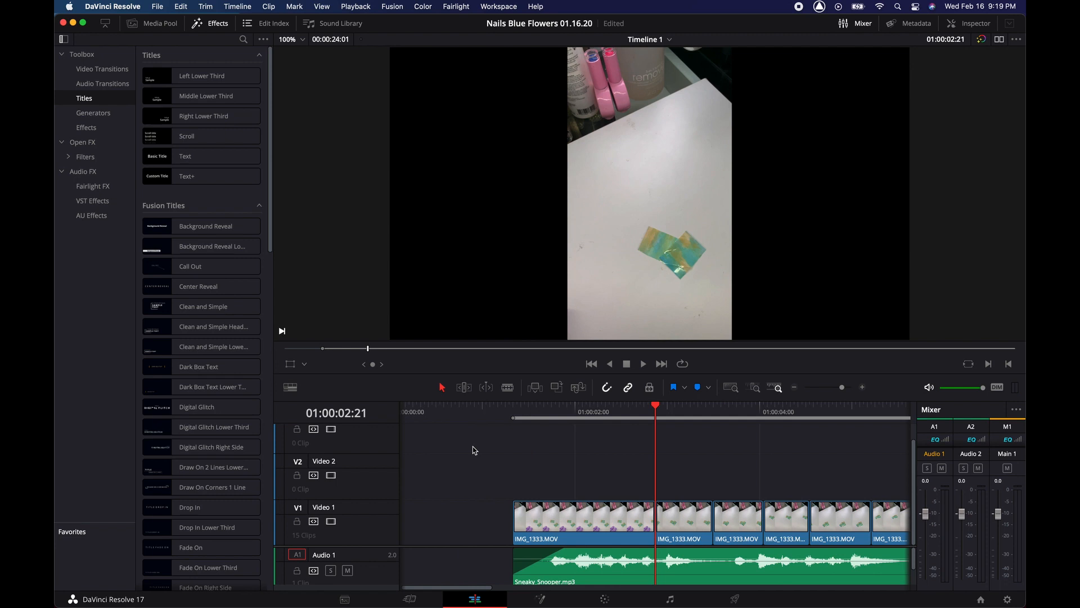
{"action": "left_click_drag", "start_coordinate": [634, 416], "coordinate": [557, 415]}
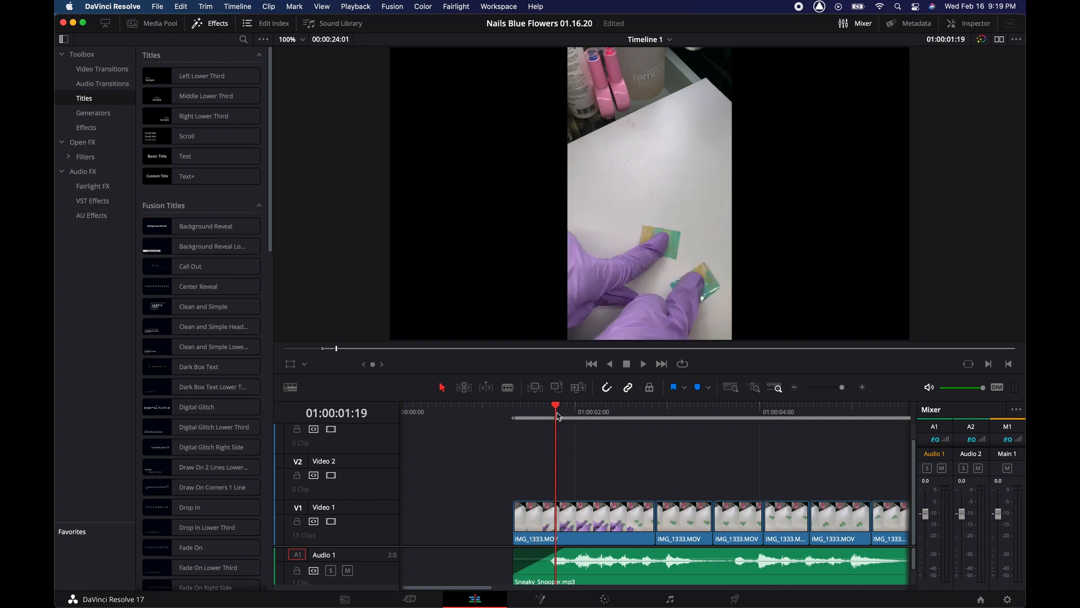
{"action": "left_click", "coordinate": [184, 159]}
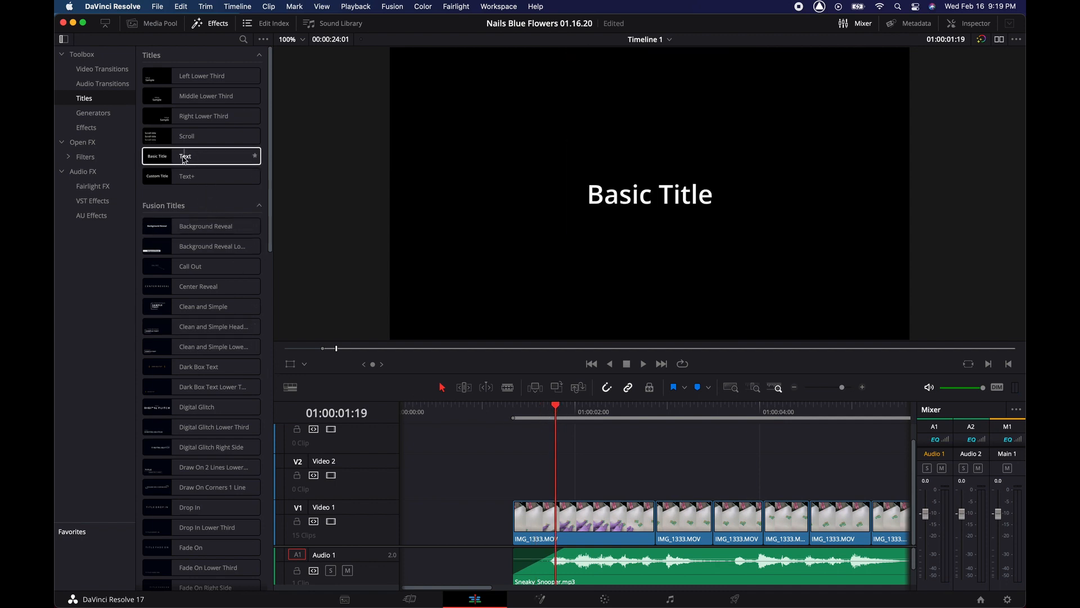
{"action": "left_click_drag", "start_coordinate": [185, 159], "coordinate": [545, 466]}
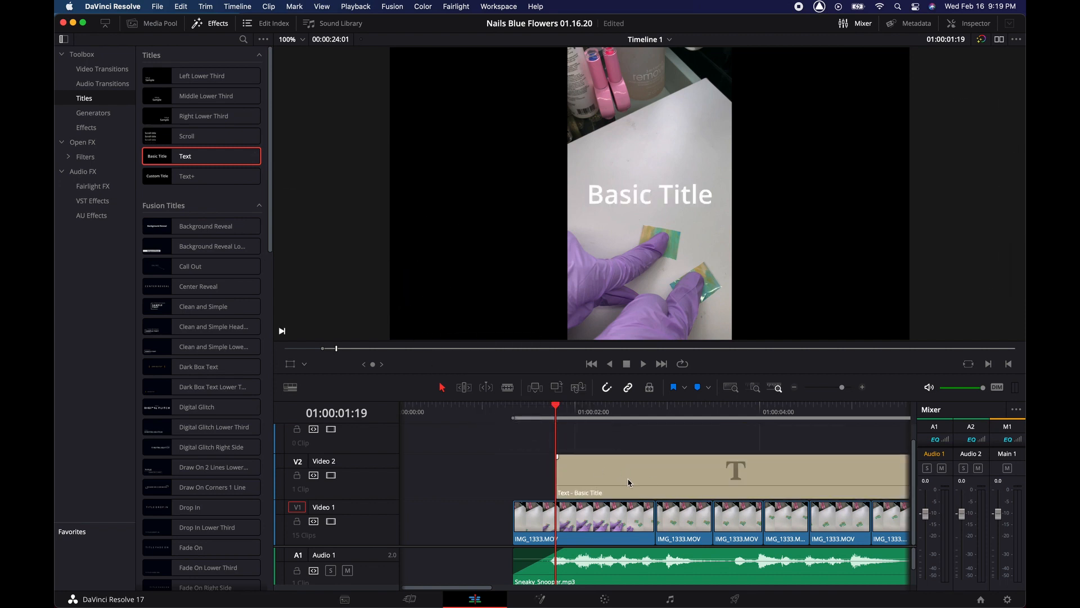
{"action": "key", "text": "b"}
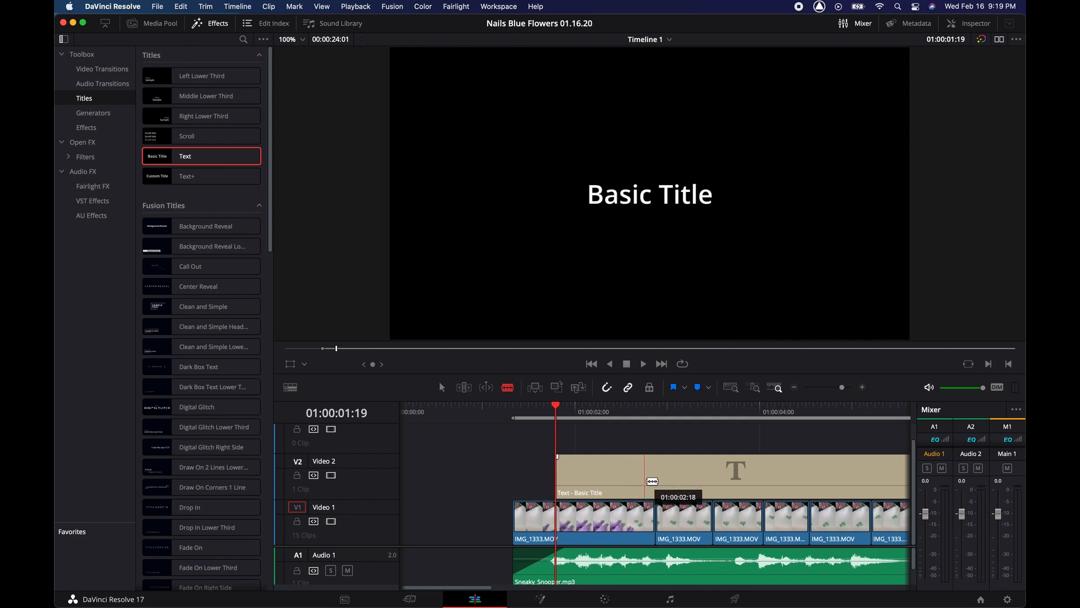
- Cut the title clip at about 01:00:02:20, delete its trailing piece, and show its settings
{"action": "left_click", "coordinate": [656, 482]}
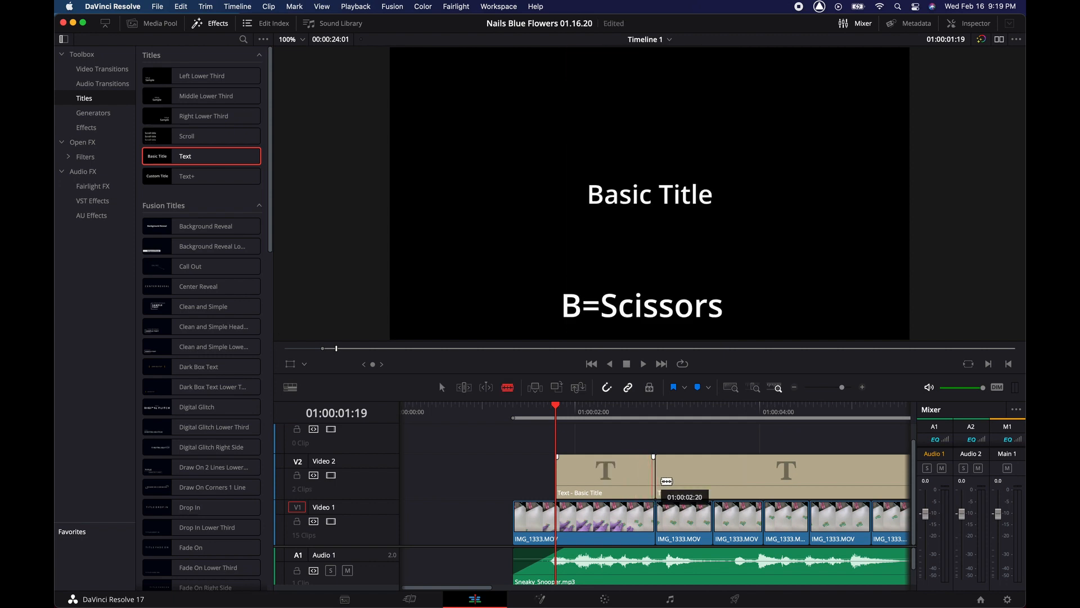
{"action": "key", "text": "a"}
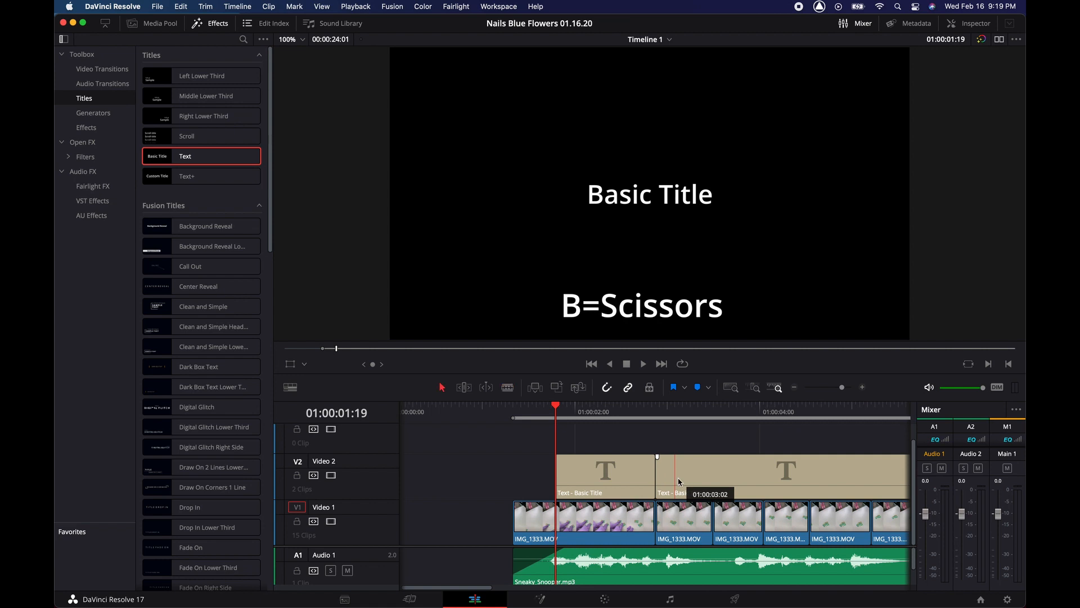
{"action": "left_click", "coordinate": [682, 472]}
{"action": "key", "text": "Delete"}
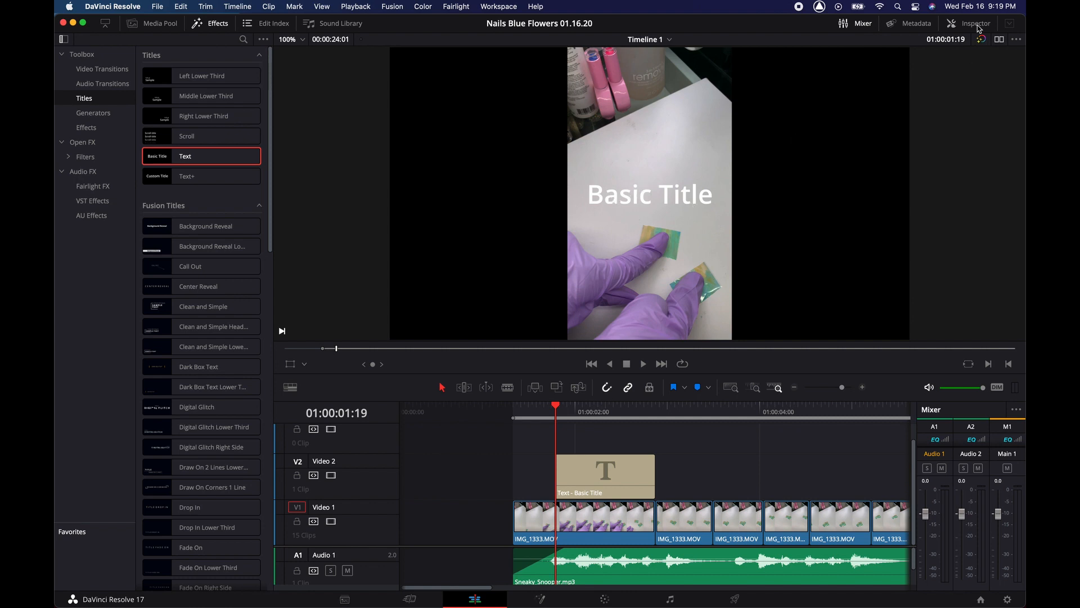
{"action": "left_click", "coordinate": [971, 23]}
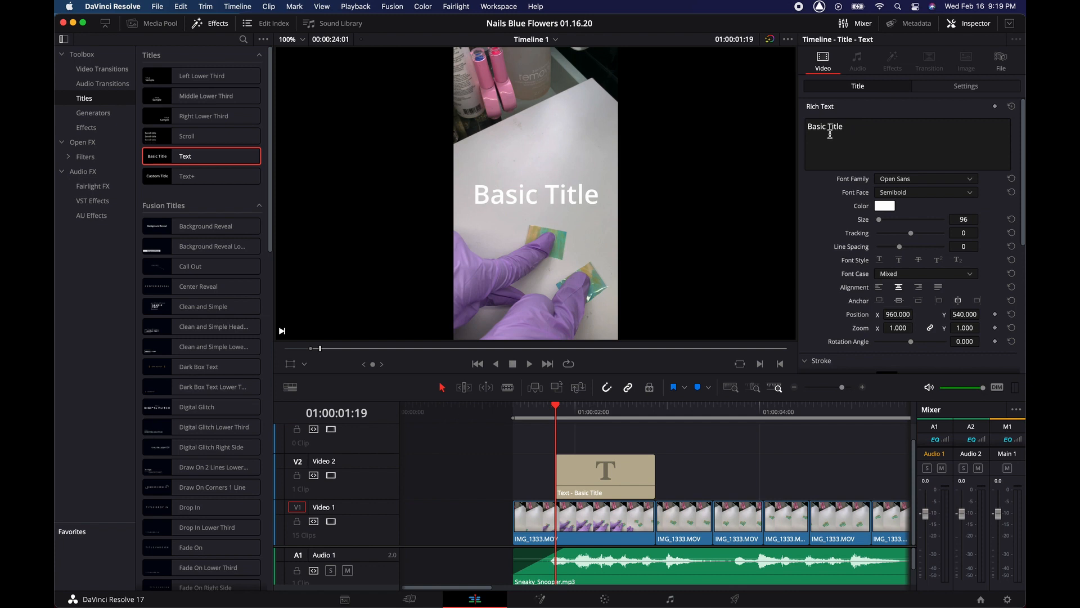
- Replace the title's placeholder text with 'A Nail Story'
{"action": "left_click", "coordinate": [852, 128]}
{"action": "left_click_drag", "start_coordinate": [853, 128], "coordinate": [798, 128]}
{"action": "key", "text": "BackSpace"}
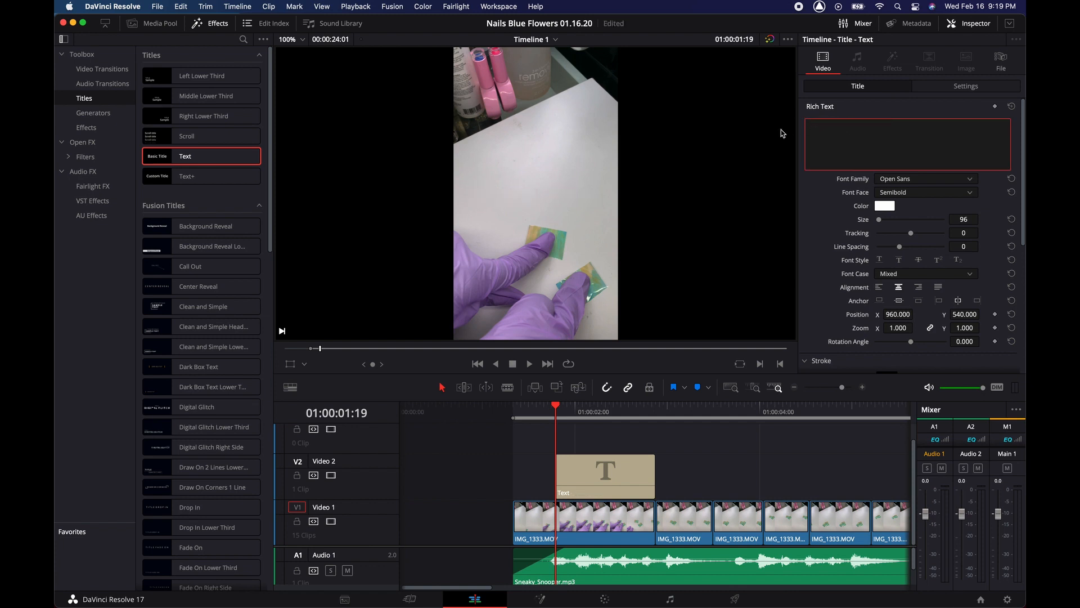
{"action": "type", "text": "A Nail Sta"}
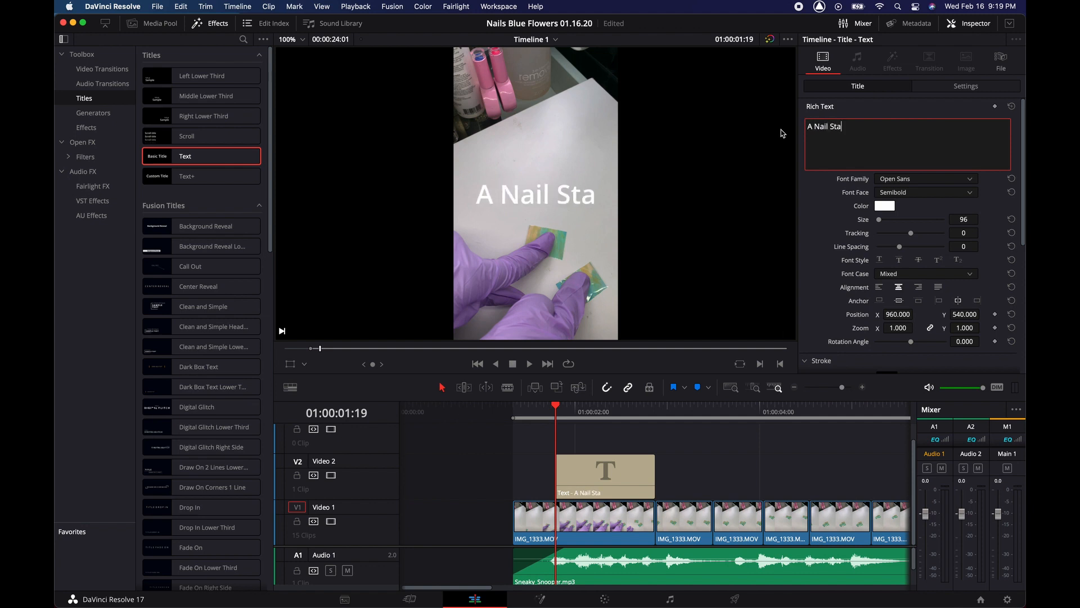
{"action": "key", "text": "BackSpace"}
{"action": "type", "text": "ory"}
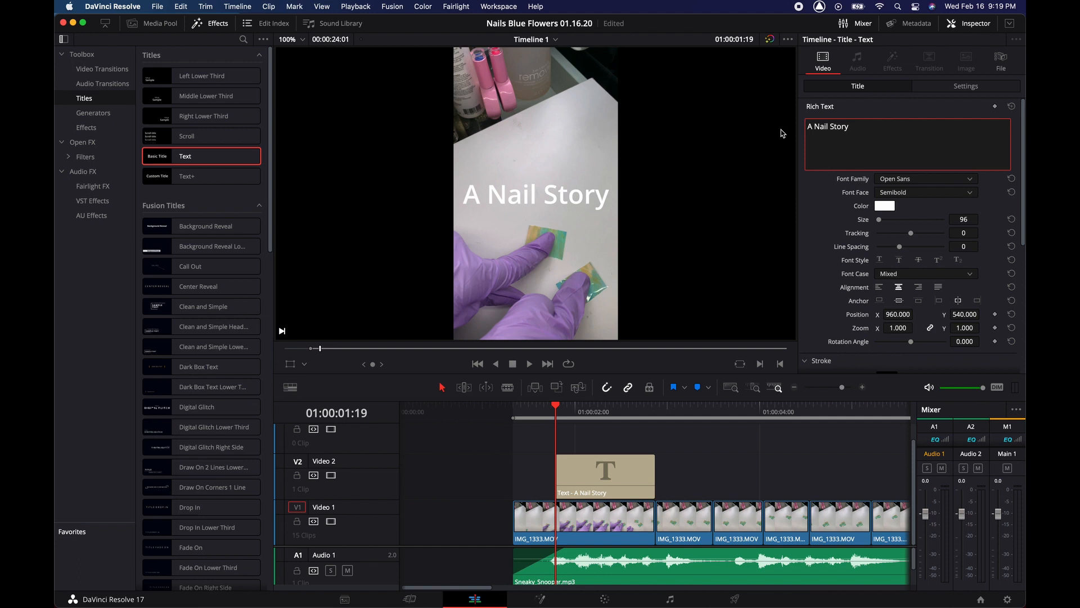
- Set the title font to Opus Chords and bring up its text colour picker
{"action": "left_click", "coordinate": [892, 180]}
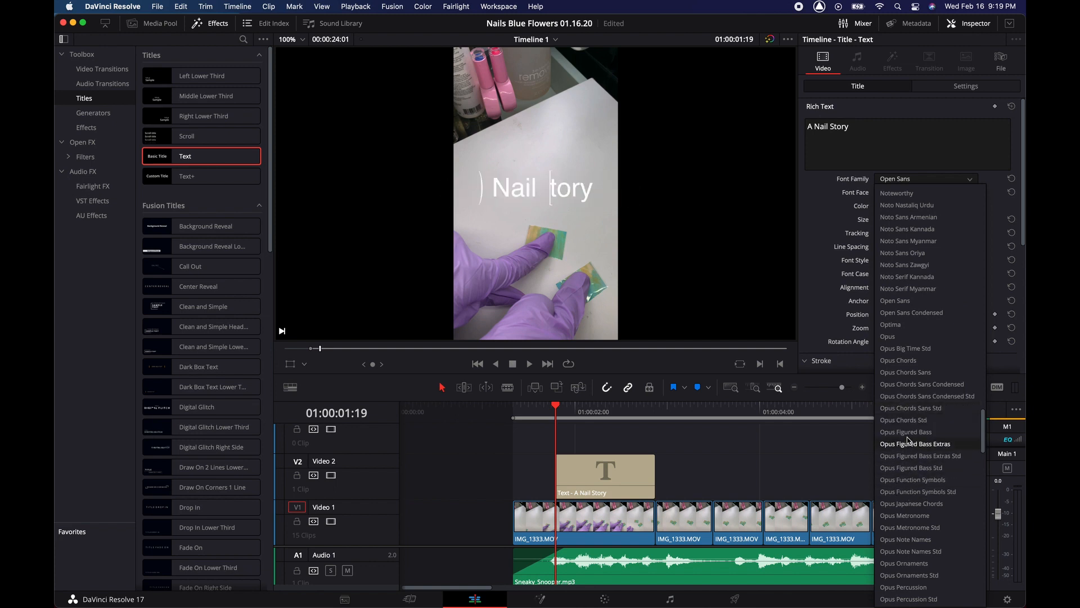
{"action": "left_click", "coordinate": [918, 361]}
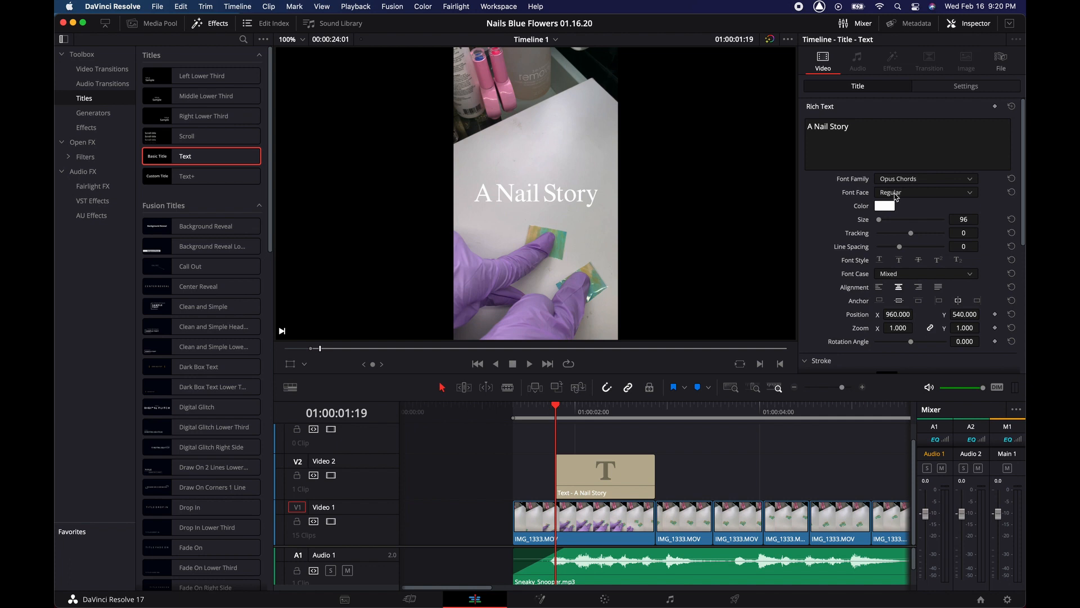
{"action": "left_click", "coordinate": [885, 206]}
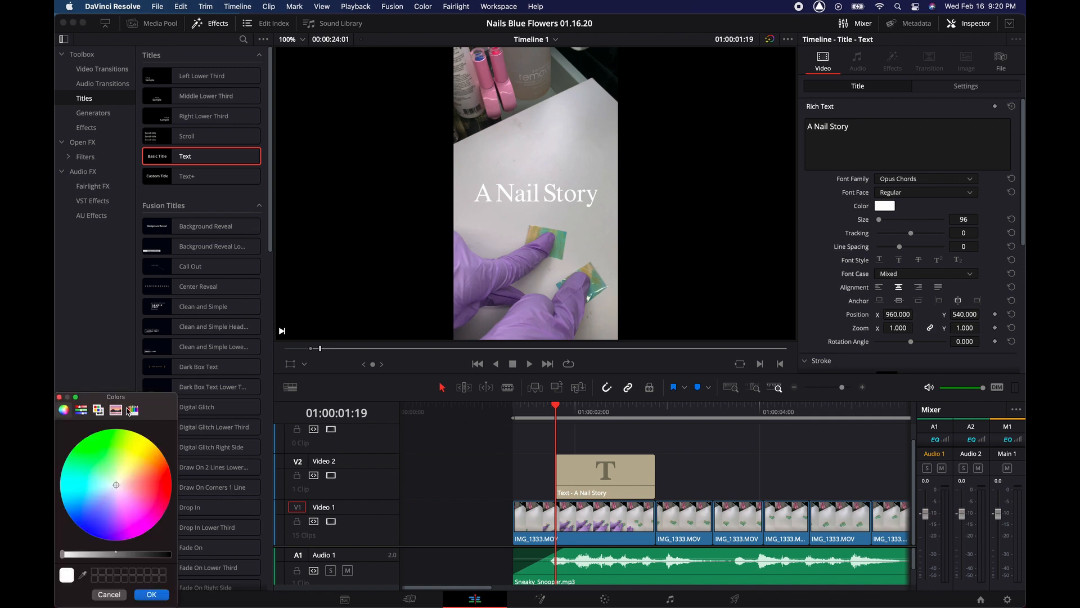
- Choose a teal text colour for 'A Nail Story' and confirm it
{"action": "left_click_drag", "start_coordinate": [103, 484], "coordinate": [90, 490]}
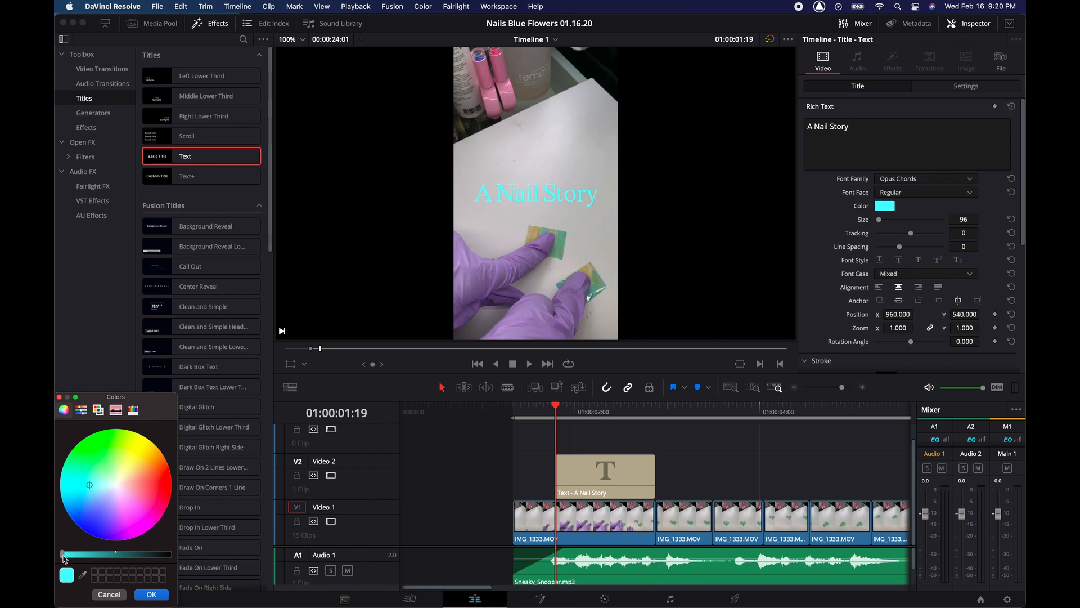
{"action": "left_click_drag", "start_coordinate": [63, 556], "coordinate": [92, 557]}
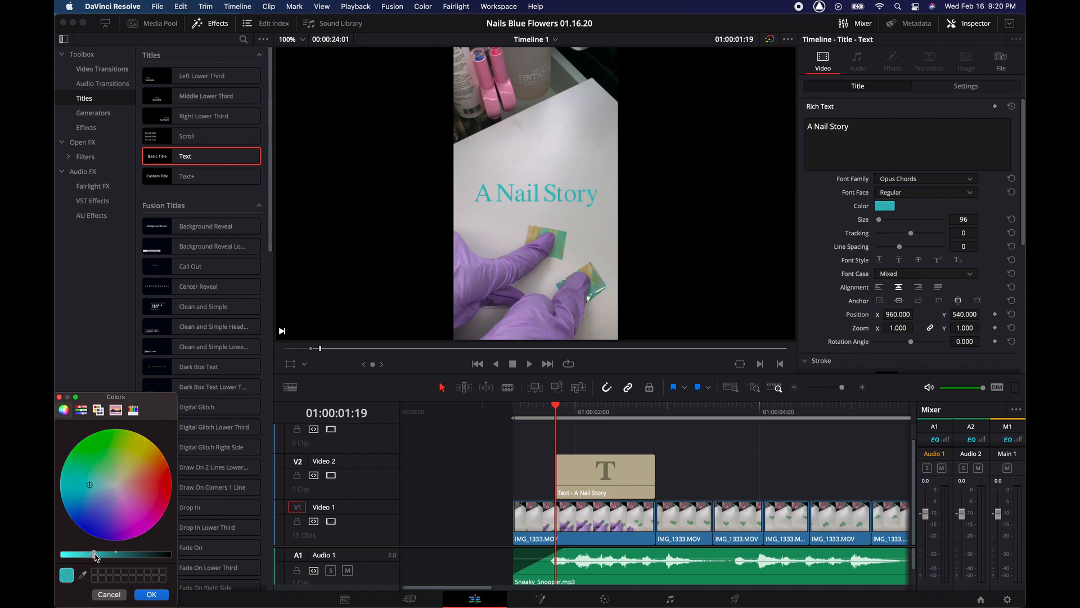
{"action": "left_click_drag", "start_coordinate": [94, 557], "coordinate": [98, 558]}
{"action": "left_click", "coordinate": [152, 595]}
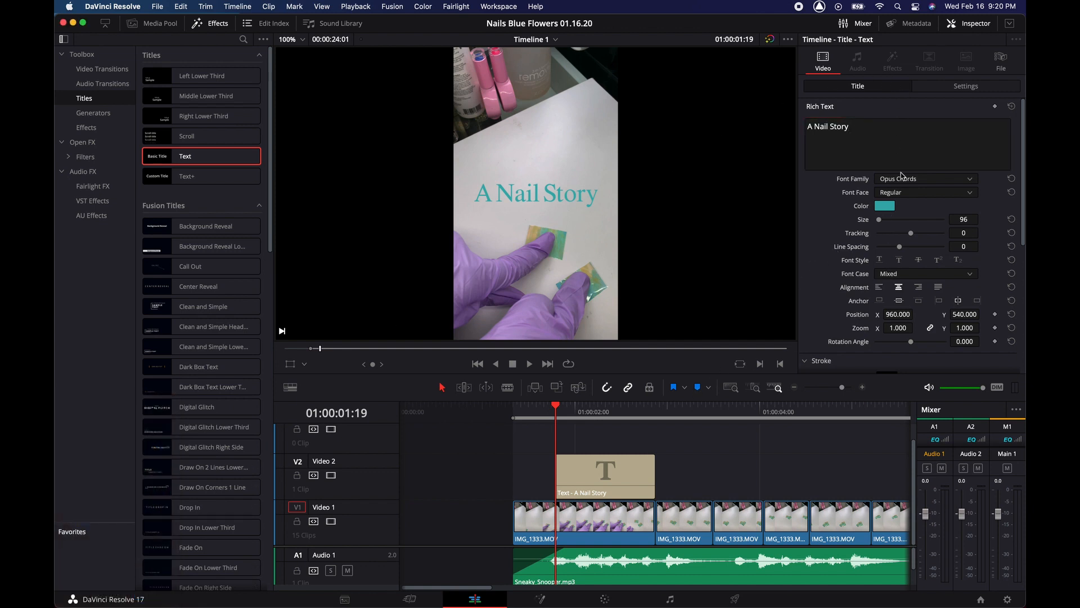
- Set the title Size to 101 and Tracking to 4, then review the remaining settings
{"action": "left_click_drag", "start_coordinate": [880, 224], "coordinate": [879, 224]}
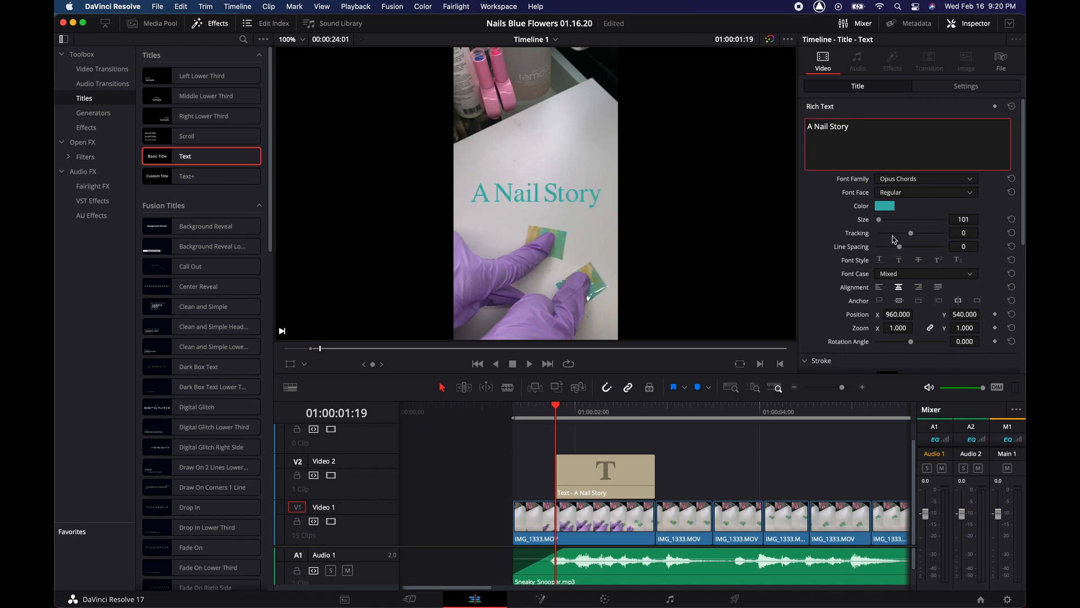
{"action": "left_click_drag", "start_coordinate": [914, 236], "coordinate": [912, 236]}
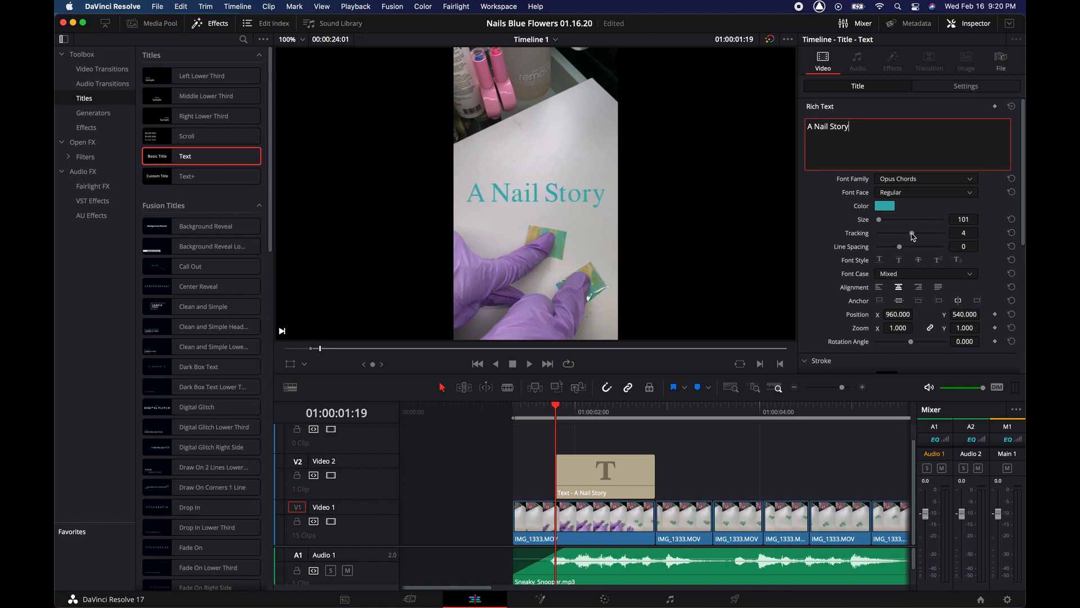
{"action": "scroll", "coordinate": [903, 245], "scroll_direction": "down", "scroll_amount": 5}
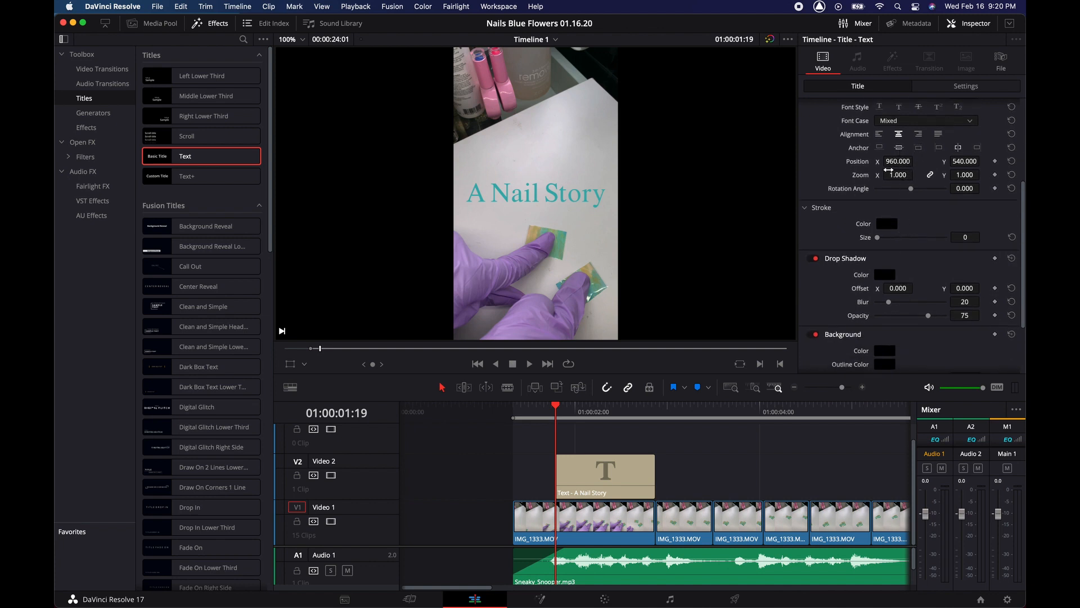
{"action": "scroll", "coordinate": [888, 283], "scroll_direction": "down", "scroll_amount": 3}
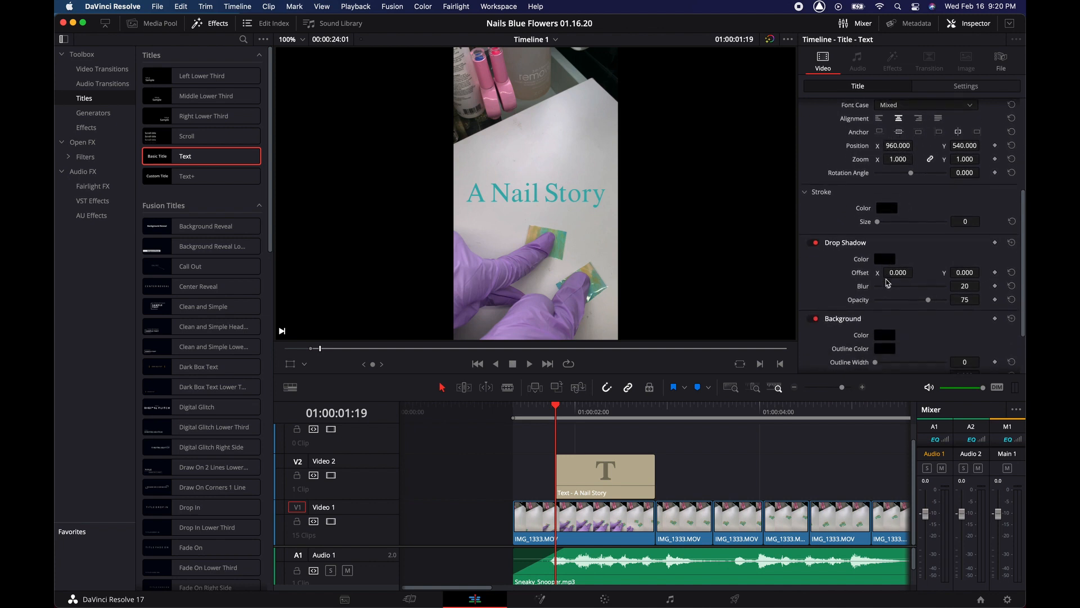
{"action": "scroll", "coordinate": [888, 283], "scroll_direction": "down", "scroll_amount": 1}
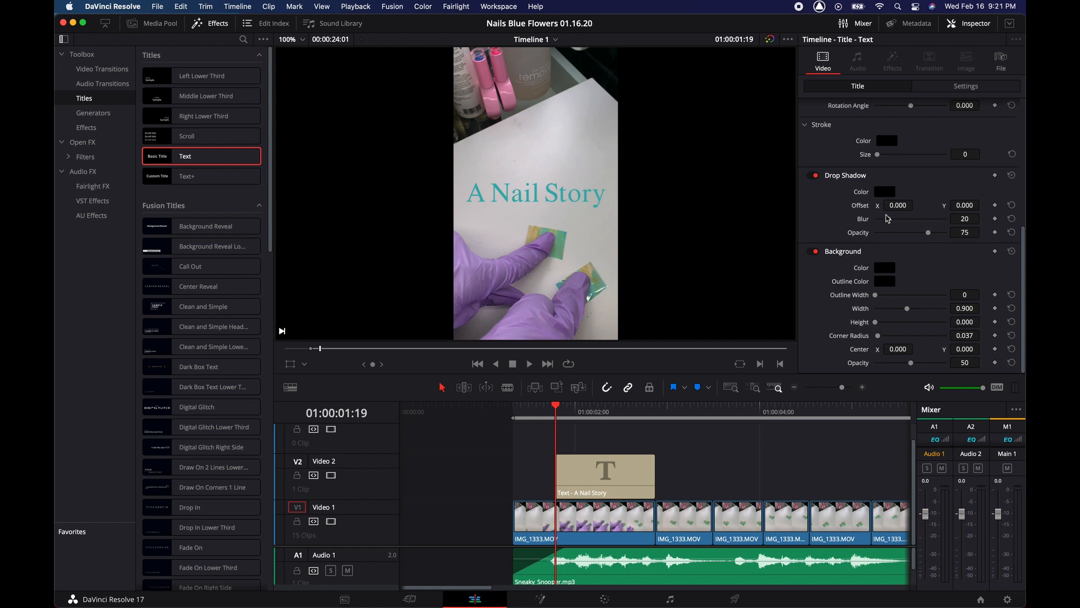
{"action": "scroll", "coordinate": [888, 219], "scroll_direction": "up", "scroll_amount": 6}
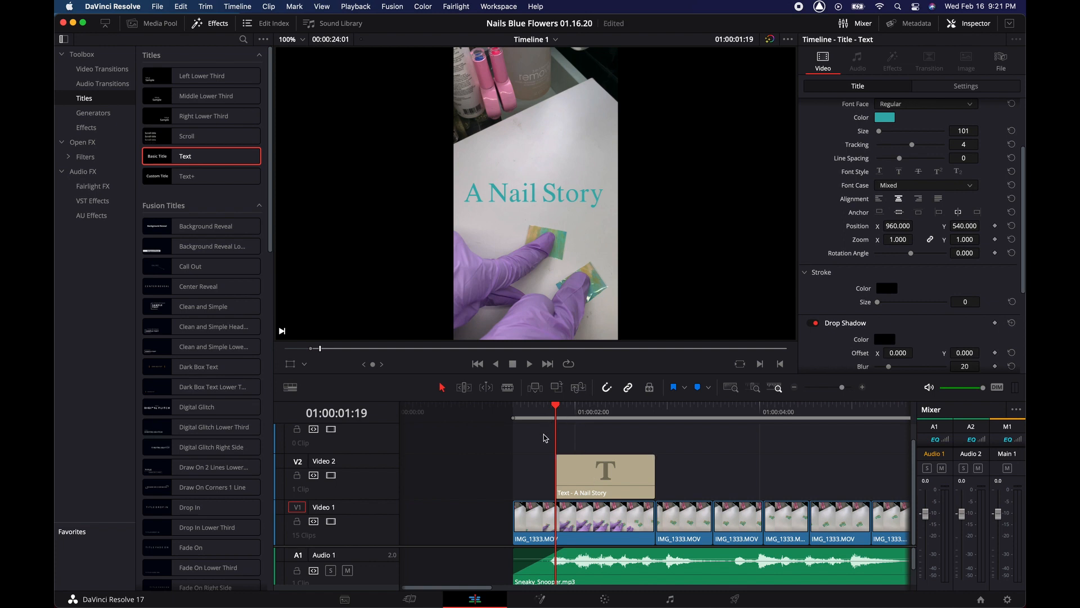
- Play the edit past the teal 'A Nail Story' title and stop at 01:00:06:02
{"action": "key", "text": "space"}
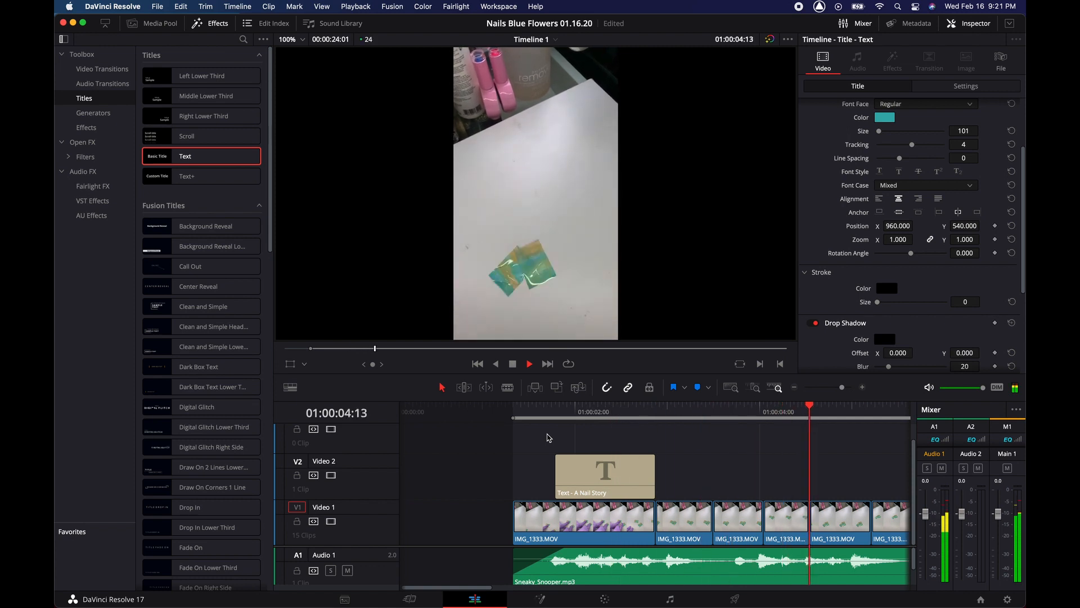
{"action": "key", "text": "space"}
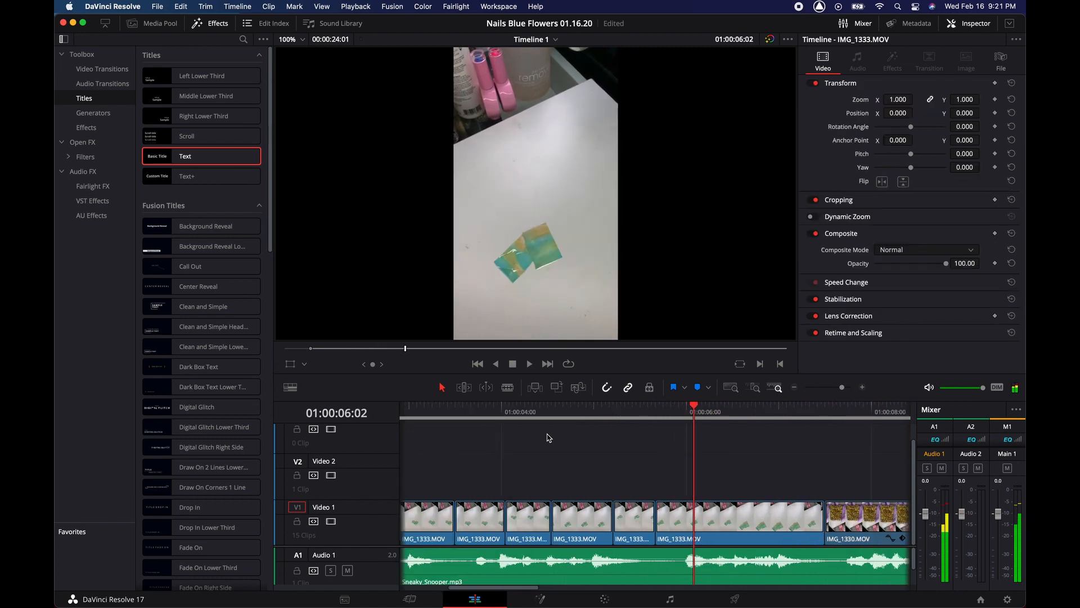
{"action": "scroll", "coordinate": [712, 468], "scroll_direction": "right", "scroll_amount": 3}
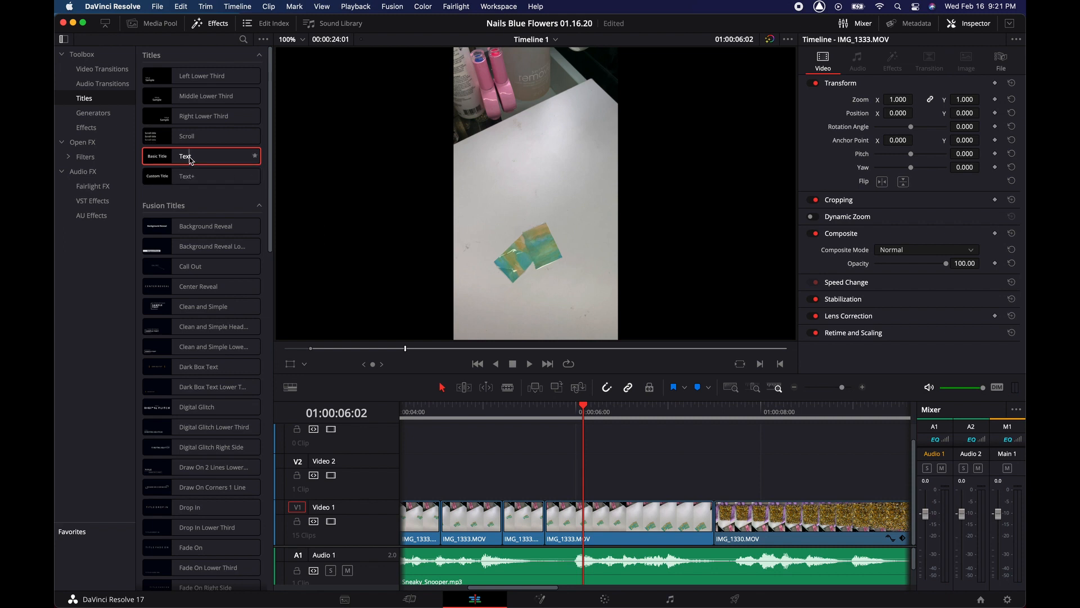
- Add a Text title on Video 2 at 01:00:06:02 and trim it to end near 01:00:07:12
{"action": "left_click_drag", "start_coordinate": [191, 161], "coordinate": [586, 489]}
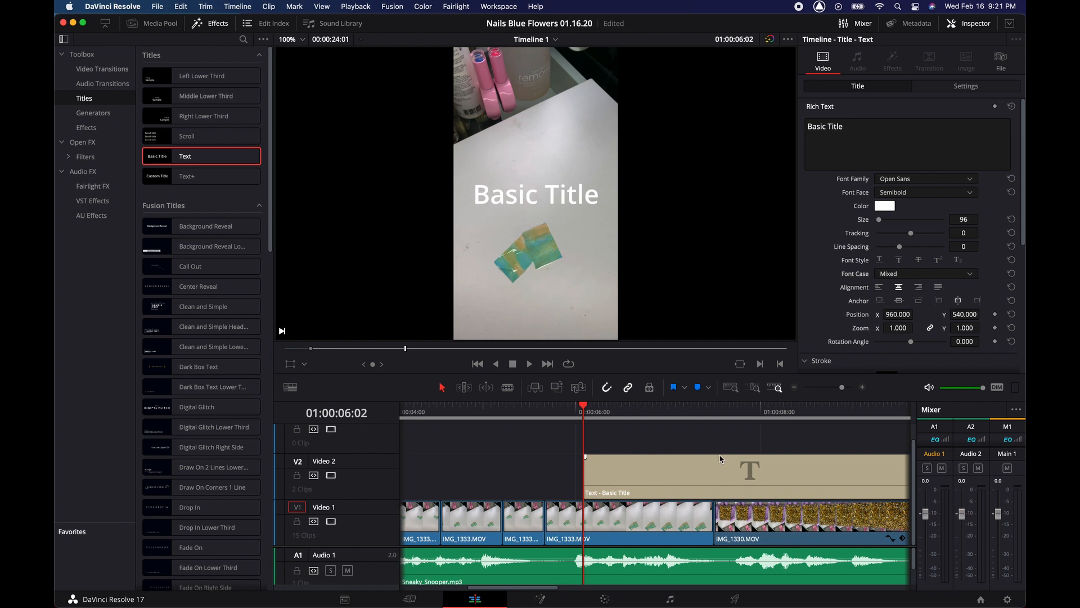
{"action": "left_click_drag", "start_coordinate": [698, 480], "coordinate": [726, 482]}
{"action": "left_click", "coordinate": [725, 482]}
{"action": "key", "text": "BackSpace"}
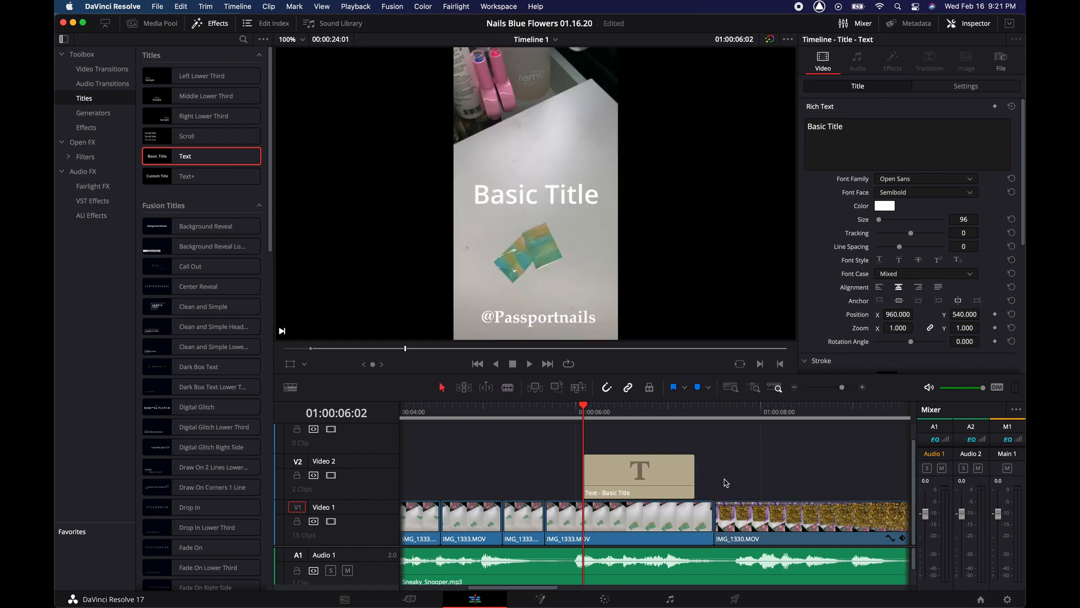
- Replace the placeholder text with a two-line credit reading 'By' and the creator's name
{"action": "triple_click", "coordinate": [851, 128]}
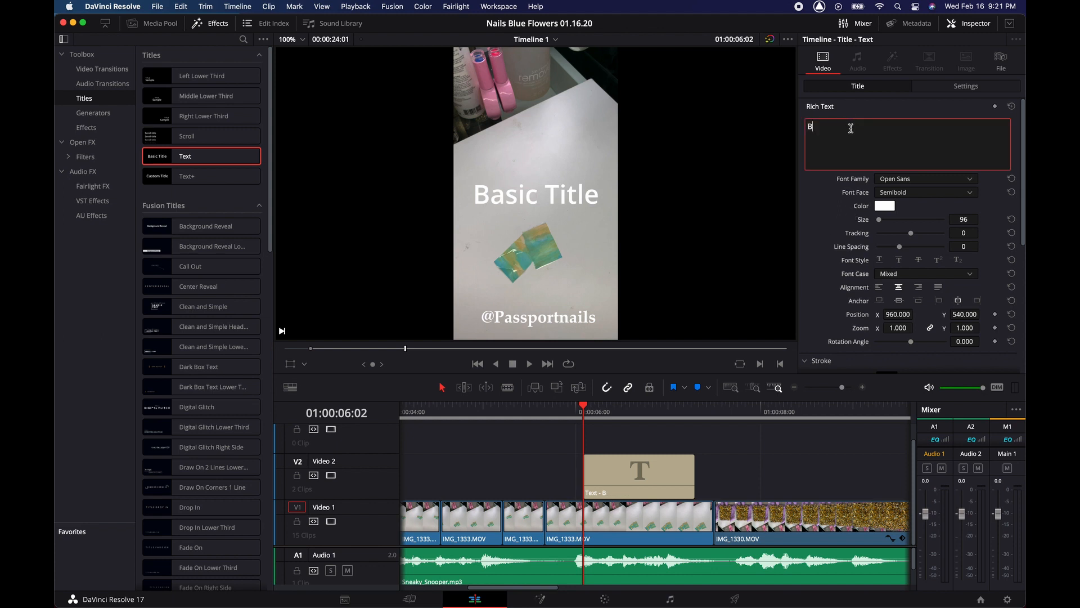
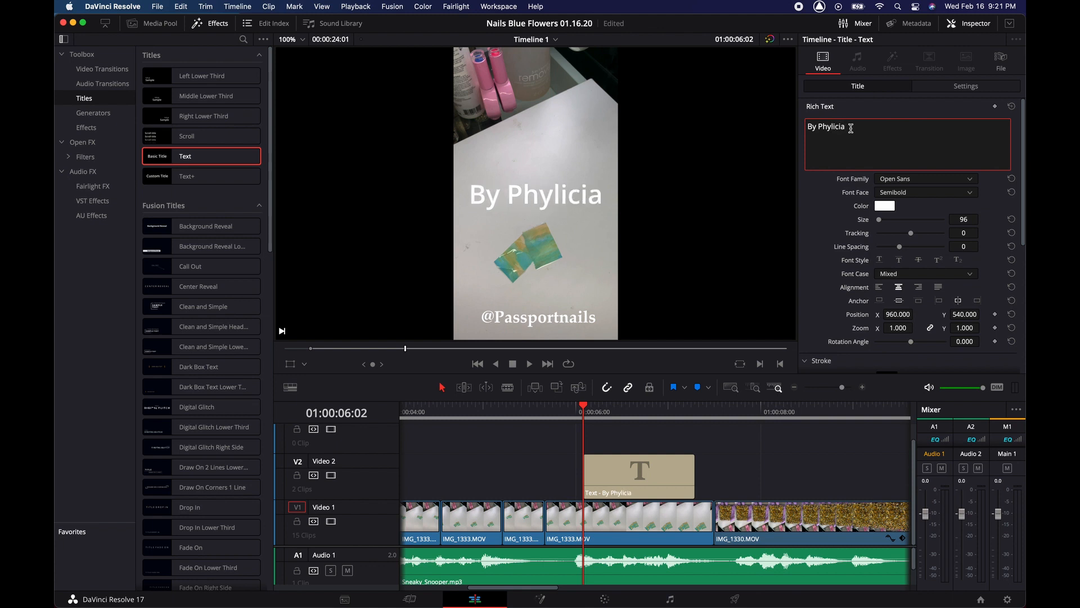
{"action": "key", "text": "Return"}
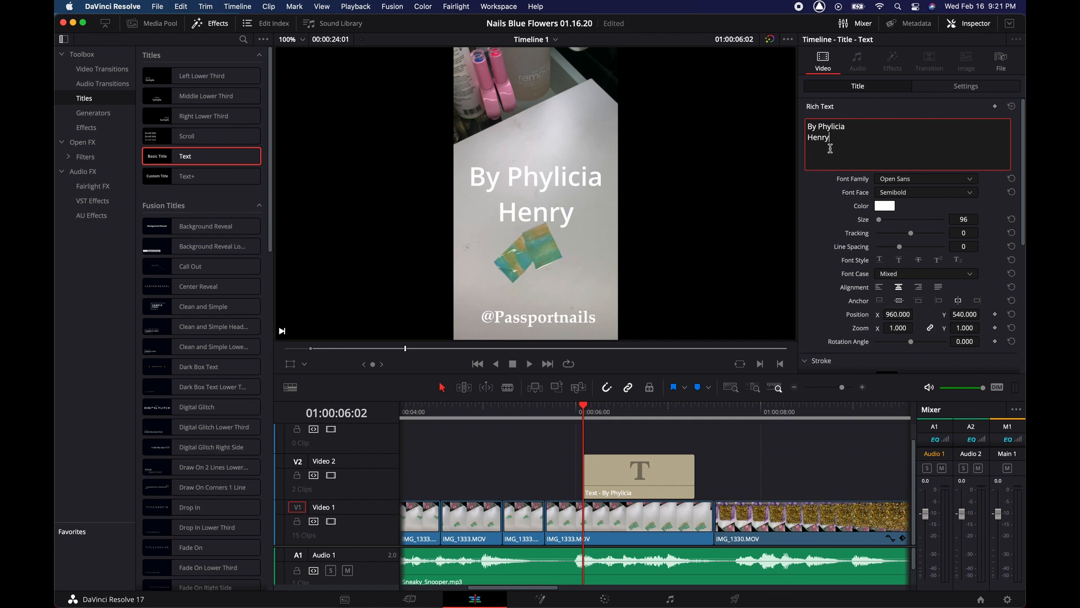
{"action": "left_click", "coordinate": [908, 179]}
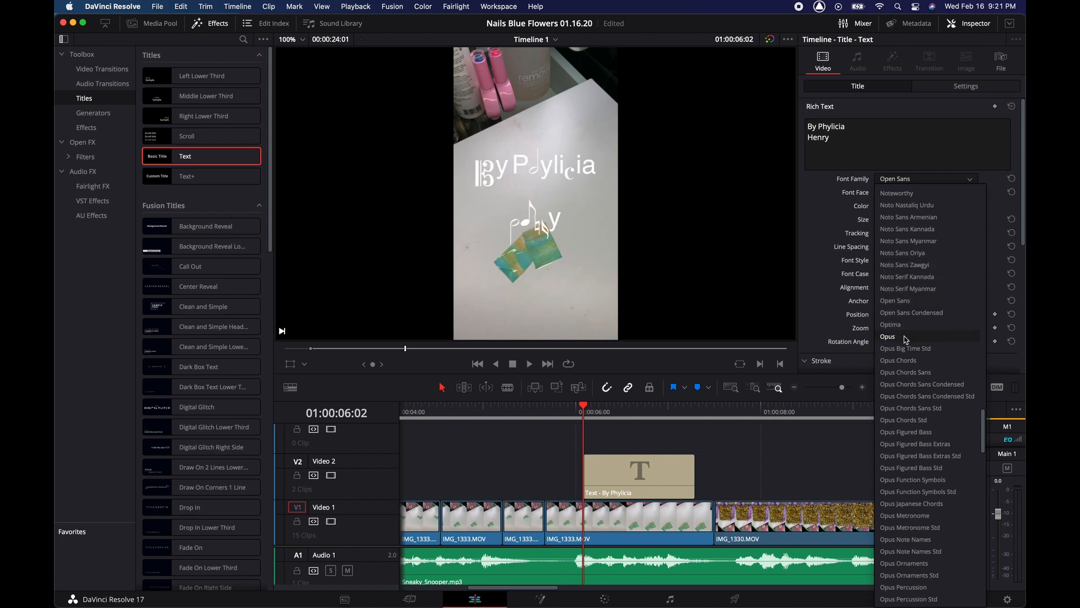
- Set the credit to Opus Chords in medium green, then close the Inspector and Effects panels
{"action": "left_click", "coordinate": [899, 360]}
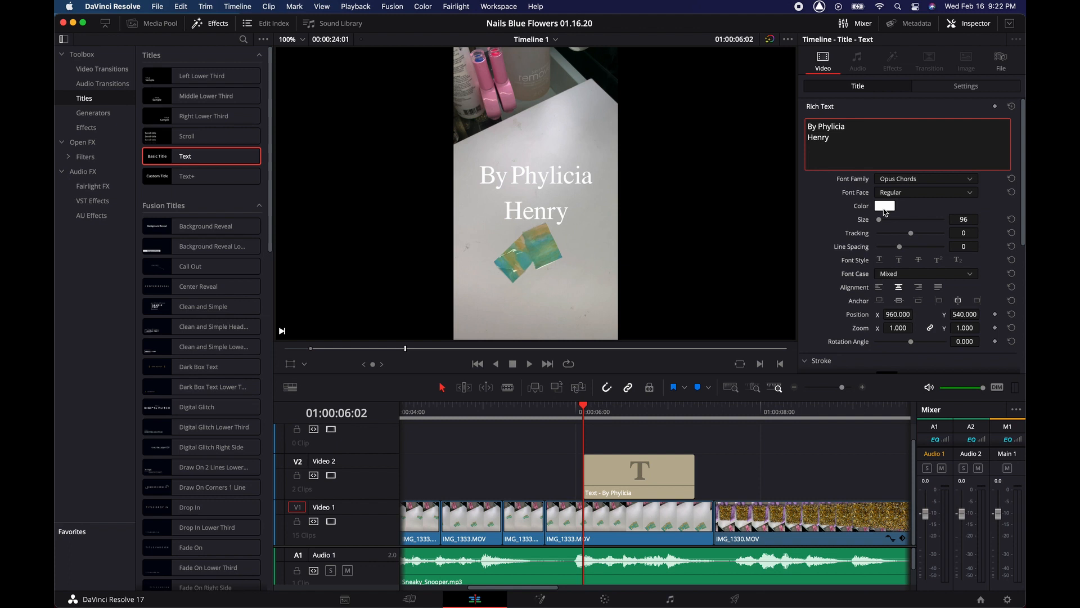
{"action": "left_click", "coordinate": [884, 208]}
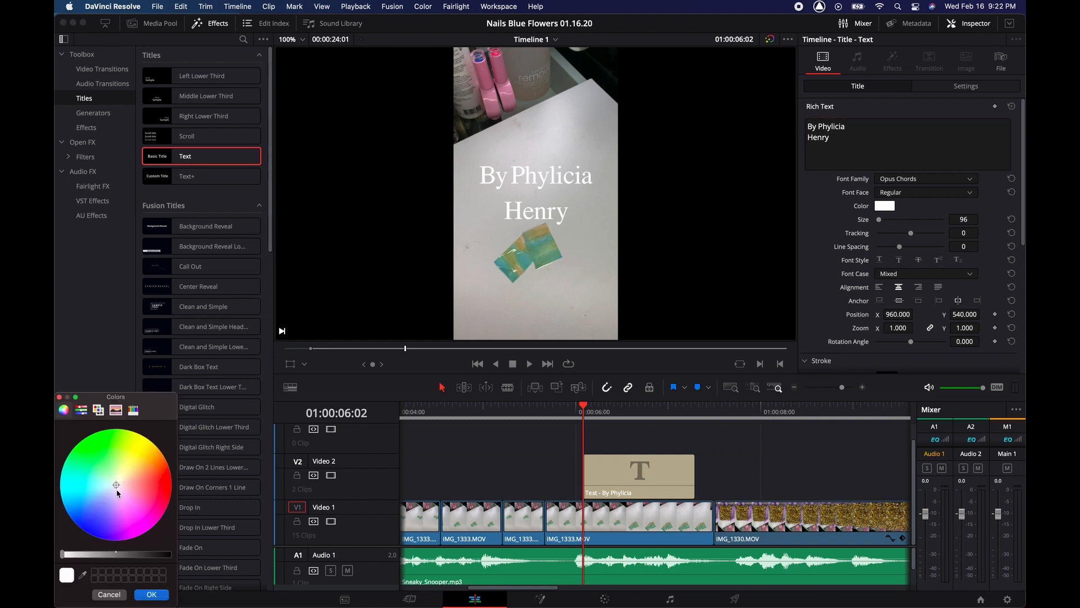
{"action": "left_click_drag", "start_coordinate": [115, 487], "coordinate": [107, 474]}
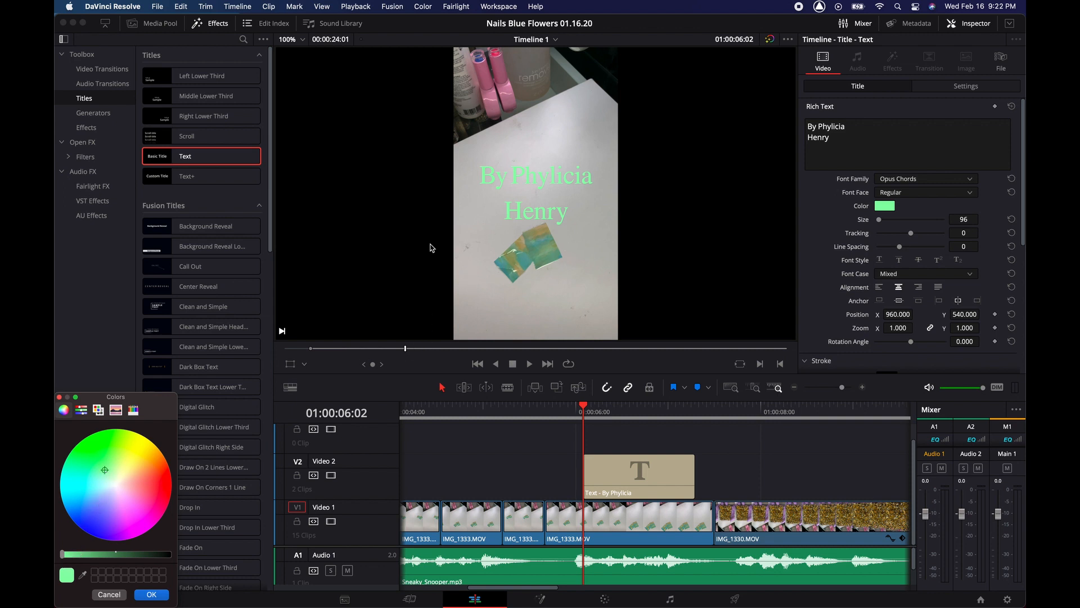
{"action": "left_click_drag", "start_coordinate": [63, 558], "coordinate": [98, 556]}
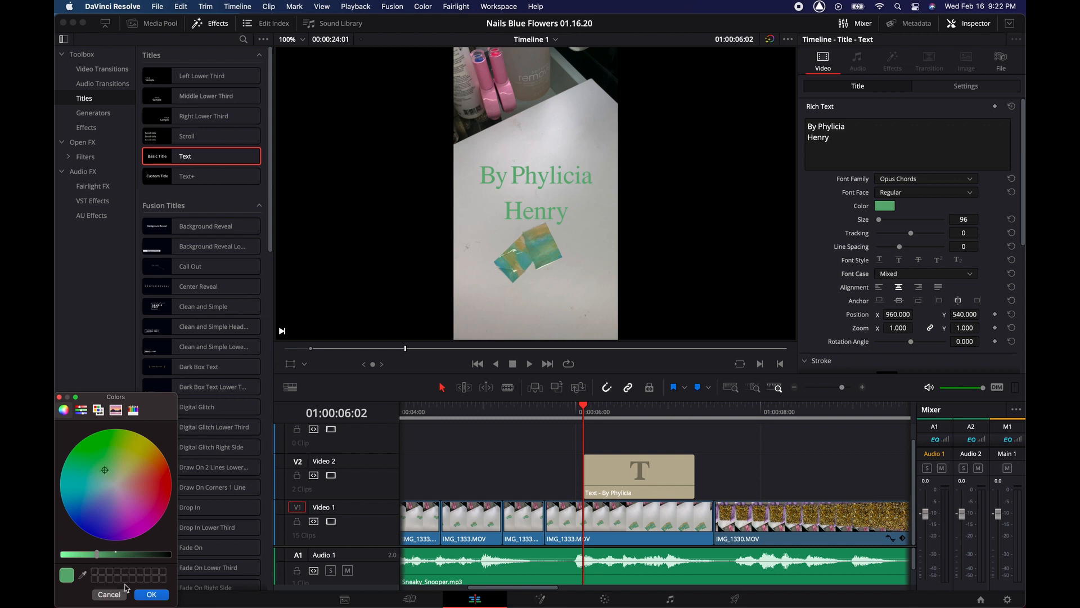
{"action": "left_click", "coordinate": [147, 595]}
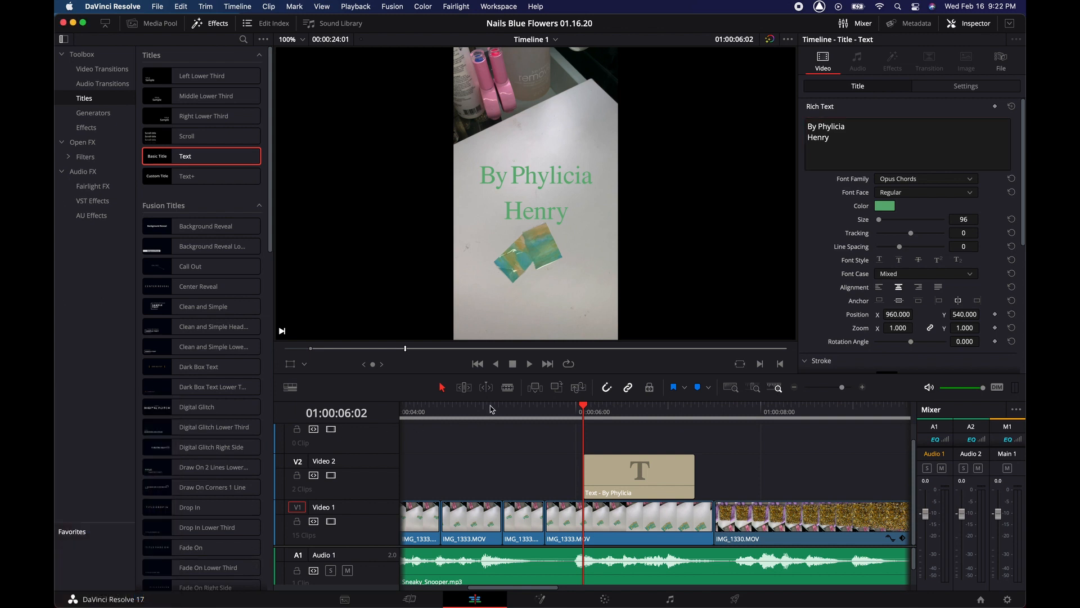
{"action": "left_click", "coordinate": [970, 26]}
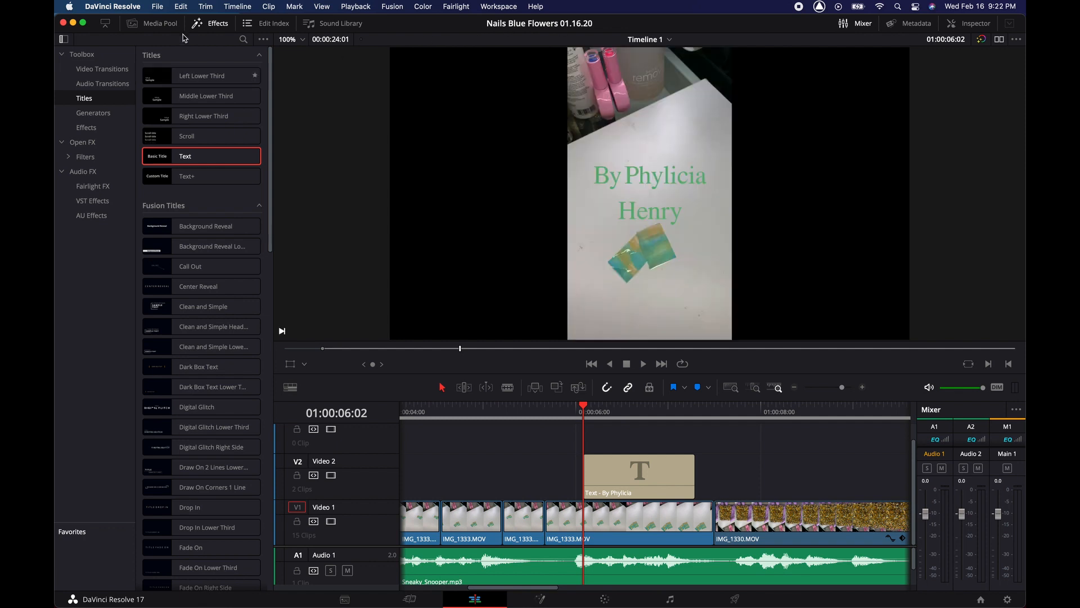
{"action": "left_click", "coordinate": [208, 27]}
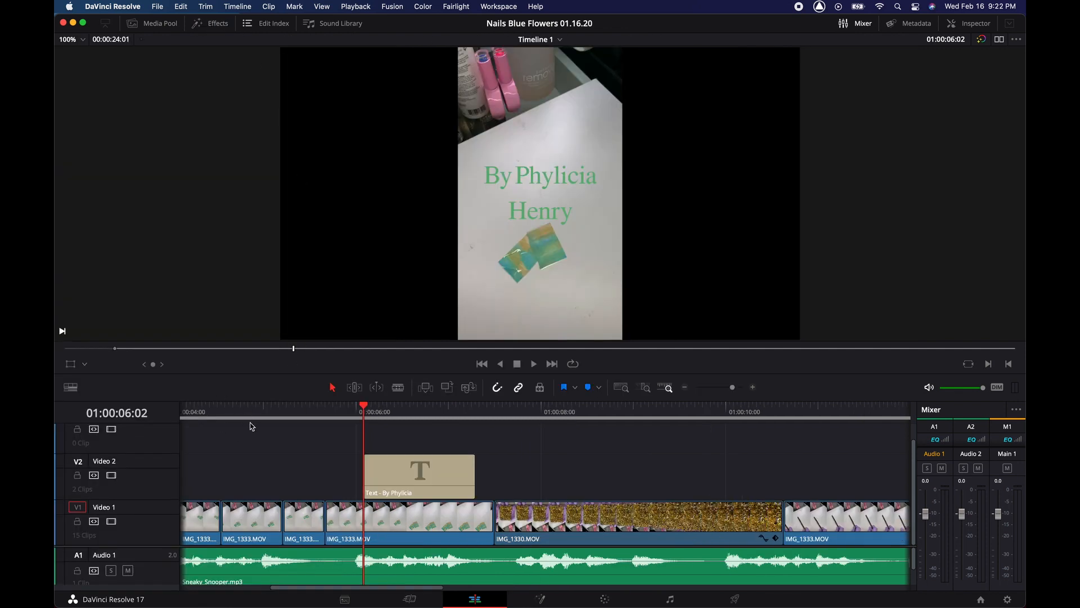
- Zoom out the timeline and play the whole edit through
{"action": "key", "text": "super+minus"}
{"action": "key", "text": "super+minus"}
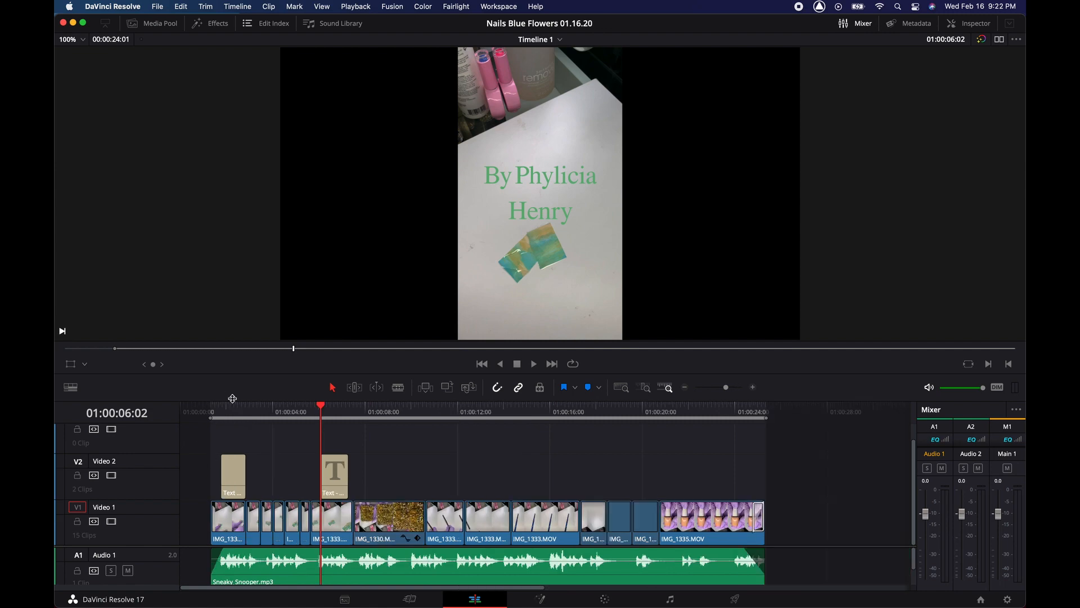
{"action": "key", "text": "space"}
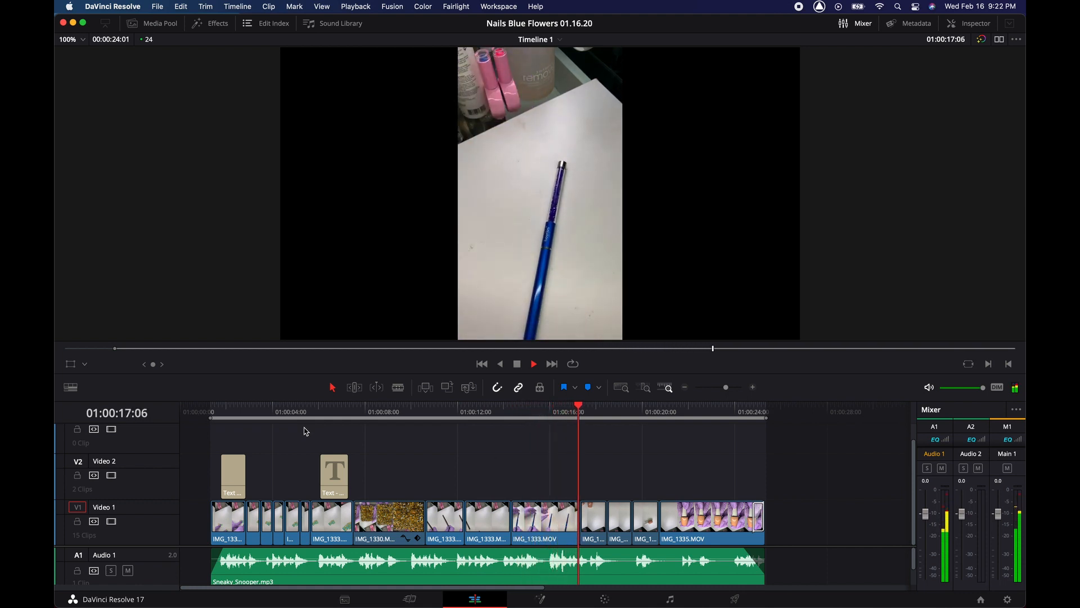
{"action": "key", "text": "space"}
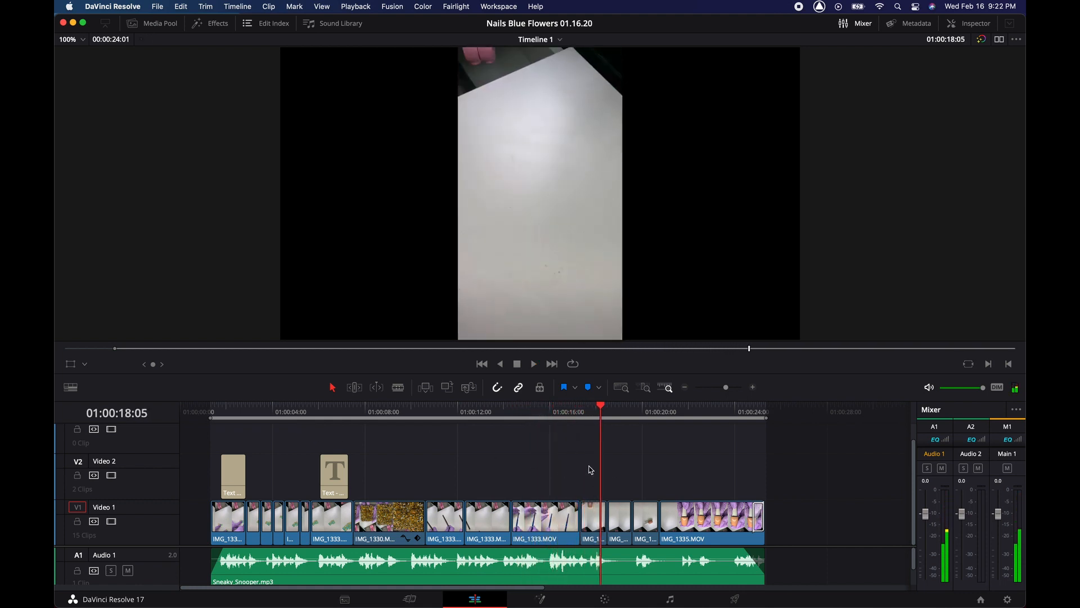
{"action": "scroll", "coordinate": [625, 472], "scroll_direction": "right", "scroll_amount": 5}
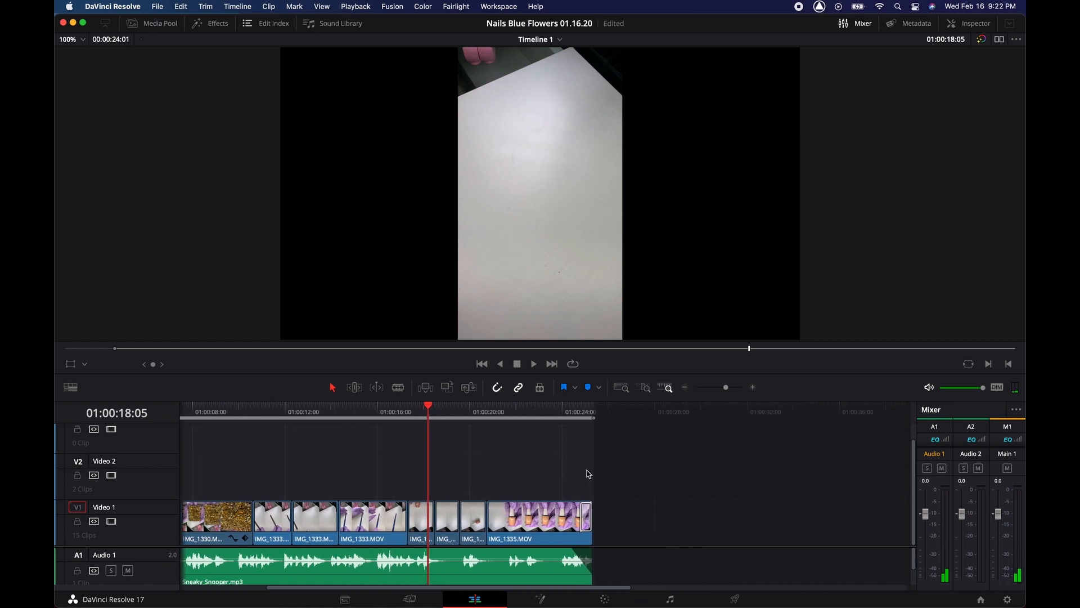
- Show the retime controls on the first IMG_1335.MOV clip, still at 100% speed
{"action": "key", "text": "super+equal"}
{"action": "key", "text": "super+equal"}
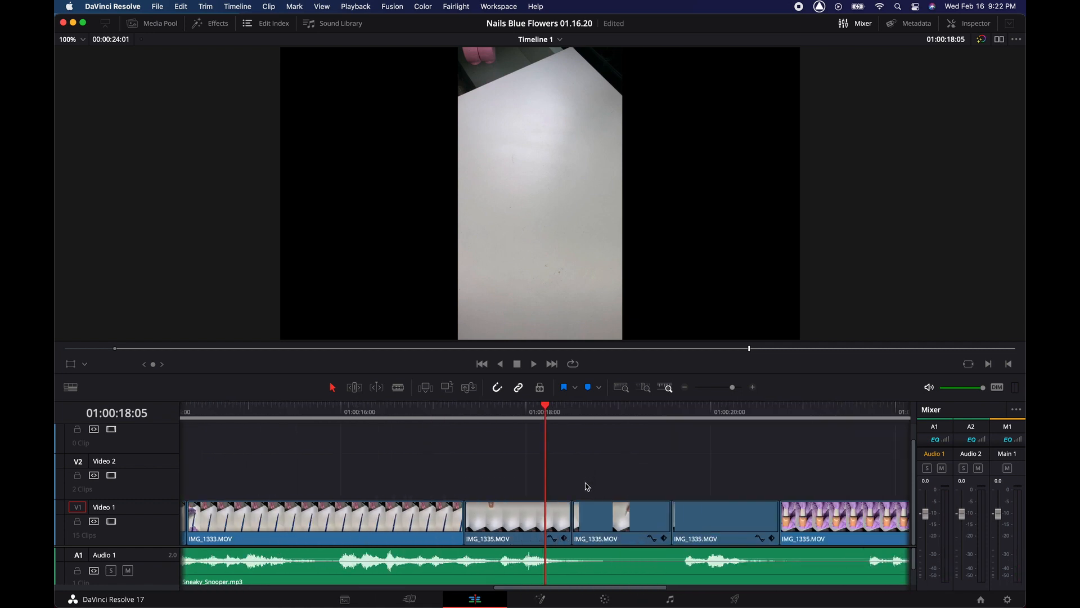
{"action": "left_click", "coordinate": [533, 527]}
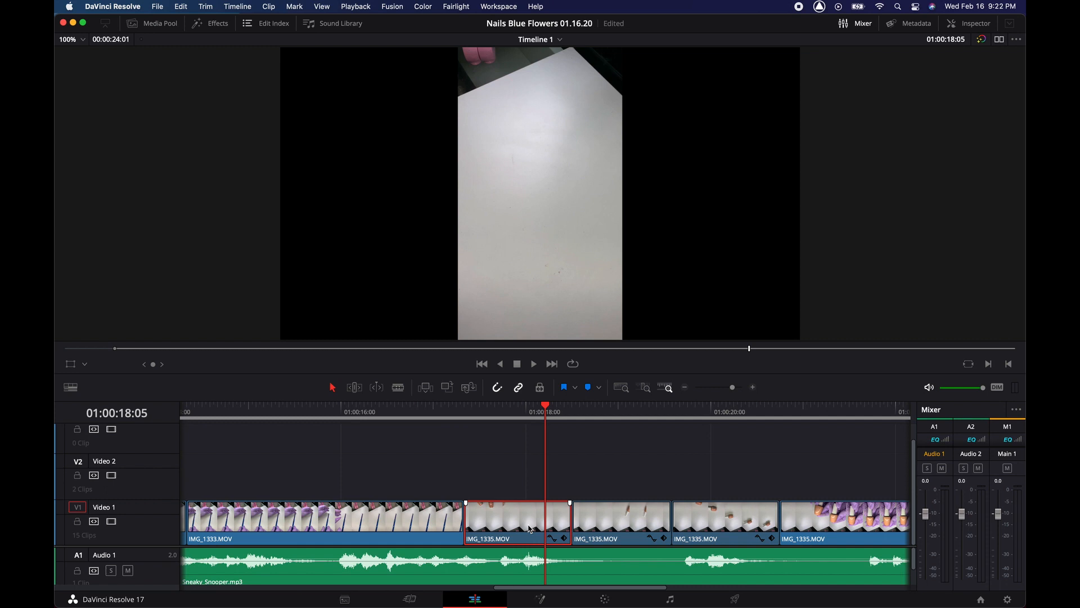
{"action": "key", "text": "super+r"}
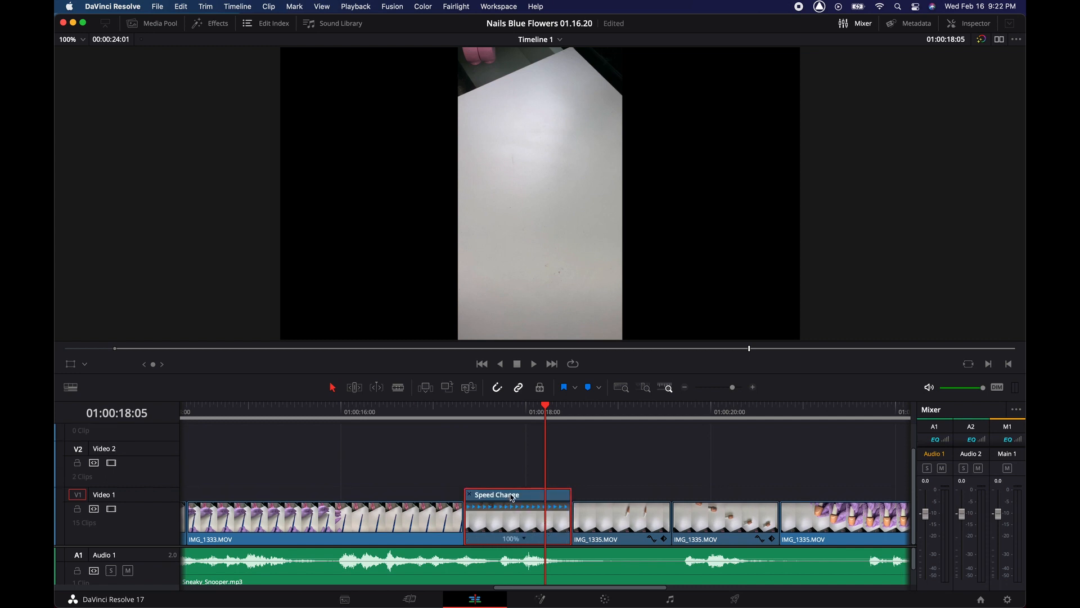
- Leave IMG_1335.MOV at 100% speed, close its retime controls, and move the playhead to 01:00:16:19
{"action": "left_click", "coordinate": [524, 541]}
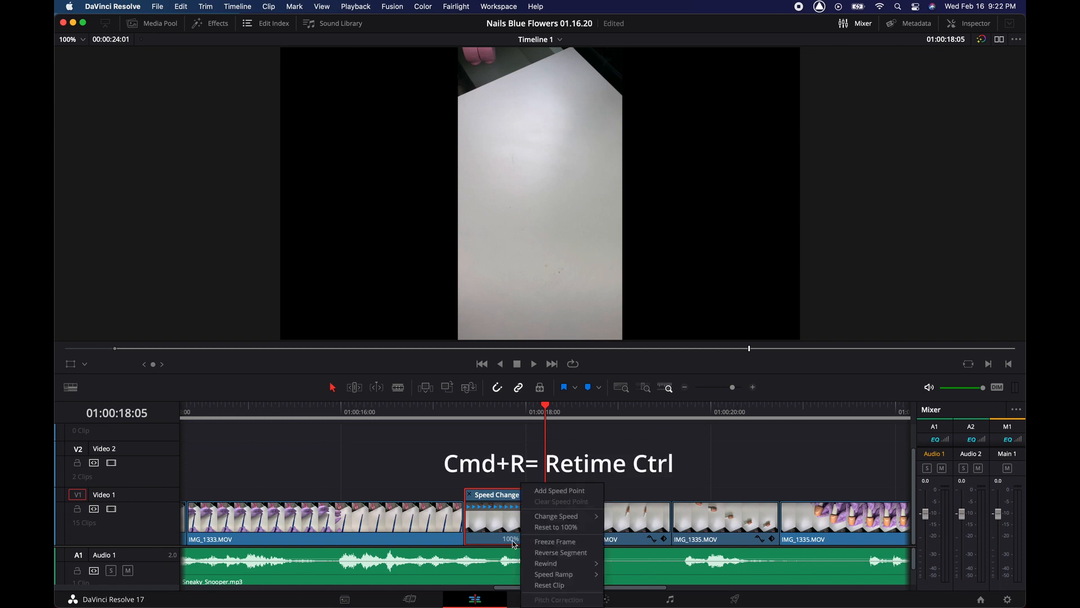
{"action": "mouse_move", "coordinate": [566, 522]}
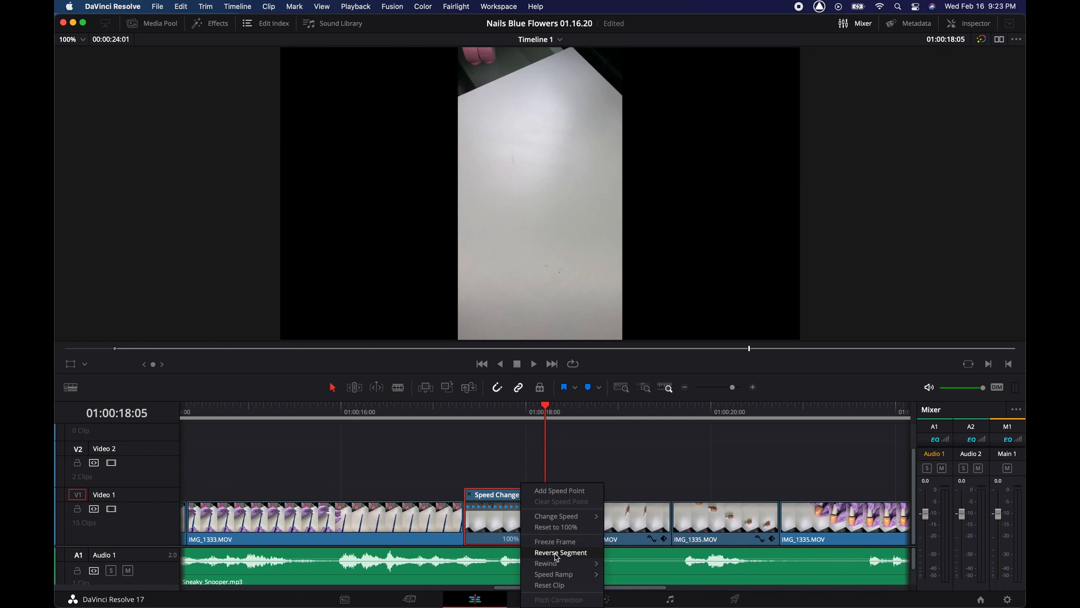
{"action": "left_click", "coordinate": [624, 479]}
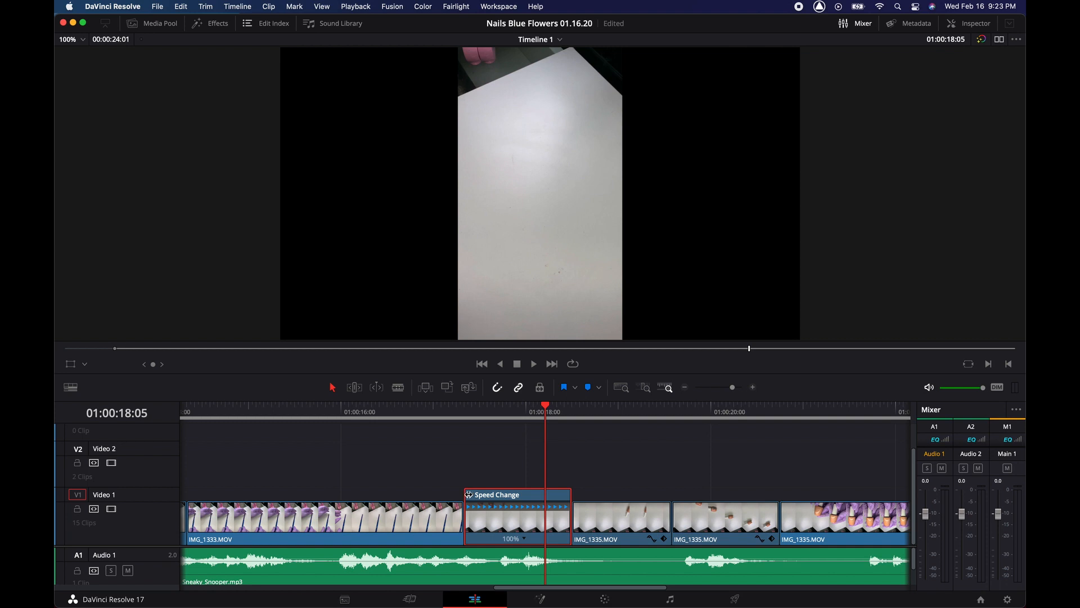
{"action": "left_click", "coordinate": [469, 495]}
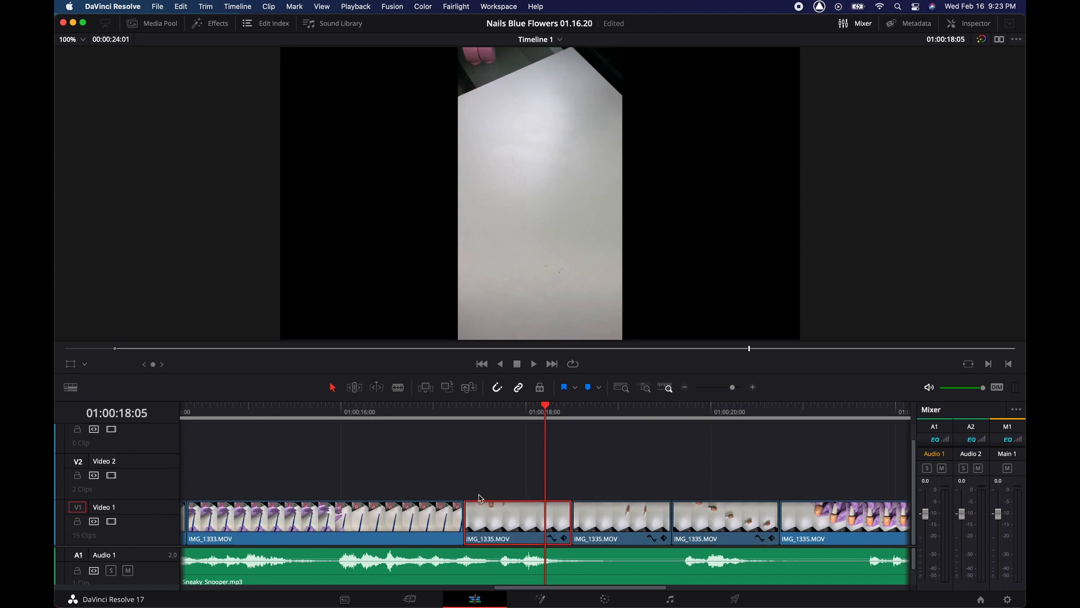
{"action": "left_click", "coordinate": [415, 413]}
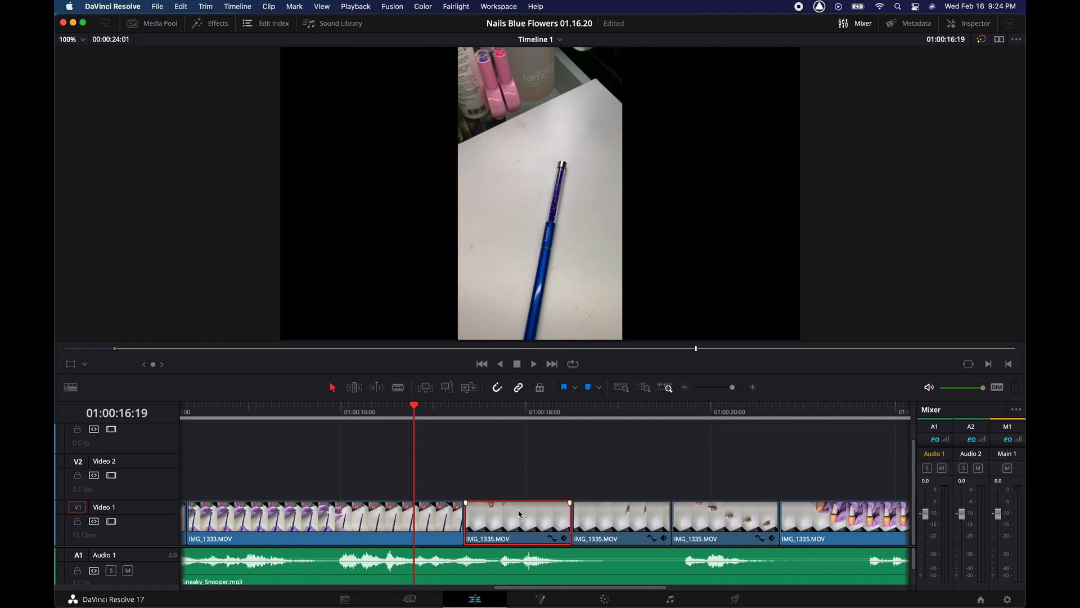
- Play back the ending and select the last clip on Video 1
{"action": "key", "text": "space"}
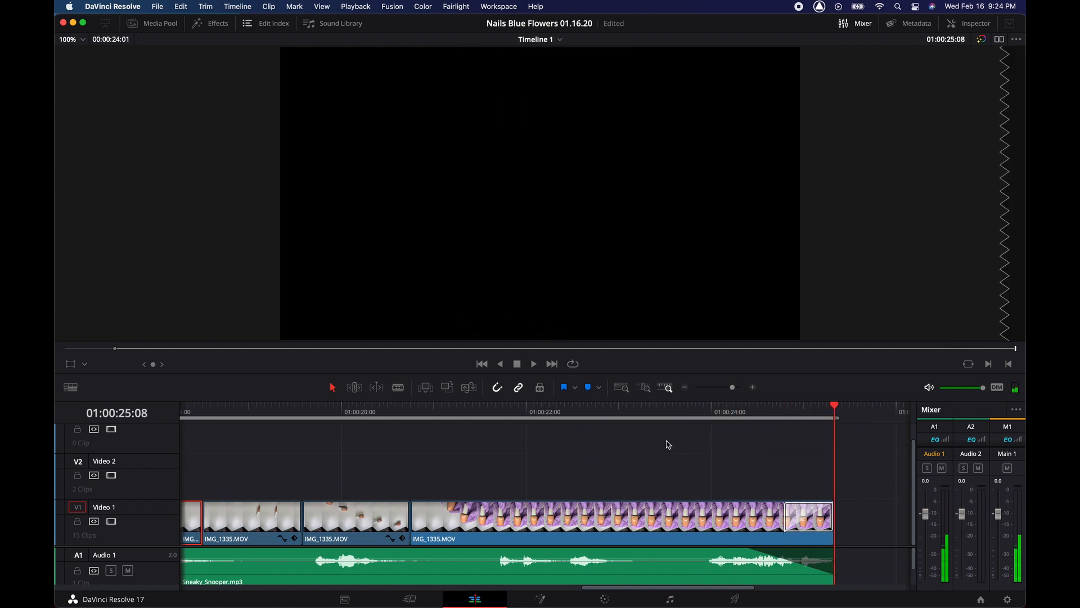
{"action": "scroll", "coordinate": [768, 484], "scroll_direction": "right", "scroll_amount": 4}
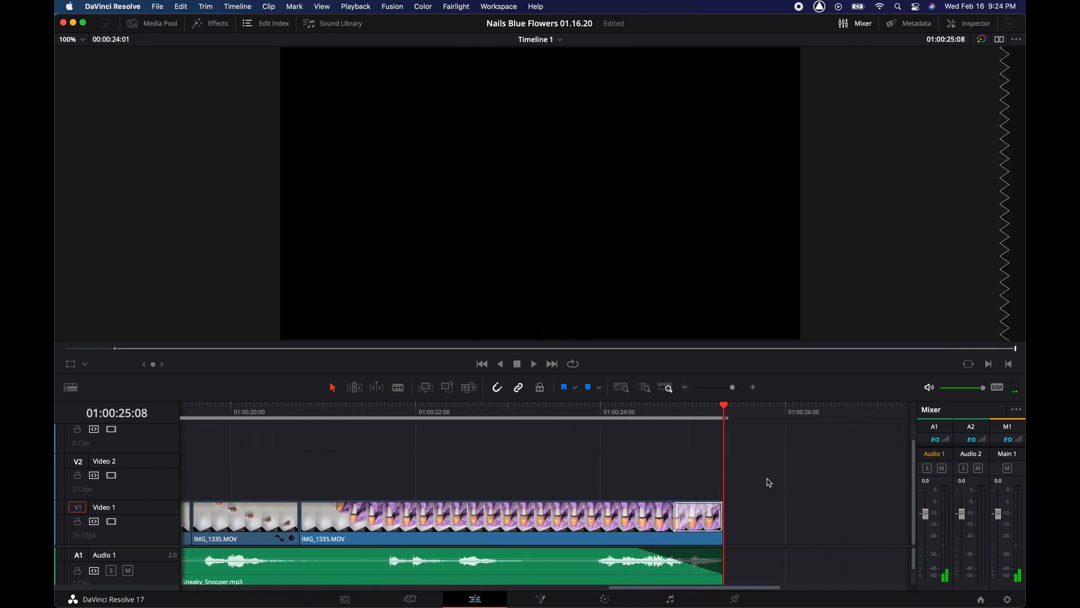
{"action": "left_click", "coordinate": [704, 522]}
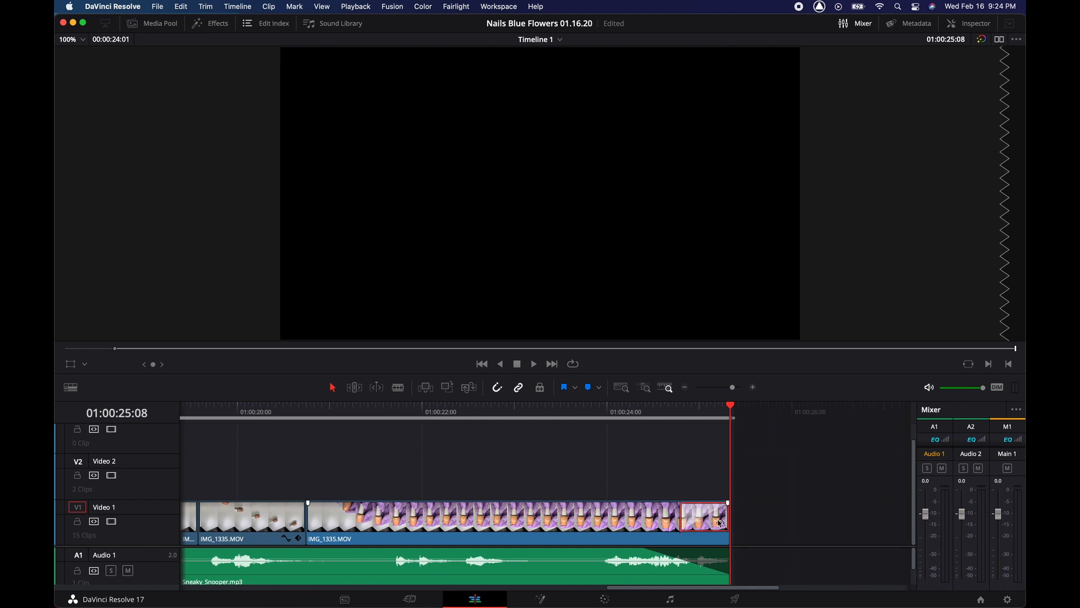
- Reopen the Effects library on Titles and zoom out to show the full timeline
{"action": "left_click", "coordinate": [208, 25]}
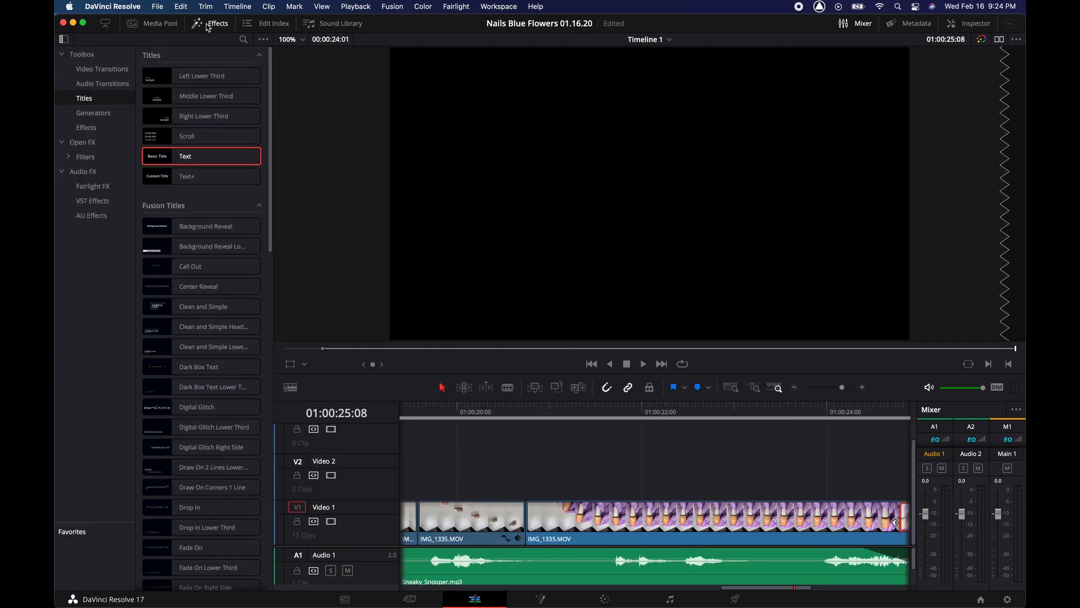
{"action": "scroll", "coordinate": [864, 557], "scroll_direction": "right", "scroll_amount": 5}
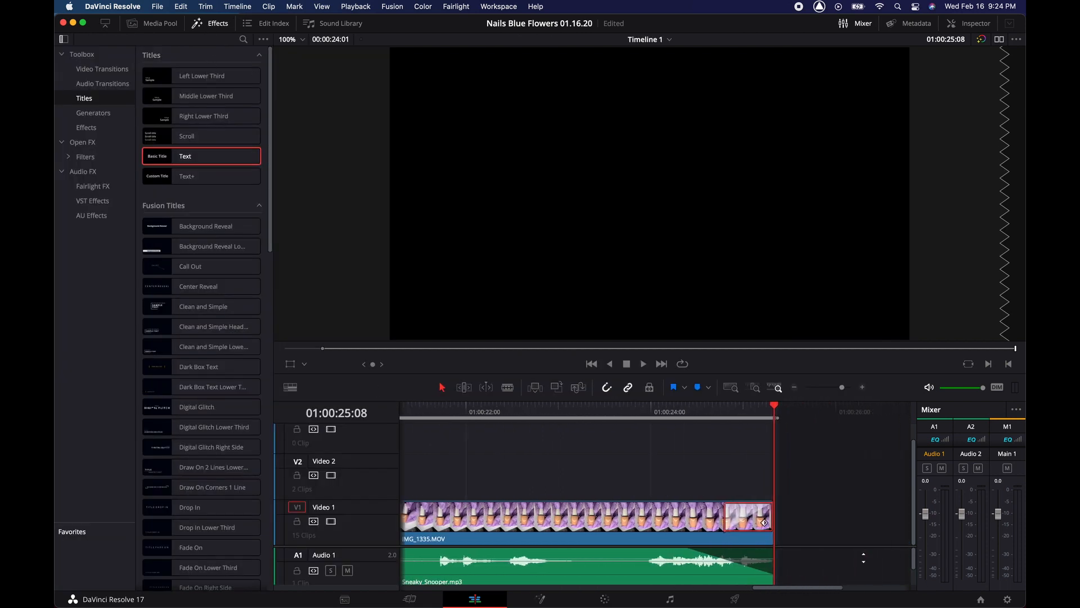
{"action": "scroll", "coordinate": [750, 525], "scroll_direction": "left", "scroll_amount": 10}
{"action": "scroll", "coordinate": [750, 525], "scroll_direction": "left", "scroll_amount": 8}
{"action": "key", "text": "super+minus"}
{"action": "key", "text": "super+minus"}
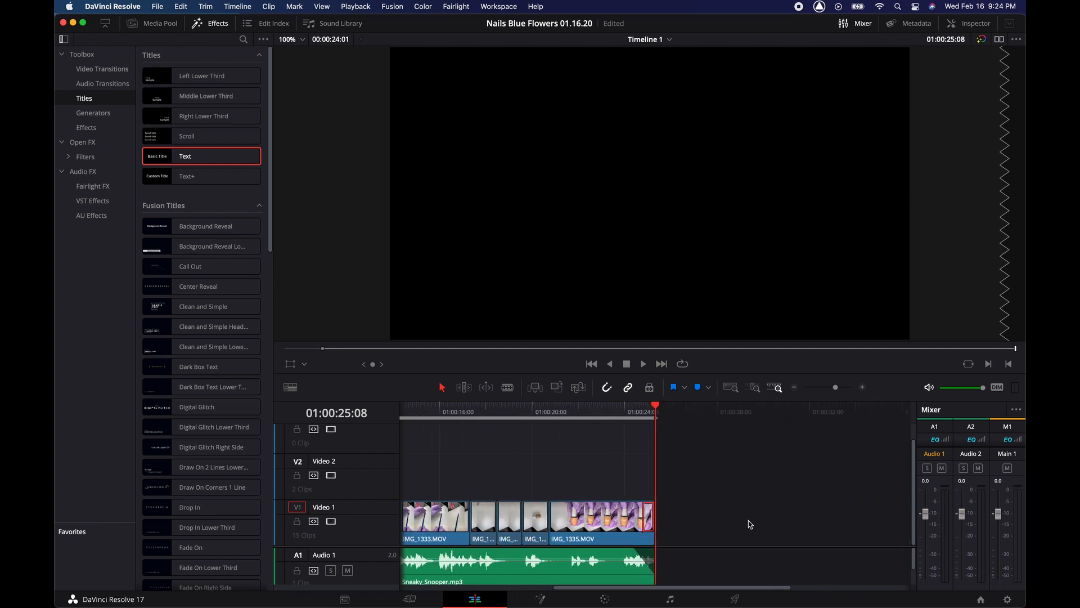
{"action": "scroll", "coordinate": [632, 492], "scroll_direction": "left", "scroll_amount": 10}
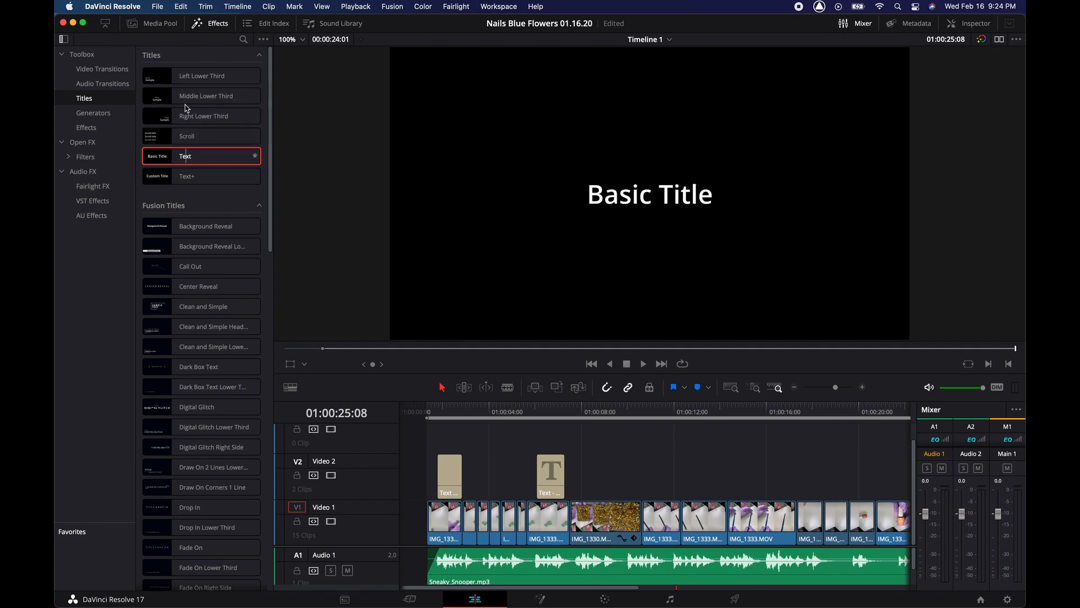
- Add a Cross Dissolve transition near the start, preview it, and save the project
{"action": "left_click", "coordinate": [114, 72]}
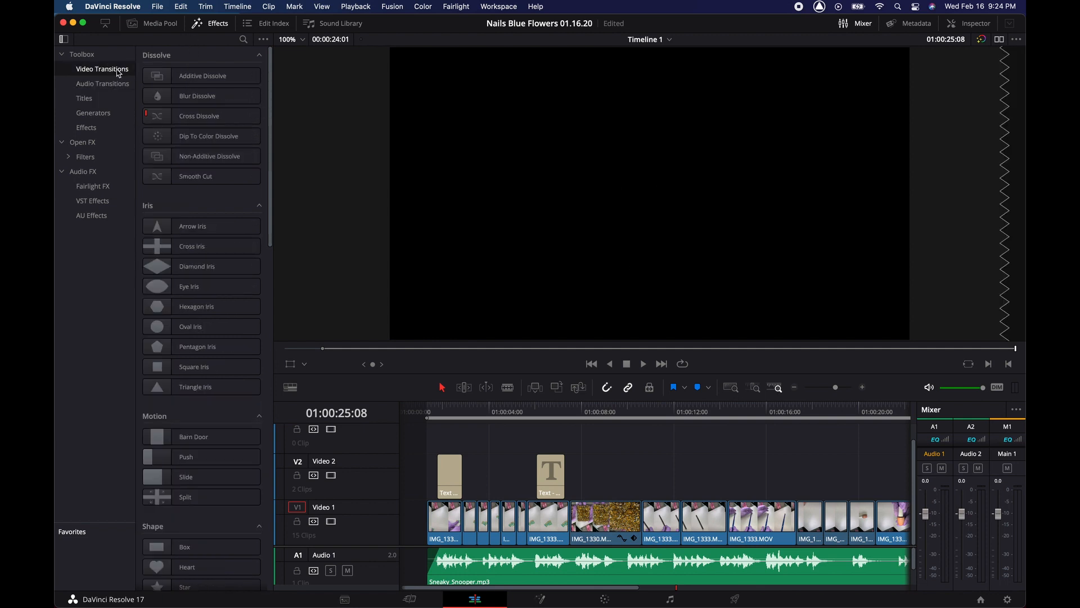
{"action": "mouse_move", "coordinate": [200, 116]}
{"action": "left_mouse_down"}
{"action": "mouse_move", "coordinate": [516, 268]}
{"action": "mouse_move", "coordinate": [472, 417]}
{"action": "mouse_move", "coordinate": [433, 492]}
{"action": "mouse_move", "coordinate": [434, 528]}
{"action": "mouse_move", "coordinate": [442, 520]}
{"action": "left_mouse_up"}
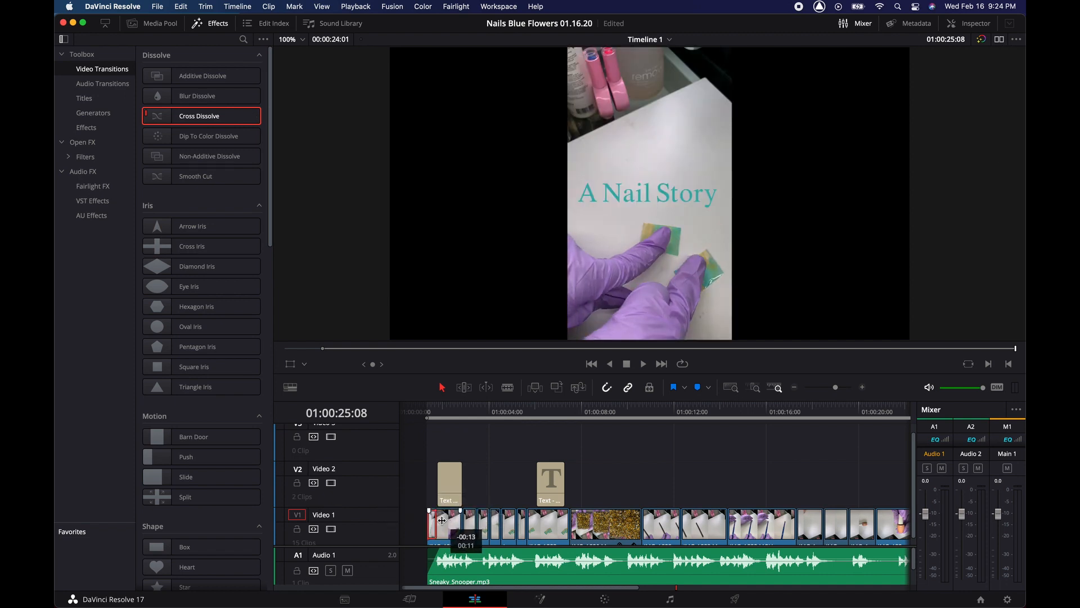
{"action": "left_click", "coordinate": [423, 414]}
{"action": "key", "text": "space"}
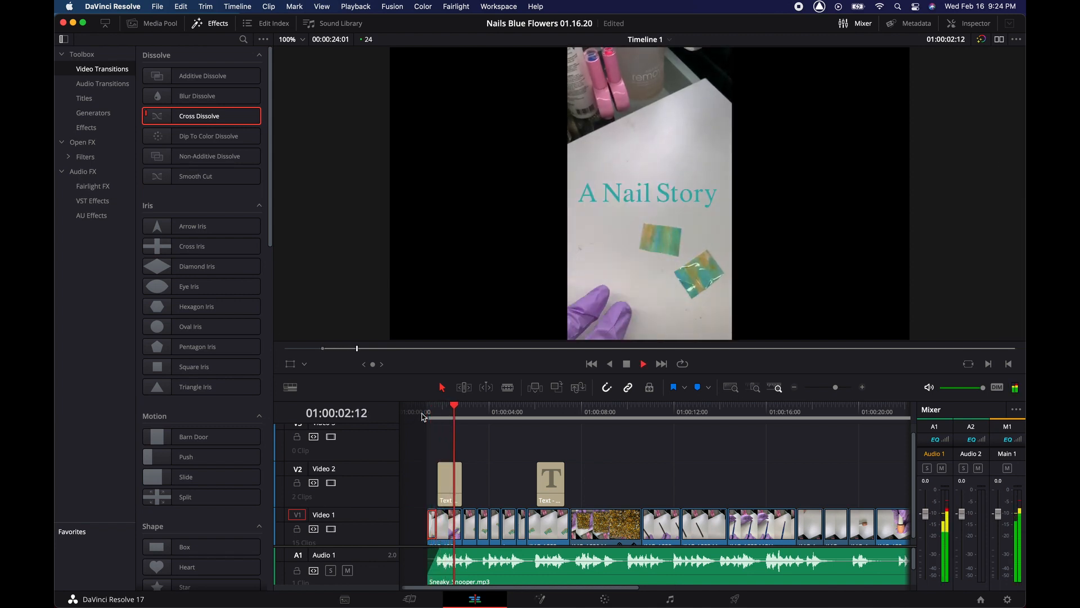
{"action": "key", "text": "space"}
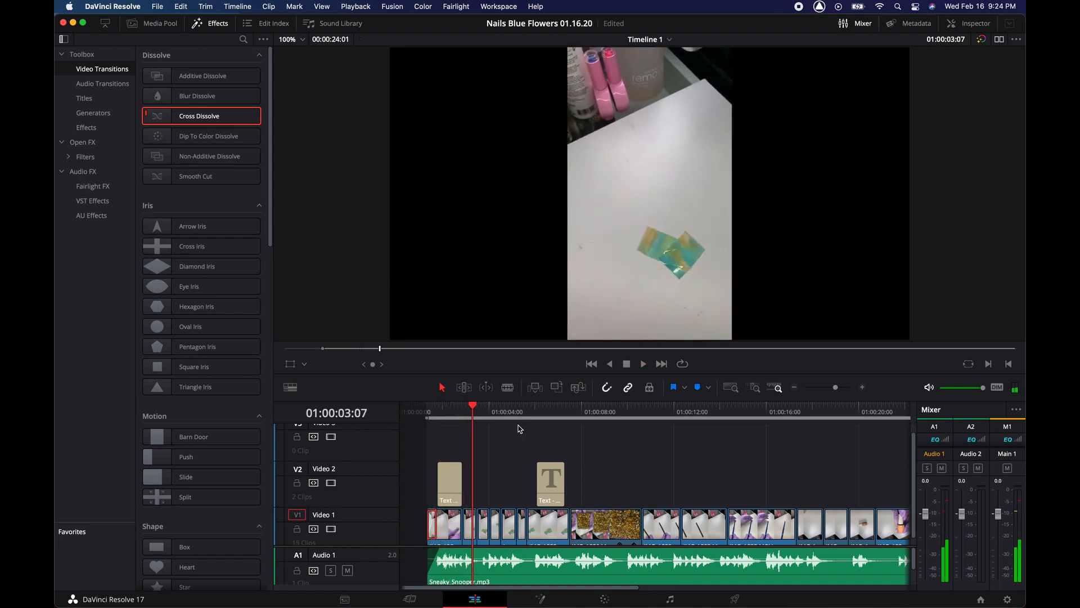
{"action": "key", "text": "super+s"}
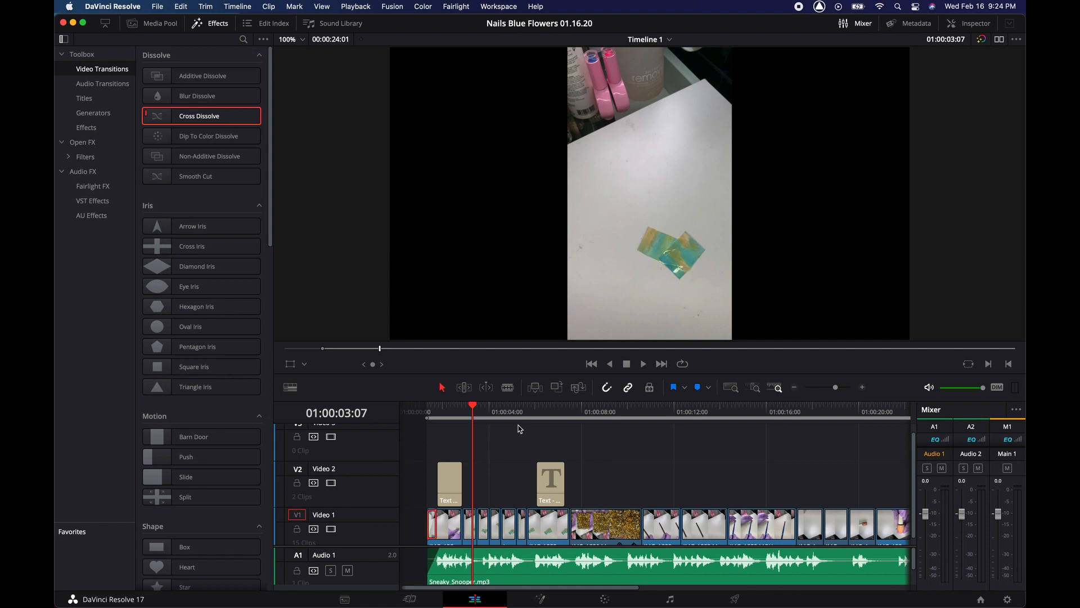
- Lengthen the music's fade-out at the end, check it in playback, then open the Color page
{"action": "scroll", "coordinate": [520, 429], "scroll_direction": "down", "scroll_amount": 1}
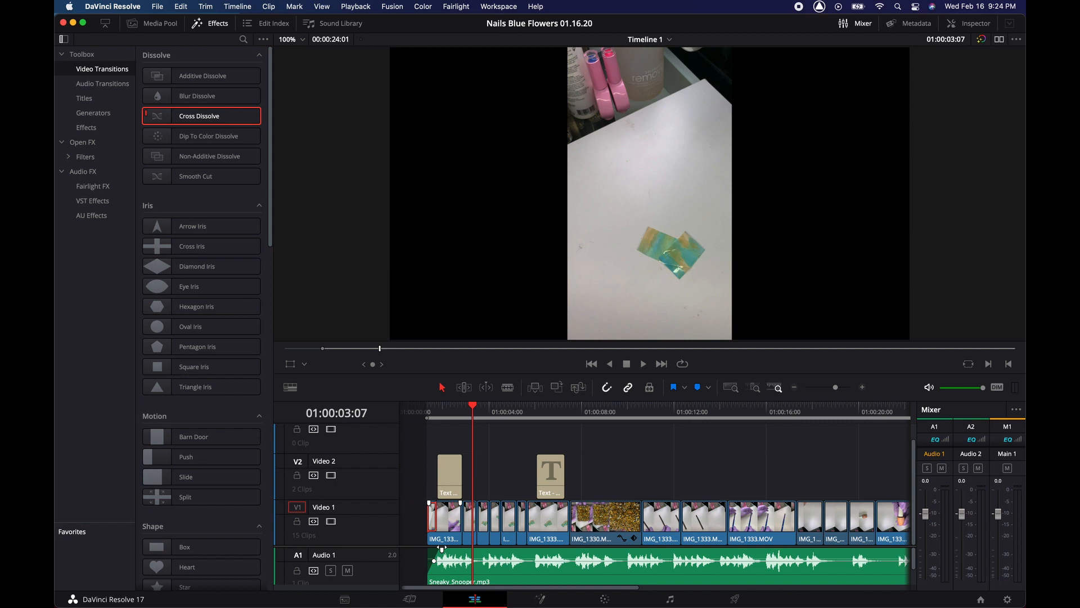
{"action": "scroll", "coordinate": [443, 548], "scroll_direction": "right", "scroll_amount": 3}
{"action": "scroll", "coordinate": [442, 546], "scroll_direction": "right", "scroll_amount": 5}
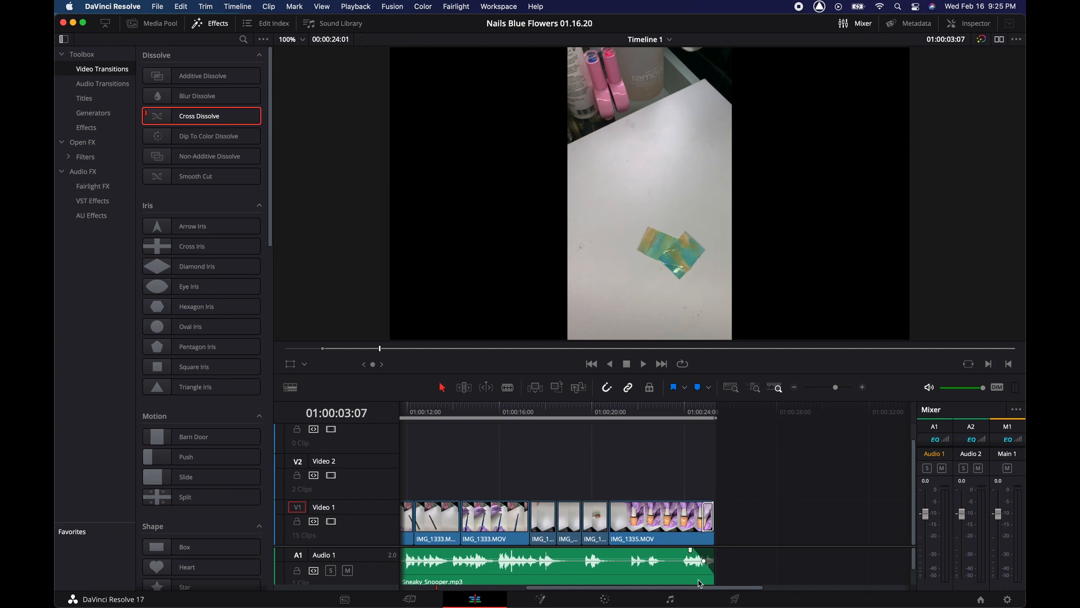
{"action": "left_click_drag", "start_coordinate": [703, 550], "coordinate": [692, 550]}
{"action": "left_click", "coordinate": [610, 415]}
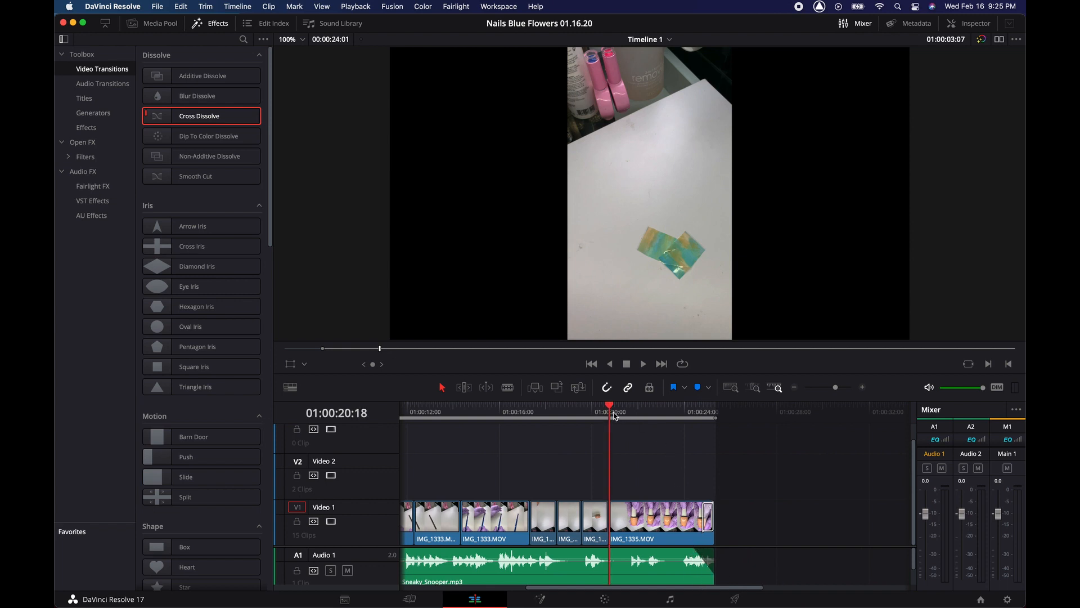
{"action": "key", "text": "space"}
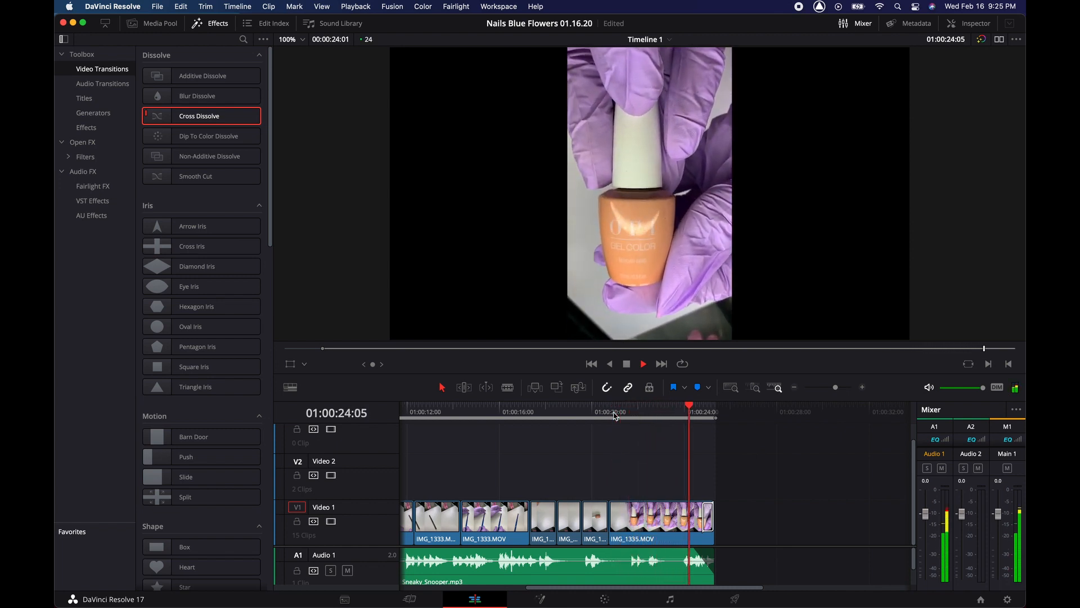
{"action": "scroll", "coordinate": [600, 432], "scroll_direction": "left", "scroll_amount": 3}
{"action": "scroll", "coordinate": [600, 432], "scroll_direction": "left", "scroll_amount": 10}
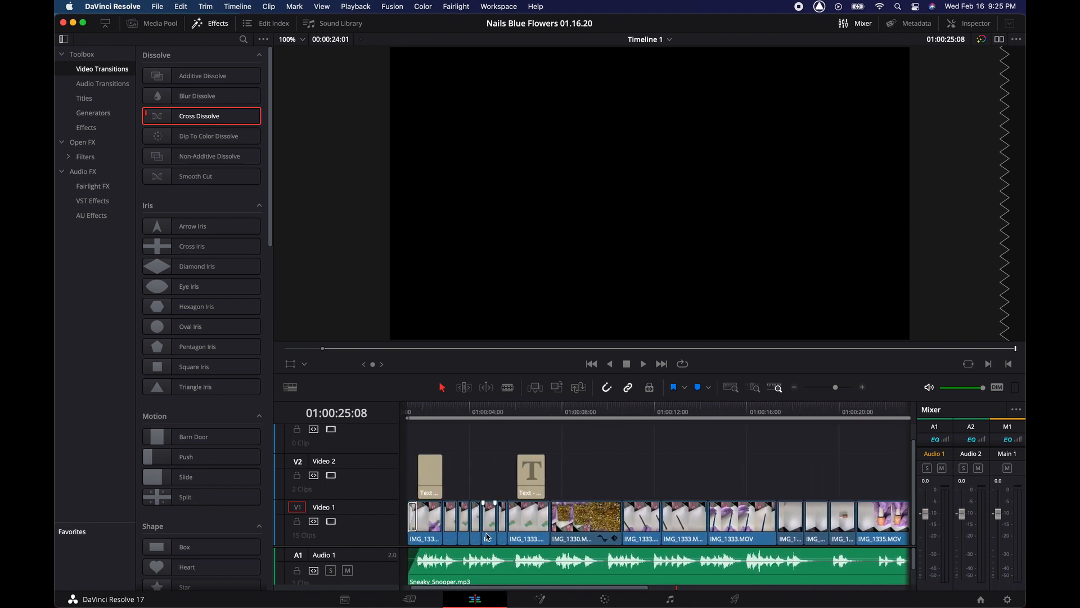
{"action": "left_click", "coordinate": [602, 600]}
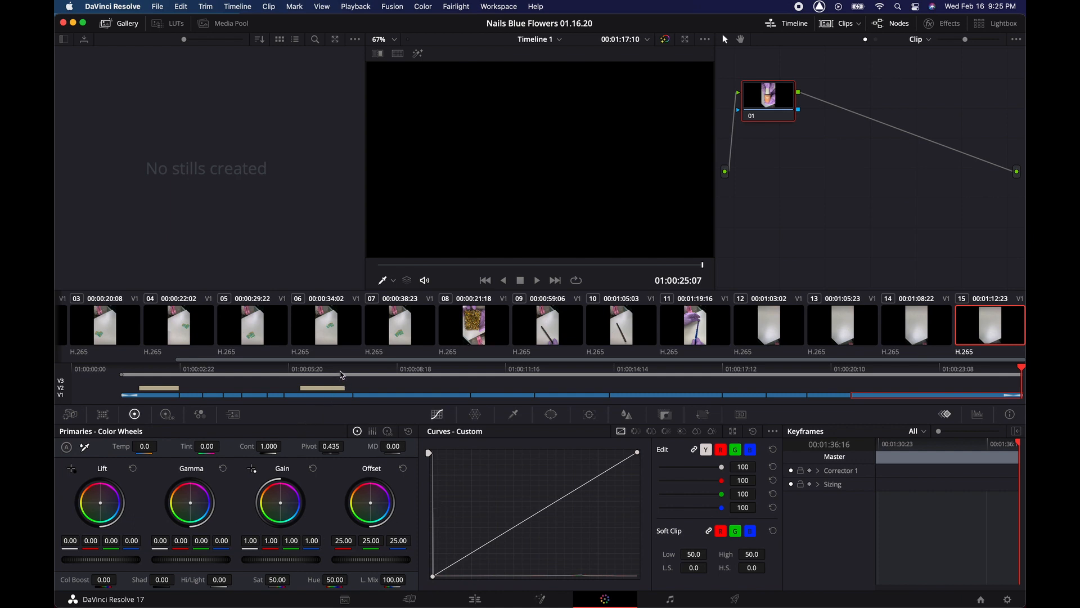
- Jump to clip 07 with the green credit title, then switch to the Fairlight page
{"action": "left_click", "coordinate": [340, 372]}
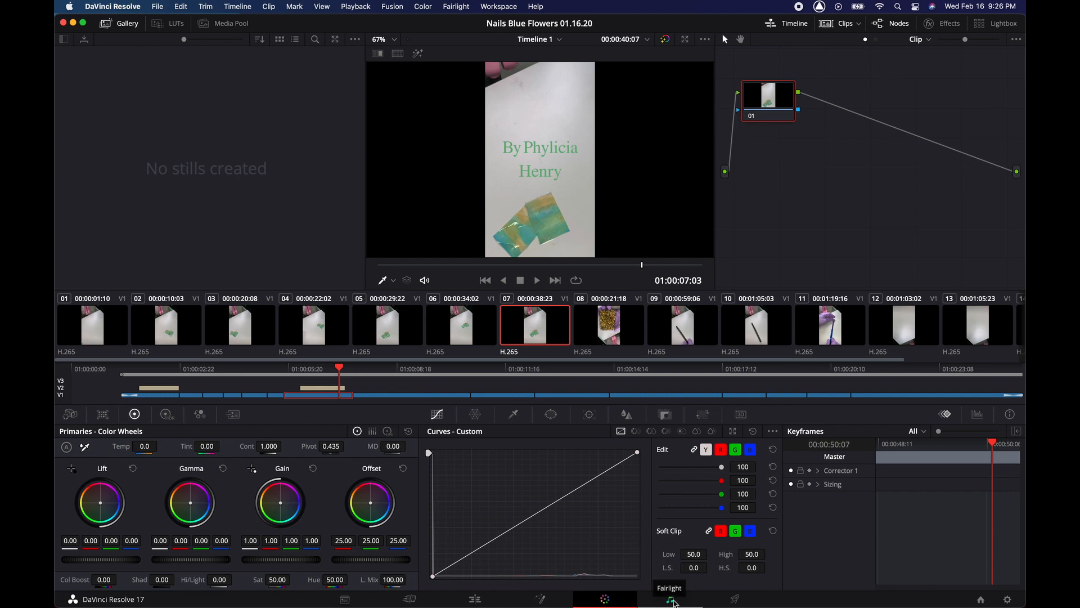
{"action": "left_click", "coordinate": [673, 601]}
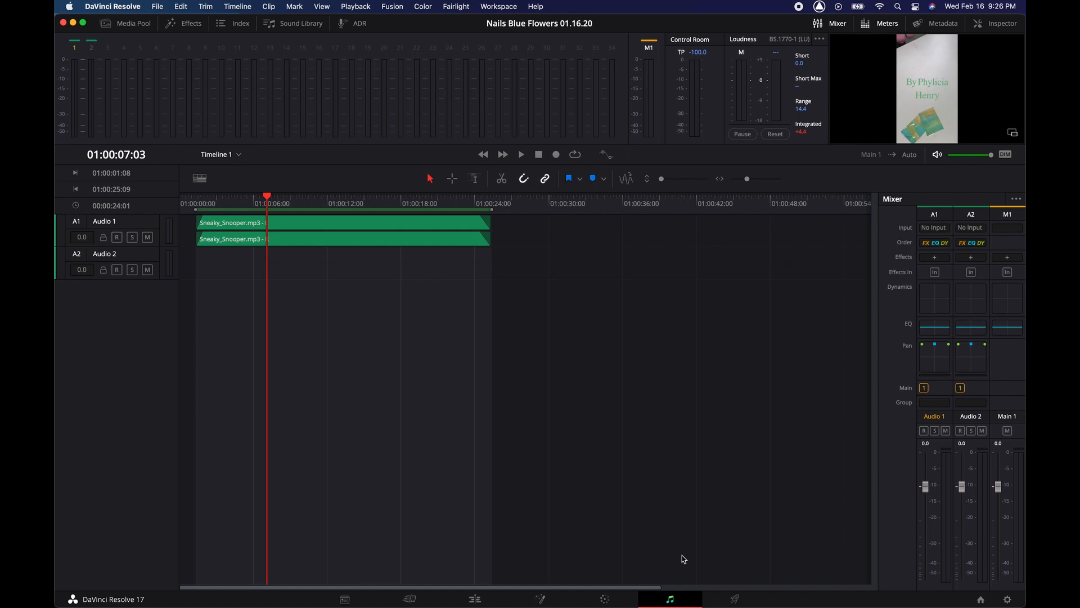
- On the Deliver page, rename the output file to 'A Nail Story Final Edit 2.16.21'
{"action": "left_click", "coordinate": [735, 599]}
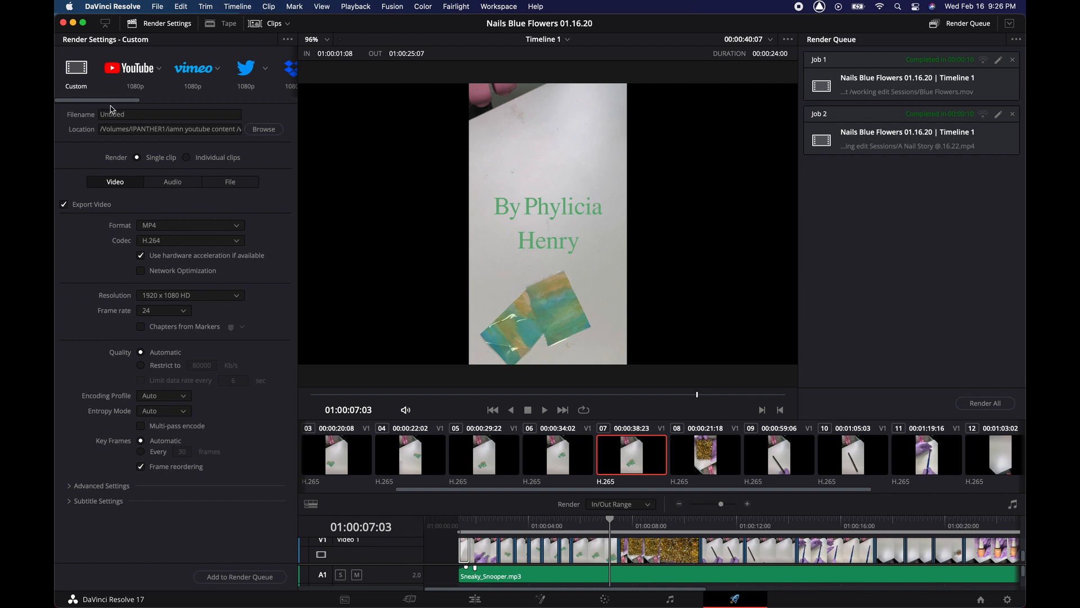
{"action": "double_click", "coordinate": [136, 114]}
{"action": "key", "text": "BackSpace"}
{"action": "type", "text": "A"}
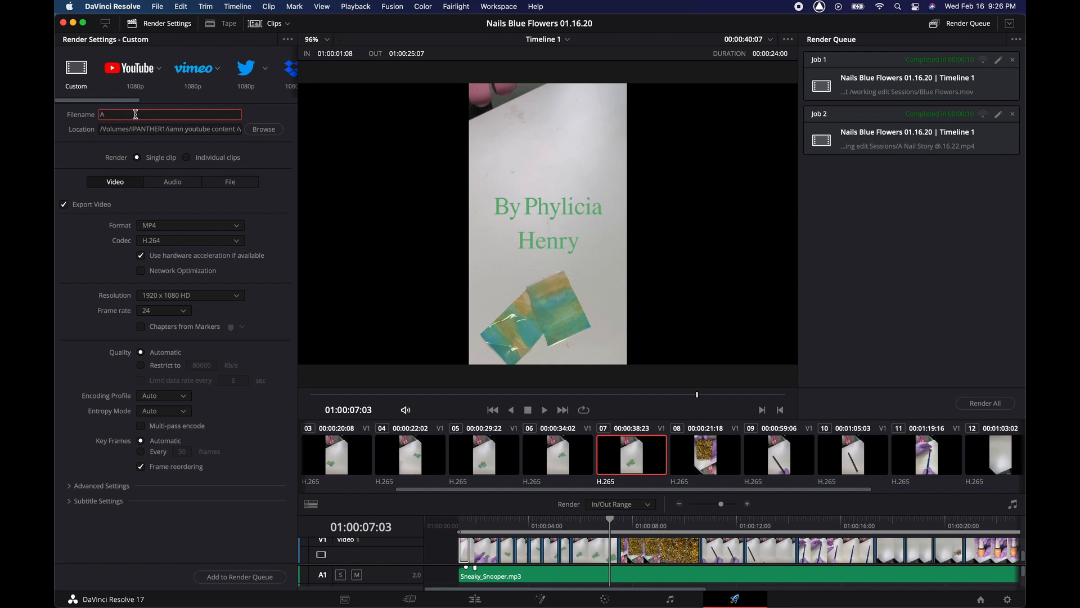
{"action": "type", "text": " Nail S"}
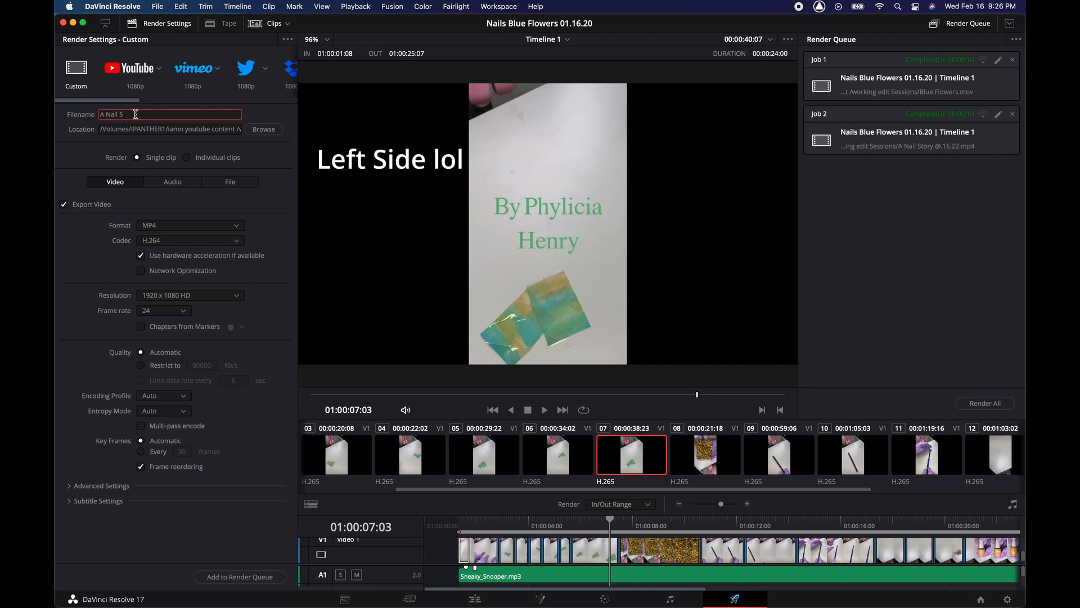
{"action": "type", "text": "tory Final Edit"}
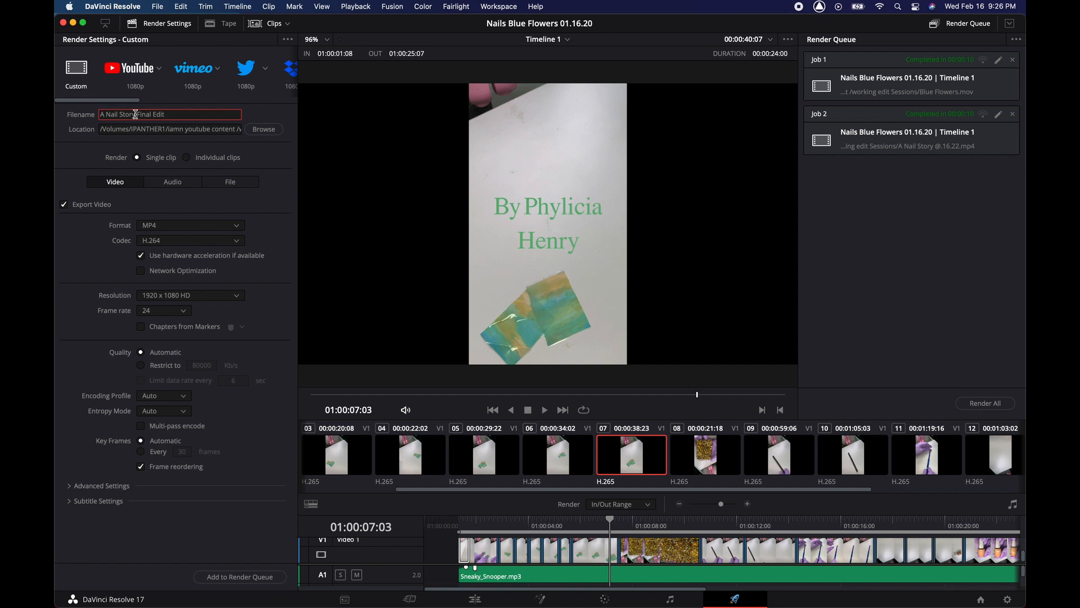
{"action": "type", "text": "@"}
{"action": "key", "text": "BackSpace"}
{"action": "type", "text": "2.1"}
{"action": "type", "text": "6.21"}
- Set the render destination to the 'final Youtube edits' folder from Recent Places
{"action": "left_click", "coordinate": [262, 131]}
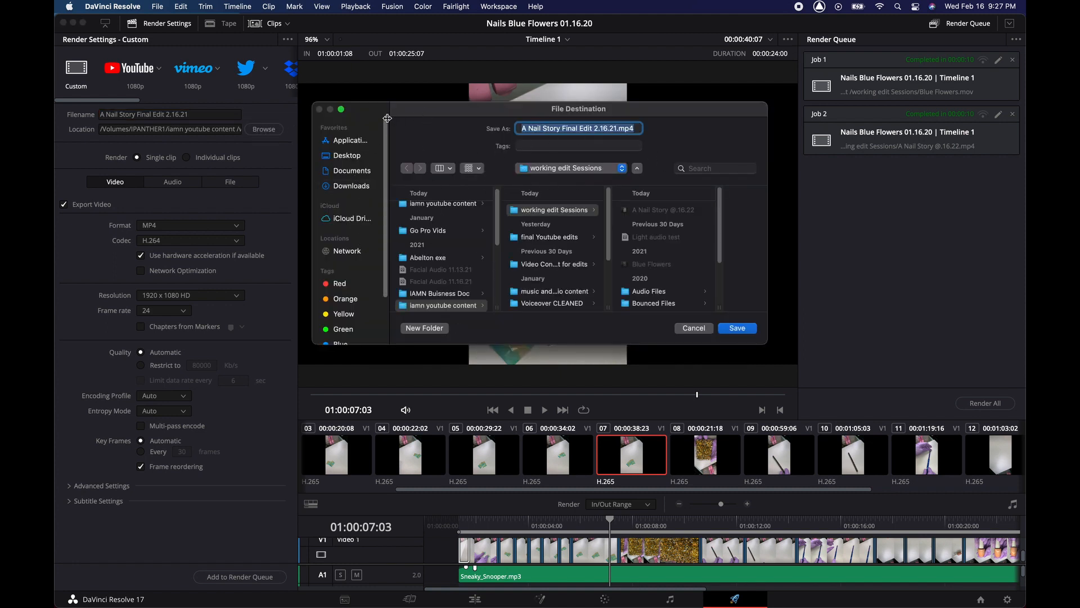
{"action": "left_click", "coordinate": [605, 172]}
{"action": "left_click", "coordinate": [603, 173]}
{"action": "left_click", "coordinate": [596, 173]}
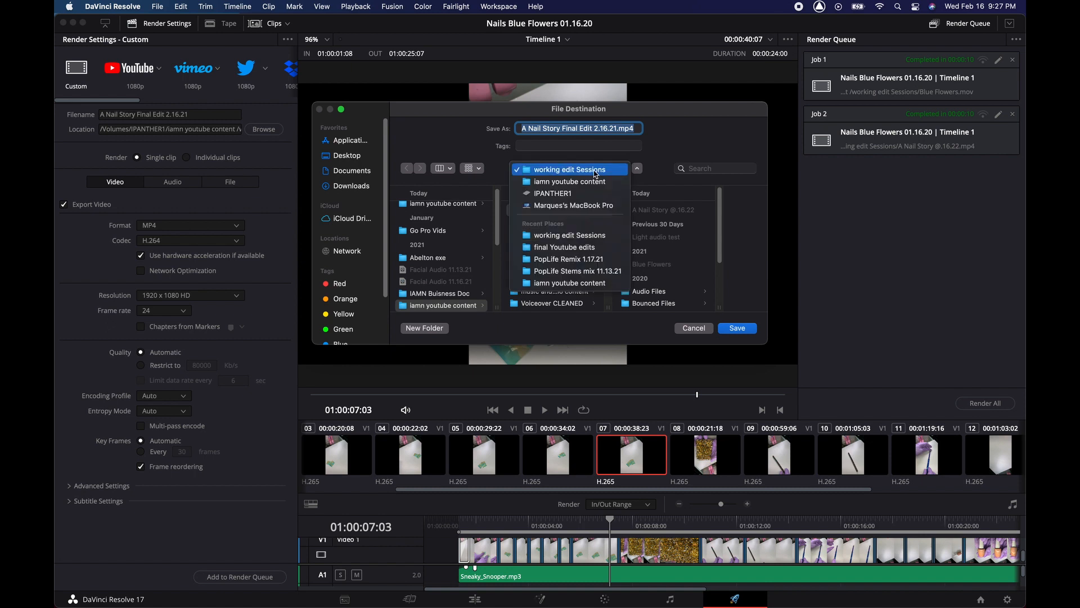
{"action": "left_click", "coordinate": [580, 252]}
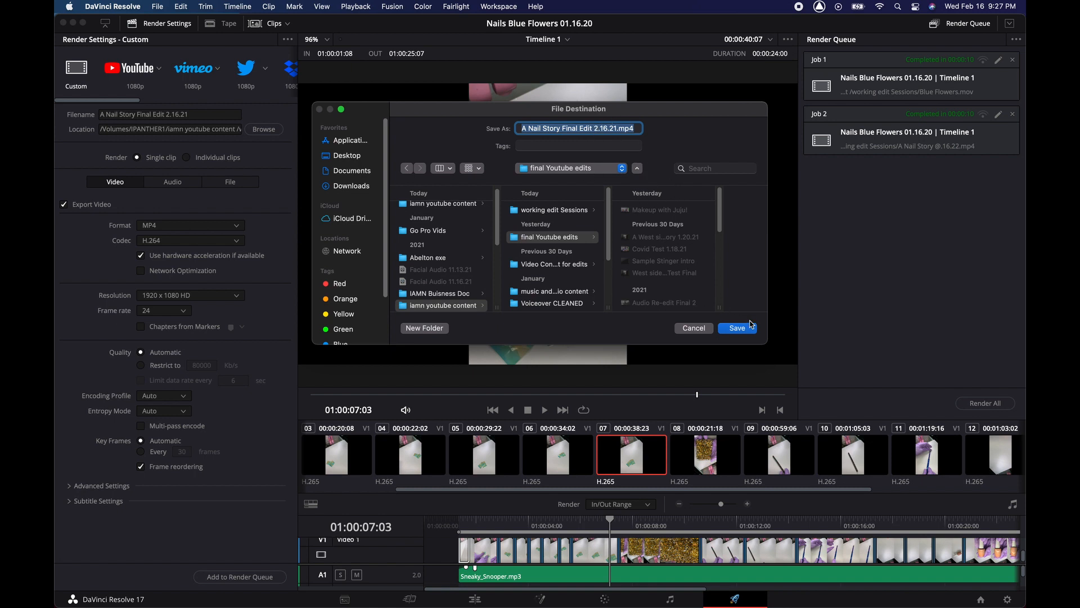
{"action": "left_click", "coordinate": [746, 331]}
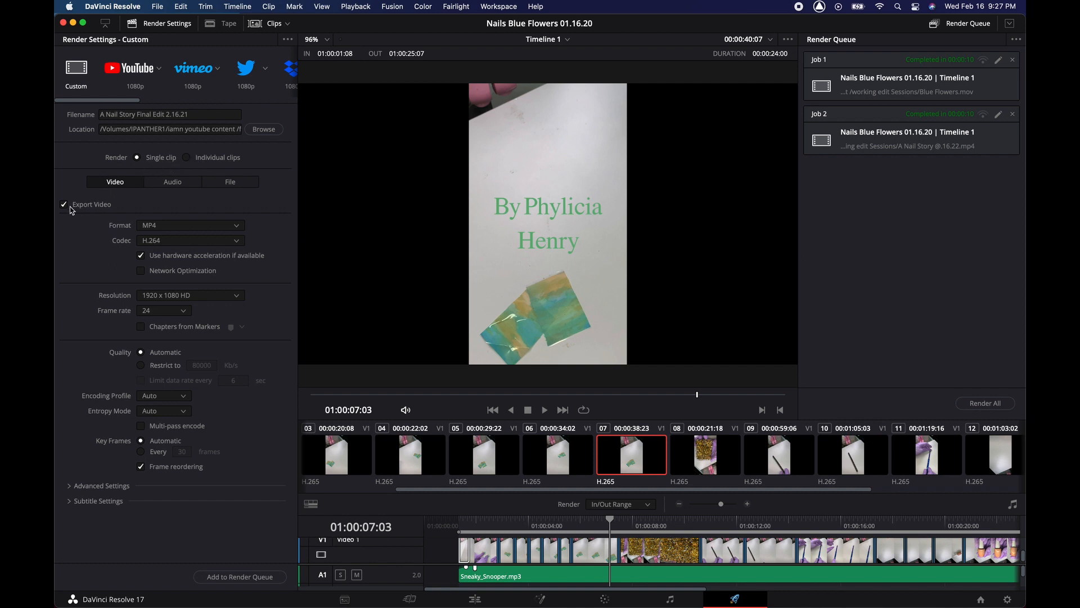
- Open the Video render Format list, with MP4 still the current format
{"action": "left_click", "coordinate": [179, 228]}
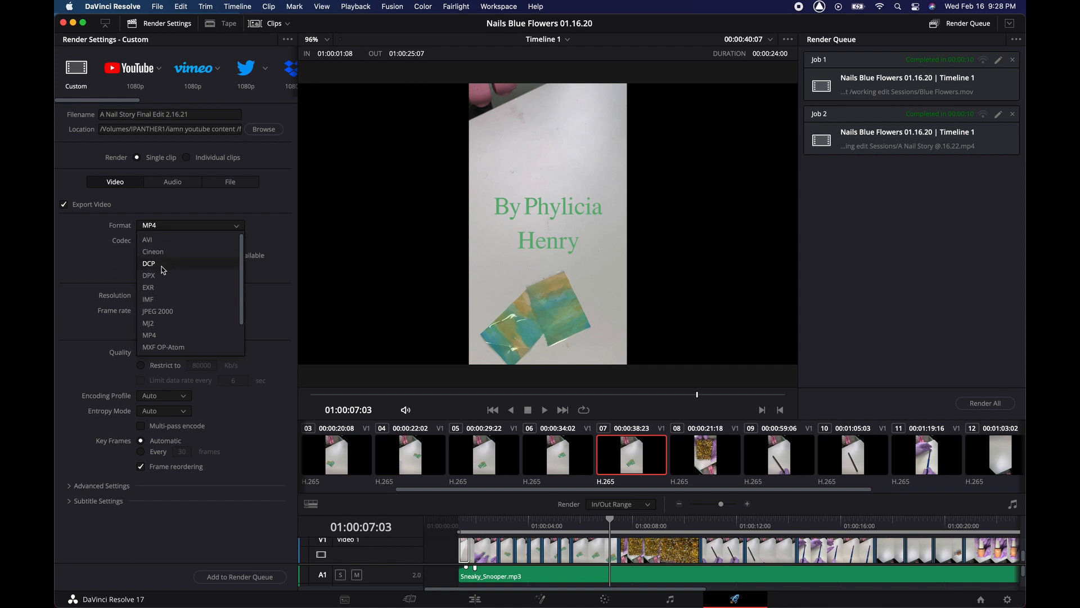
- Keep MP4 as the format and, after briefly trying Restrict to, leave render quality on Automatic
{"action": "left_click", "coordinate": [163, 337]}
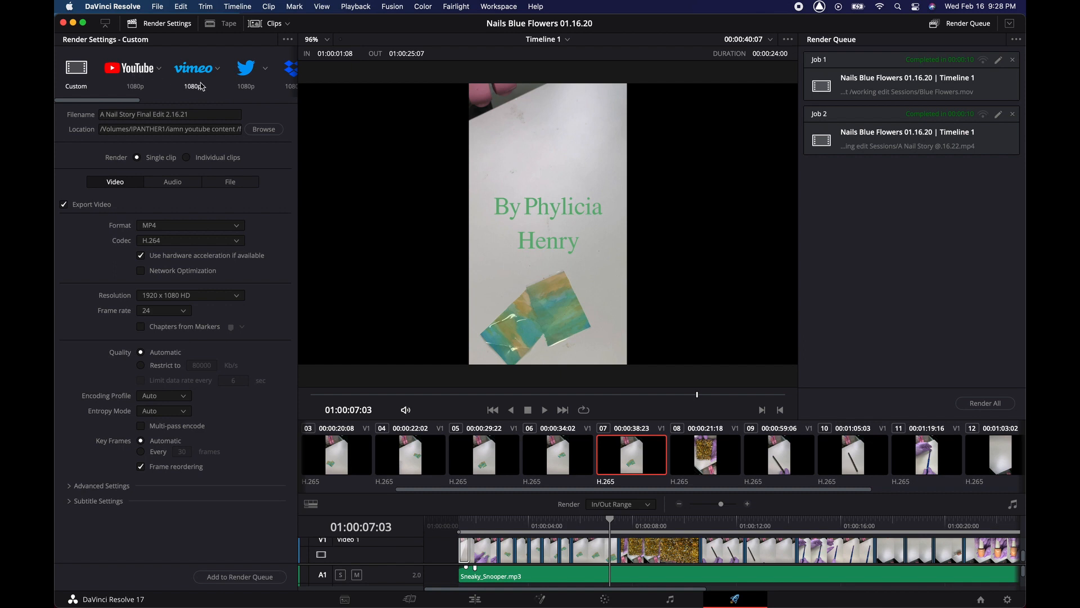
{"action": "scroll", "coordinate": [187, 93], "scroll_direction": "right", "scroll_amount": 3}
{"action": "scroll", "coordinate": [187, 85], "scroll_direction": "right", "scroll_amount": 3}
{"action": "scroll", "coordinate": [188, 84], "scroll_direction": "left", "scroll_amount": 8}
{"action": "left_click", "coordinate": [141, 366]}
{"action": "left_click", "coordinate": [141, 352]}
- Add 'A Nail Story Final Edit 2.16.21.mp4' to the render queue as Job 3
{"action": "left_click", "coordinate": [229, 578]}
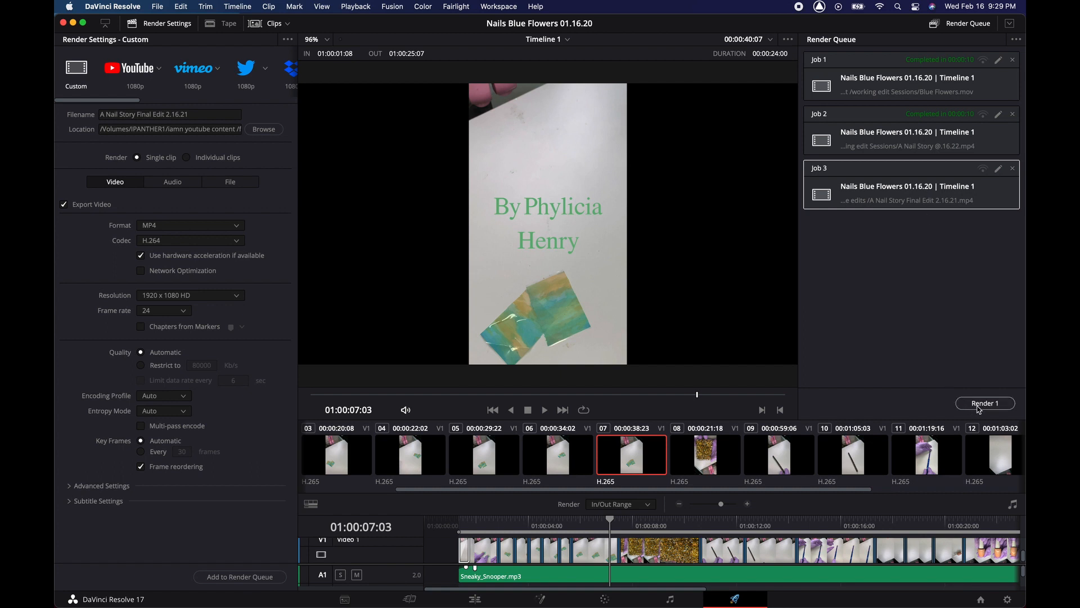
{"action": "scroll", "coordinate": [507, 555], "scroll_direction": "down", "scroll_amount": 2}
{"action": "scroll", "coordinate": [508, 555], "scroll_direction": "up", "scroll_amount": 5}
{"action": "scroll", "coordinate": [508, 554], "scroll_direction": "down", "scroll_amount": 3}
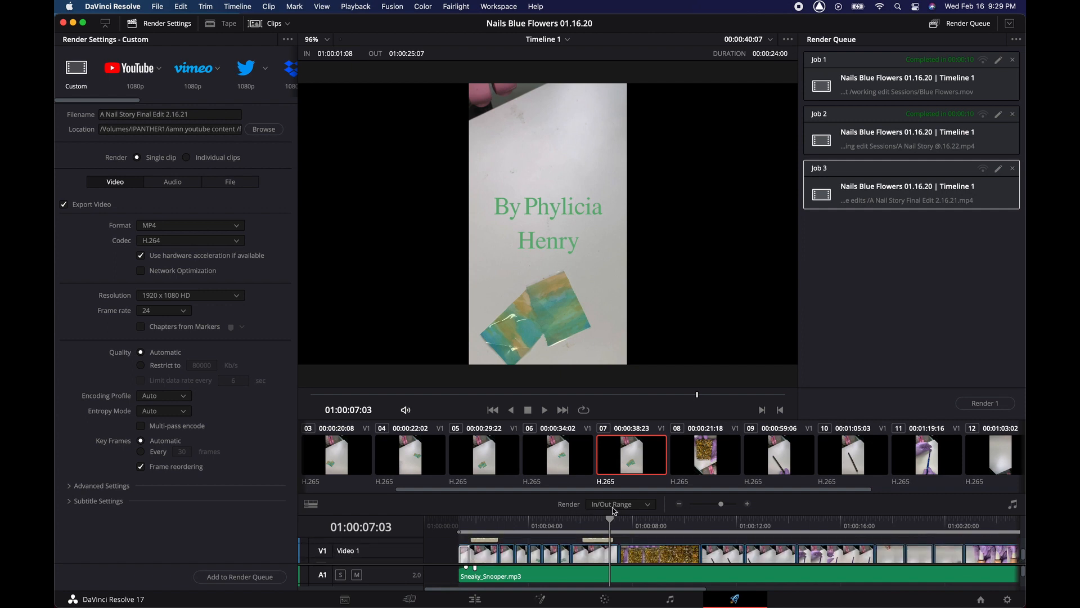
{"action": "left_click", "coordinate": [613, 506]}
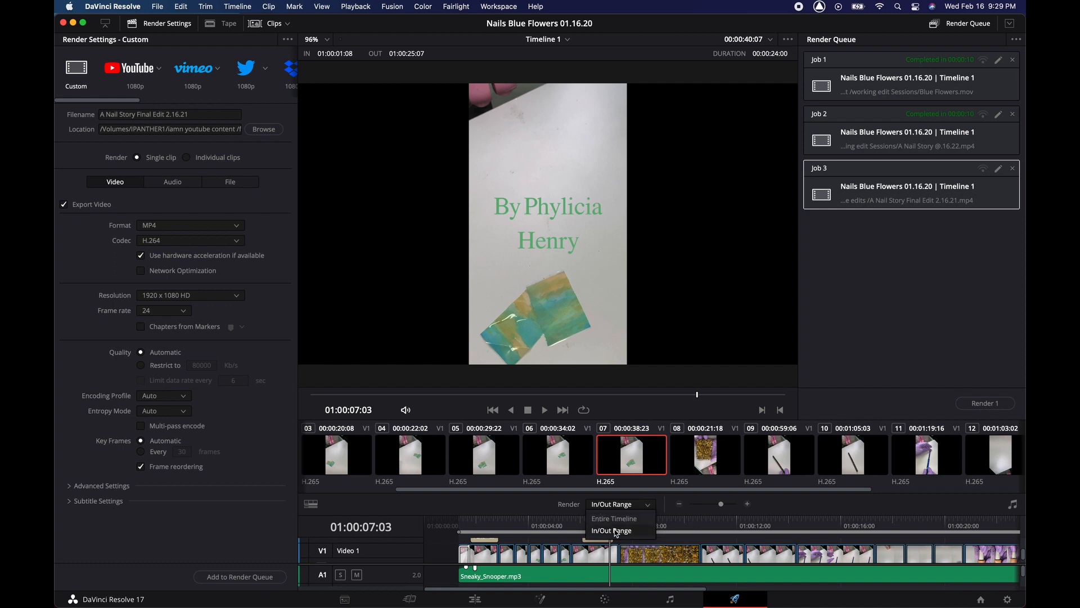
- Keep the In/Out Range render range and move the playhead to the timeline end at 01:00:25:08
{"action": "left_click", "coordinate": [616, 531]}
{"action": "left_click_drag", "start_coordinate": [615, 530], "coordinate": [460, 538]}
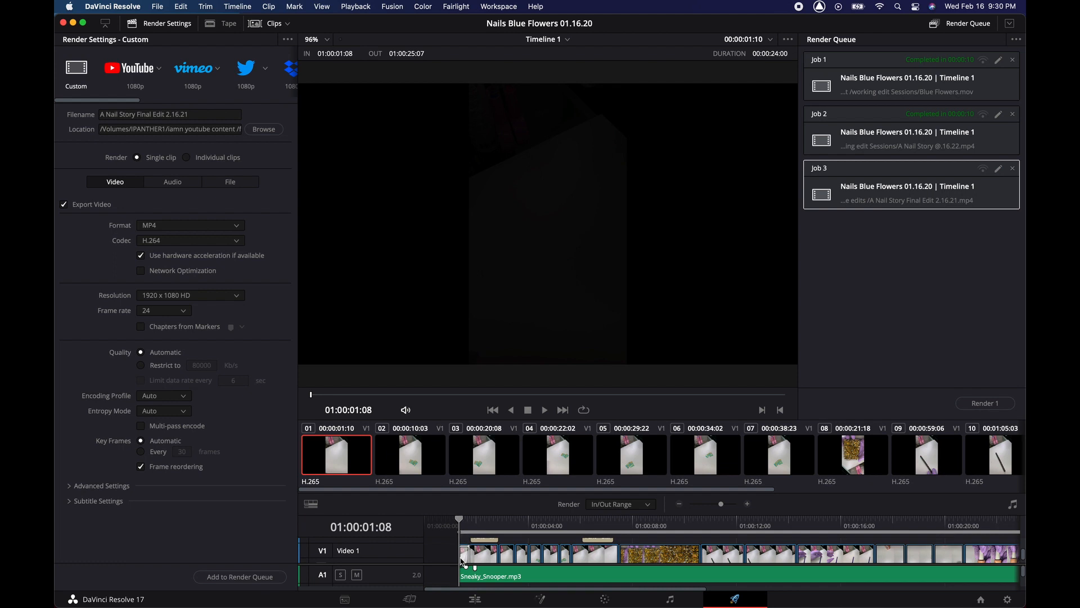
{"action": "scroll", "coordinate": [535, 544], "scroll_direction": "right", "scroll_amount": 1}
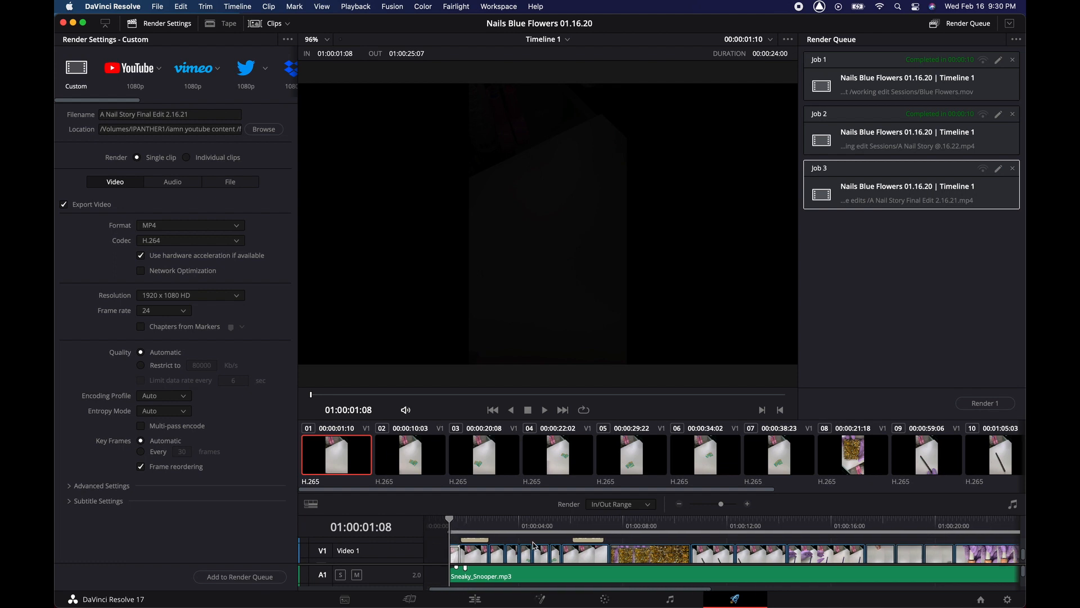
{"action": "scroll", "coordinate": [535, 545], "scroll_direction": "right", "scroll_amount": 10}
{"action": "left_click", "coordinate": [631, 526]}
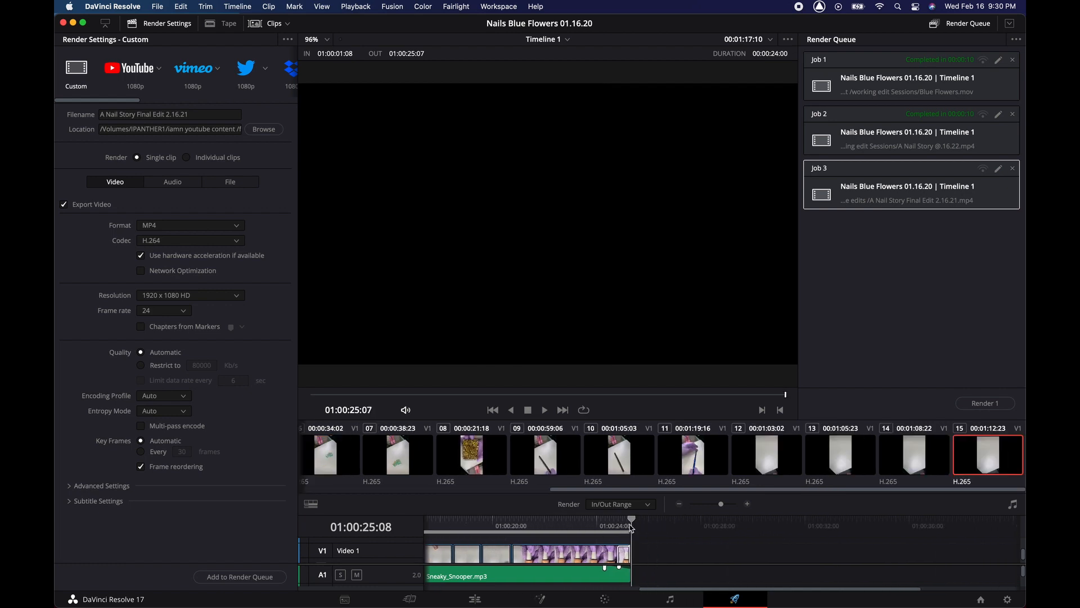
- Check the first clip's start, return the playhead to the edit's end, then scroll back toward the start
{"action": "scroll", "coordinate": [661, 545], "scroll_direction": "left", "scroll_amount": 10}
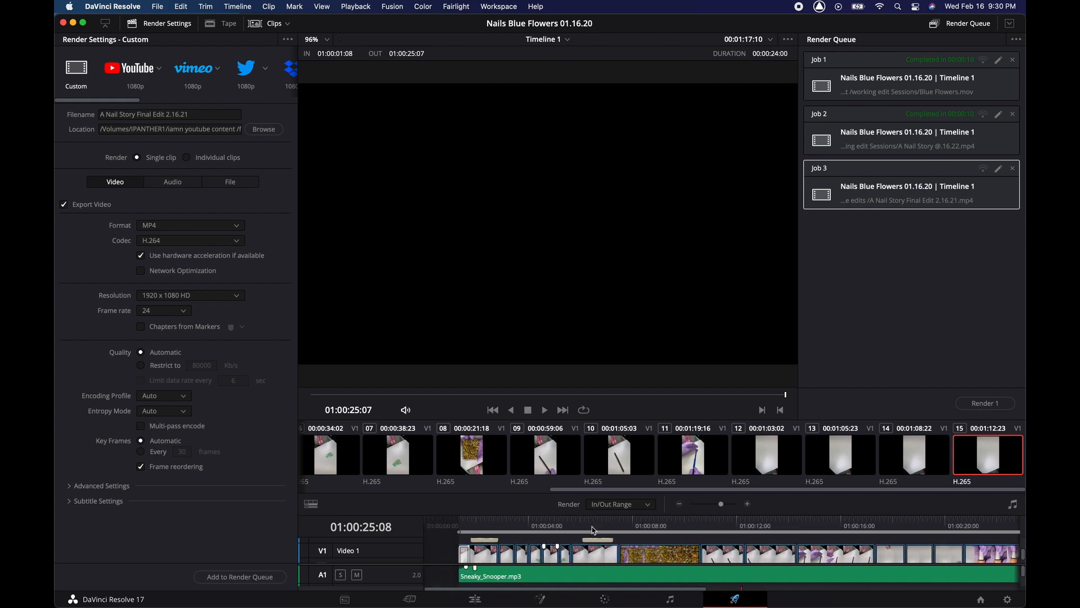
{"action": "scroll", "coordinate": [461, 533], "scroll_direction": "right", "scroll_amount": 7}
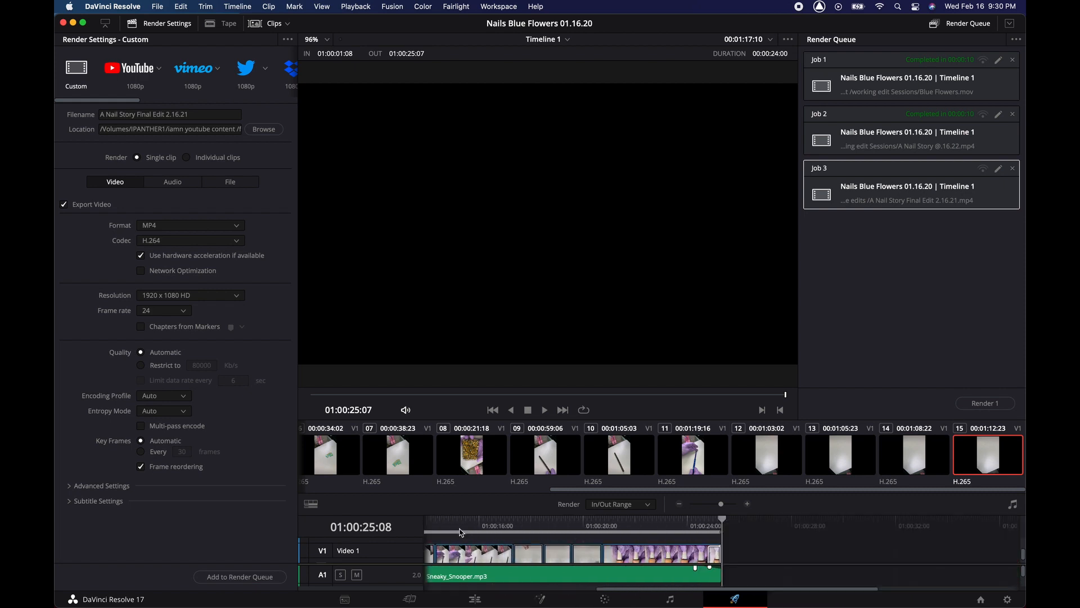
{"action": "scroll", "coordinate": [461, 533], "scroll_direction": "left", "scroll_amount": 7}
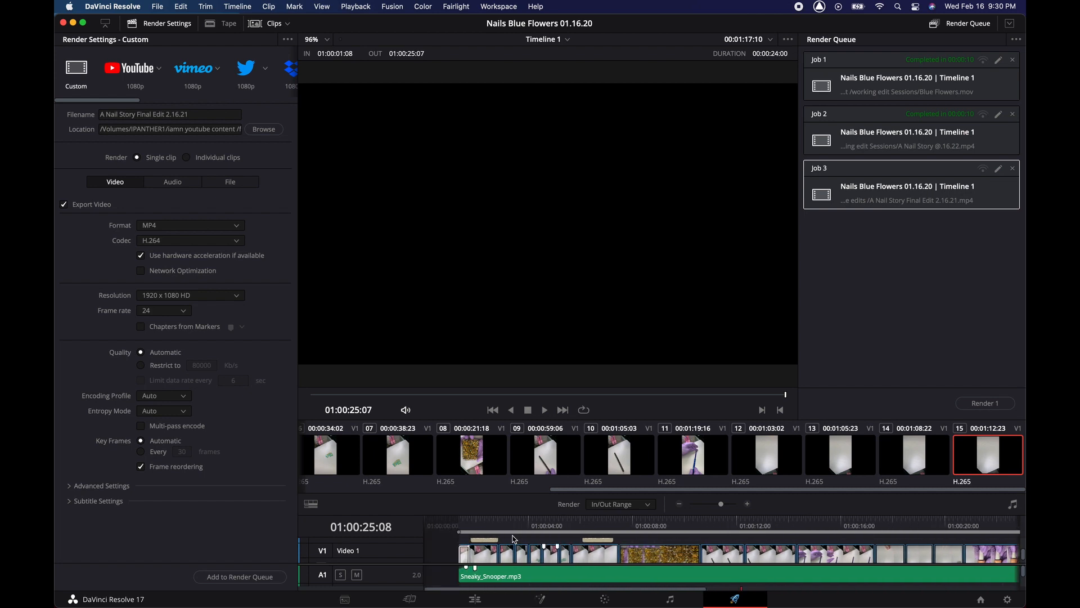
{"action": "left_click", "coordinate": [459, 523]}
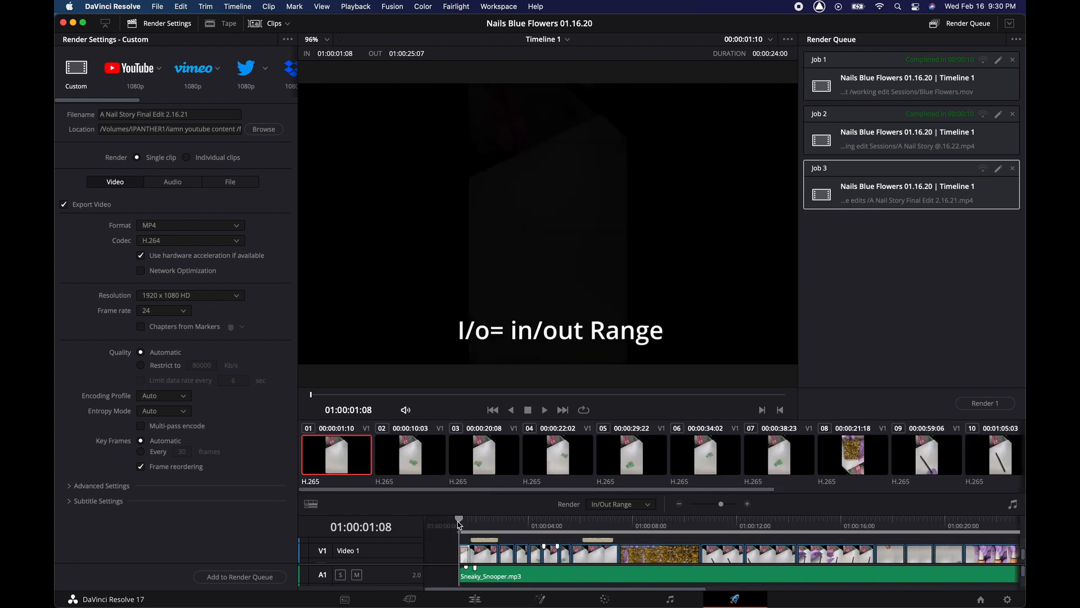
{"action": "scroll", "coordinate": [459, 523], "scroll_direction": "right", "scroll_amount": 10}
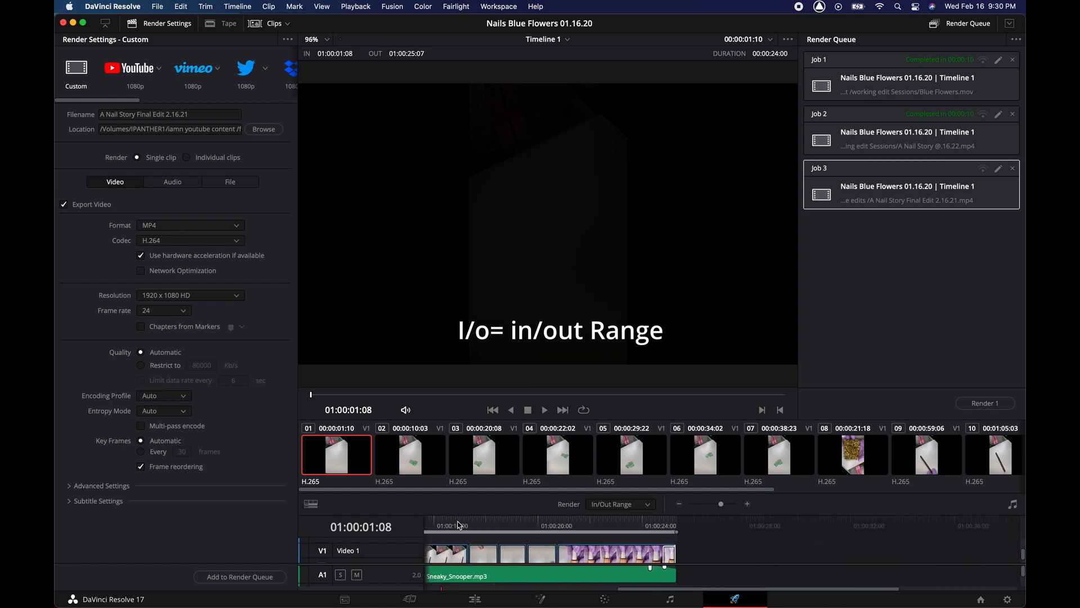
{"action": "left_click", "coordinate": [596, 524]}
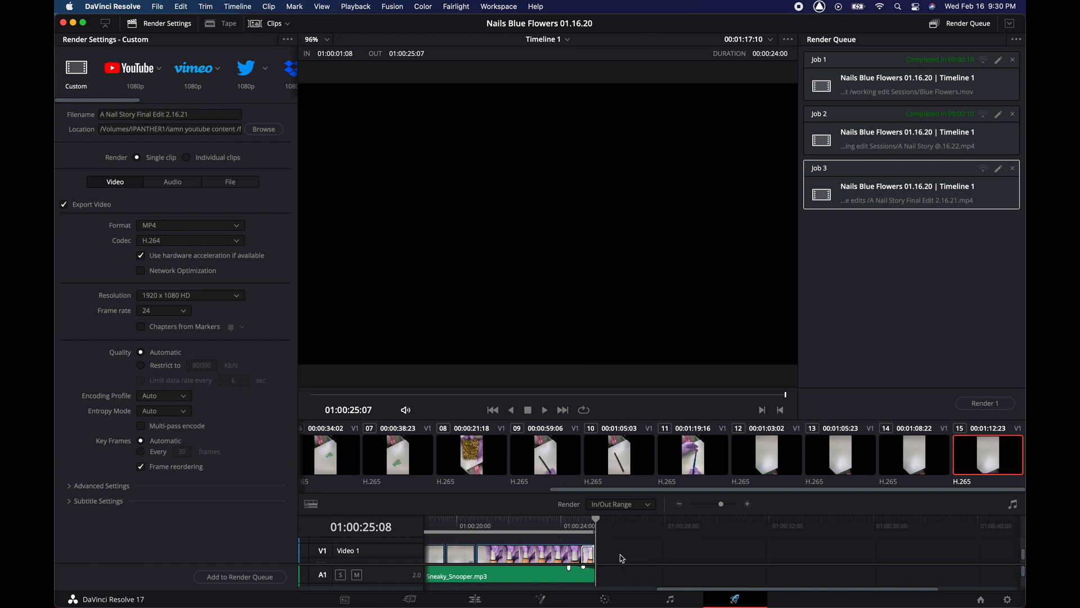
{"action": "scroll", "coordinate": [622, 558], "scroll_direction": "left", "scroll_amount": 5}
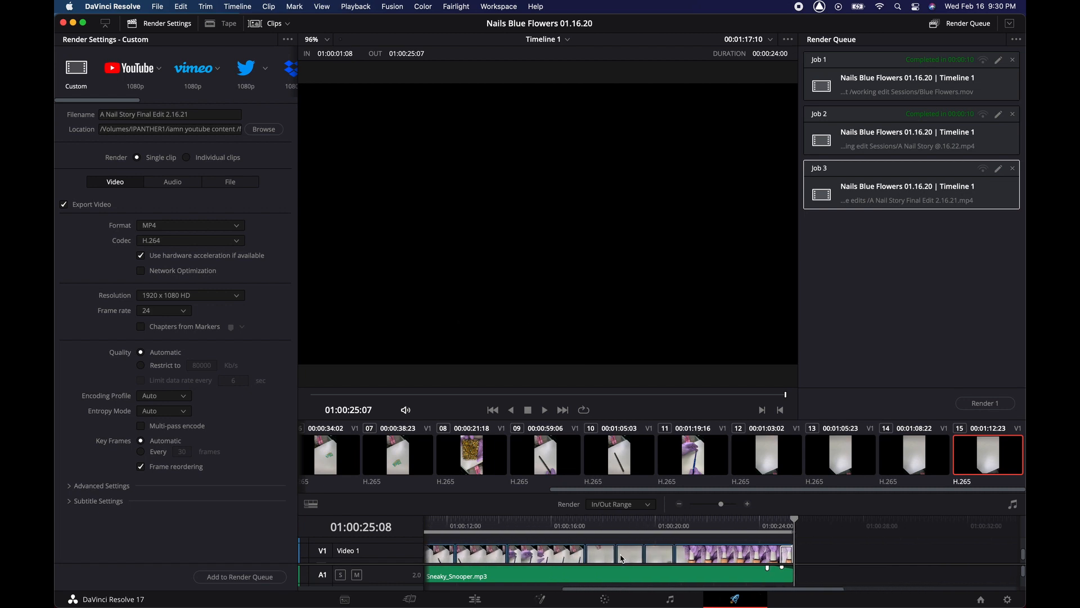
{"action": "scroll", "coordinate": [622, 558], "scroll_direction": "down", "scroll_amount": 3}
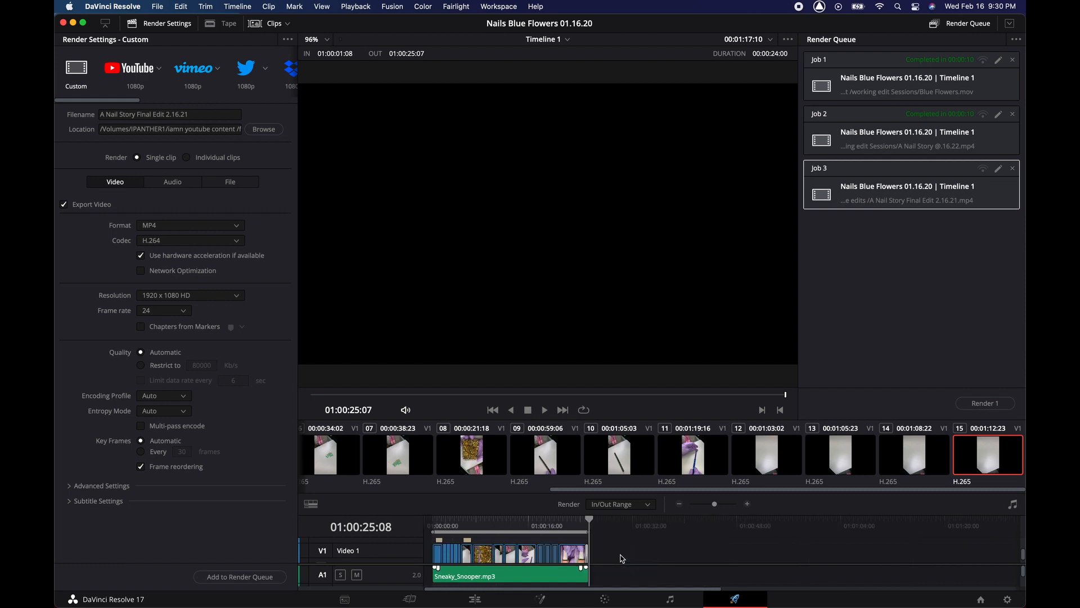
{"action": "scroll", "coordinate": [622, 559], "scroll_direction": "up", "scroll_amount": 5}
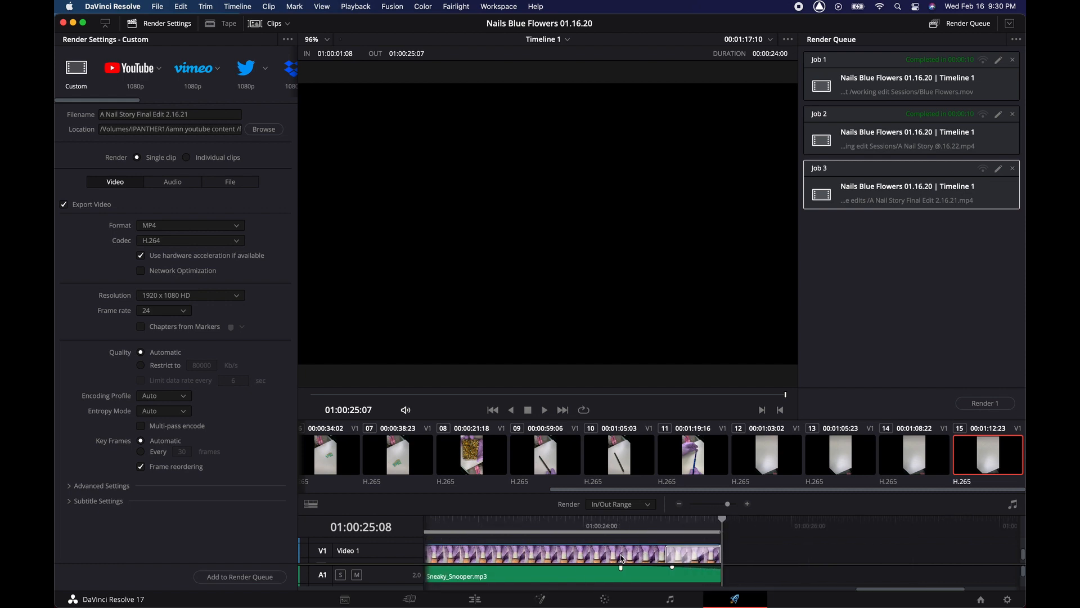
{"action": "scroll", "coordinate": [622, 558], "scroll_direction": "left", "scroll_amount": 20}
{"action": "scroll", "coordinate": [621, 558], "scroll_direction": "left", "scroll_amount": 20}
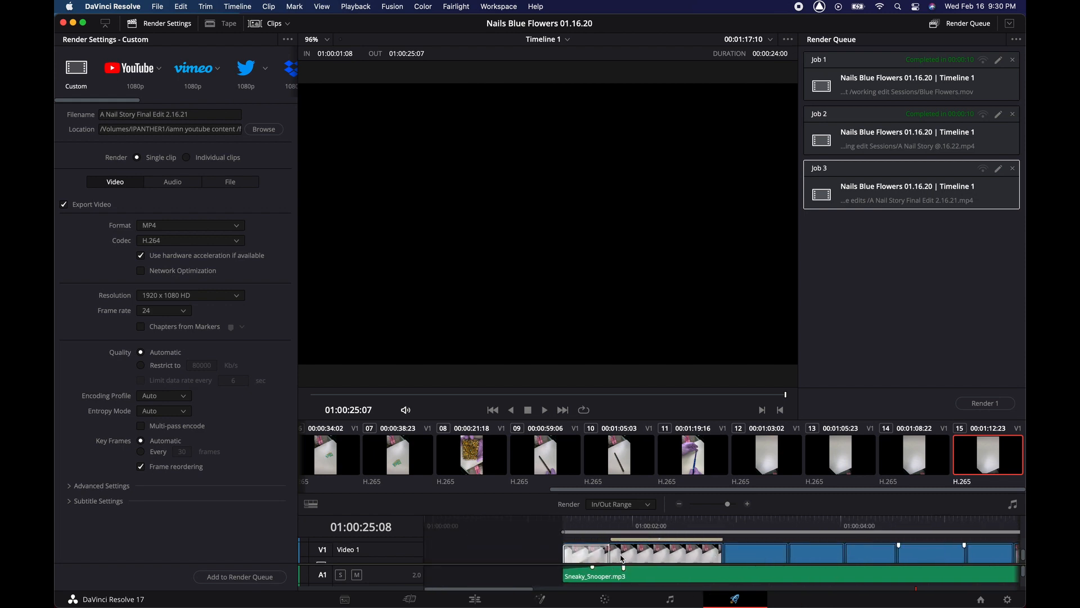
- Return the playhead to the edit start and zoom the timeline in and back out to check it
{"action": "left_click", "coordinate": [565, 525]}
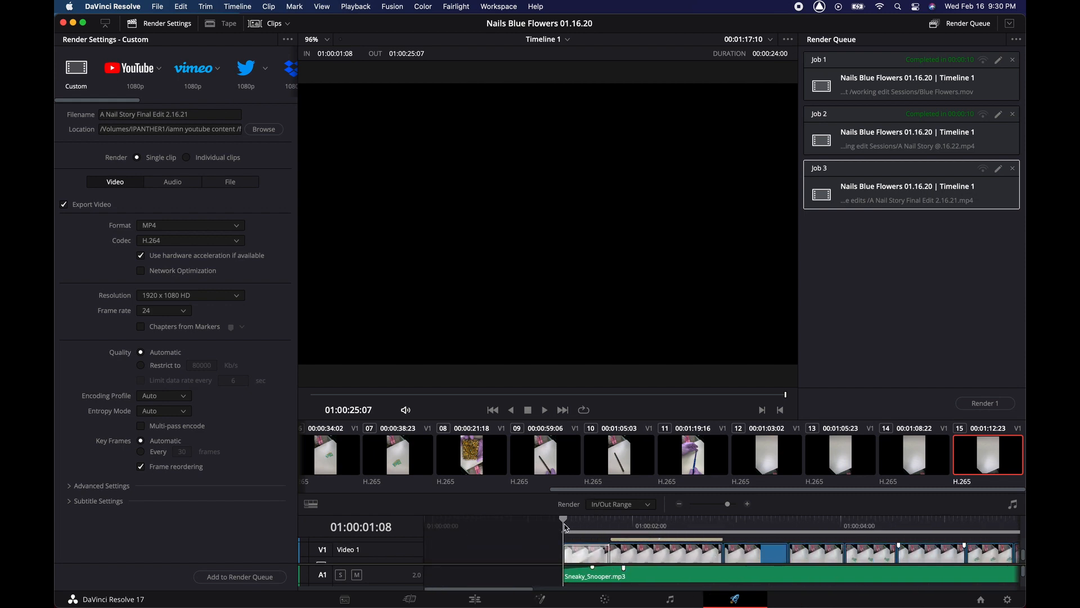
{"action": "key", "text": "super+="}
{"action": "key", "text": "super+="}
{"action": "key", "text": "super+="}
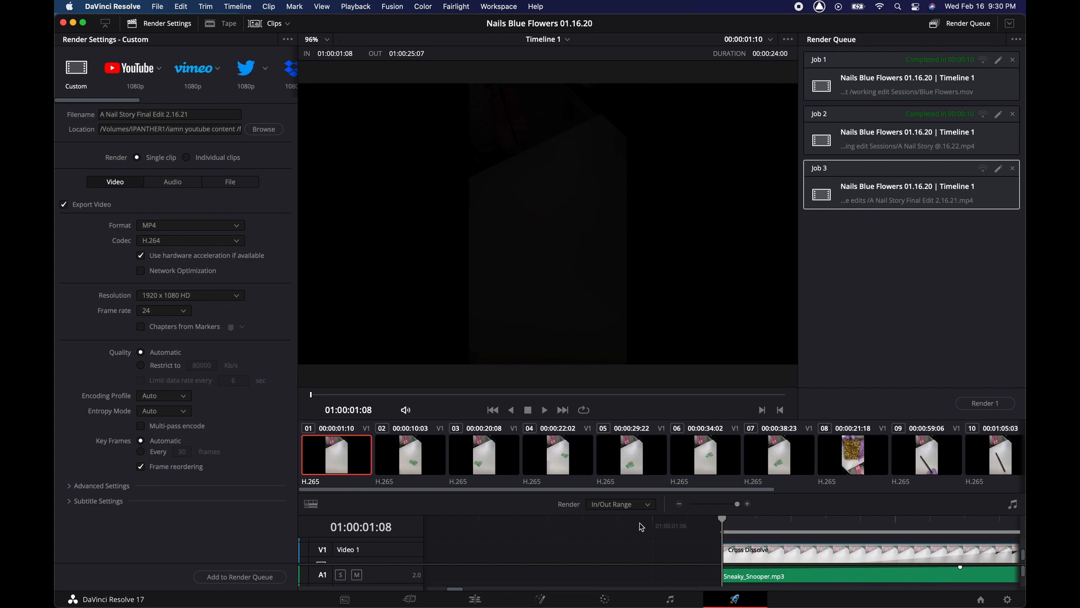
{"action": "scroll", "coordinate": [697, 537], "scroll_direction": "right", "scroll_amount": 5}
{"action": "scroll", "coordinate": [698, 538], "scroll_direction": "right", "scroll_amount": 1}
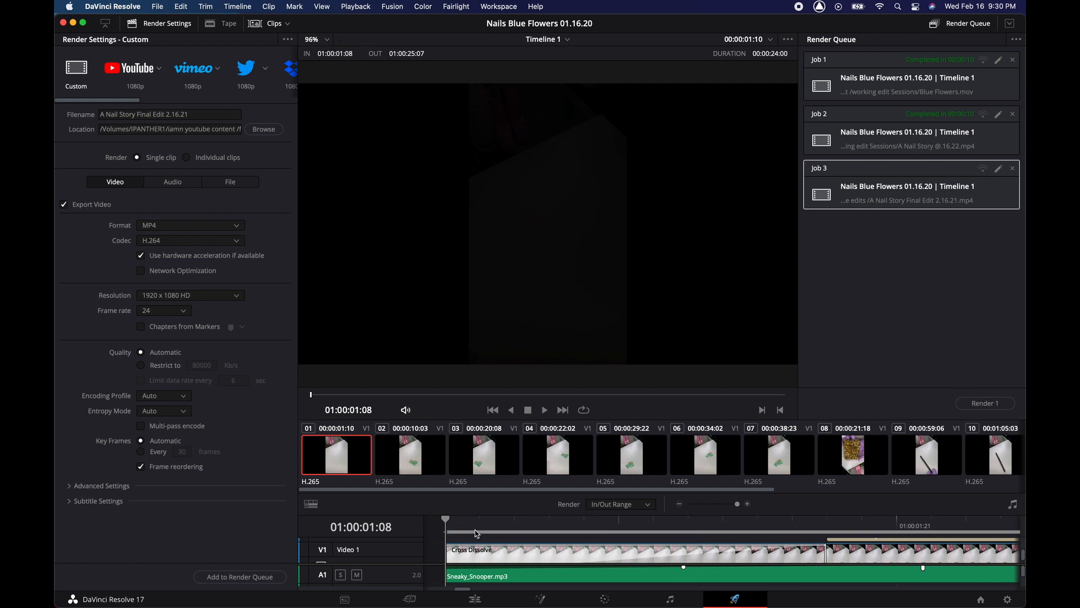
{"action": "key", "text": "super+minus"}
{"action": "key", "text": "super+minus"}
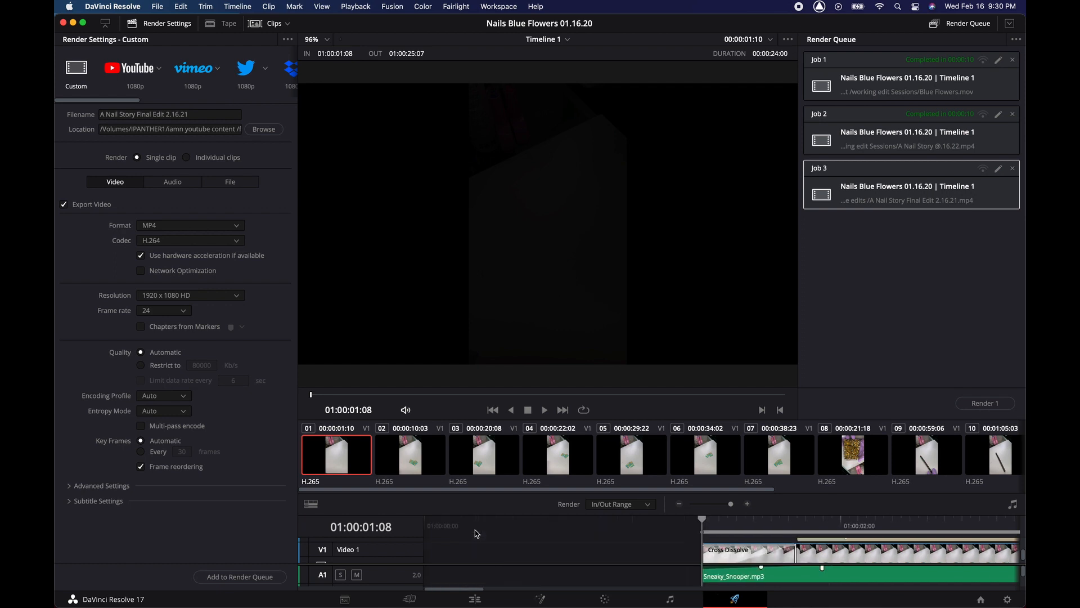
{"action": "key", "text": "super+minus"}
{"action": "key", "text": "super+minus"}
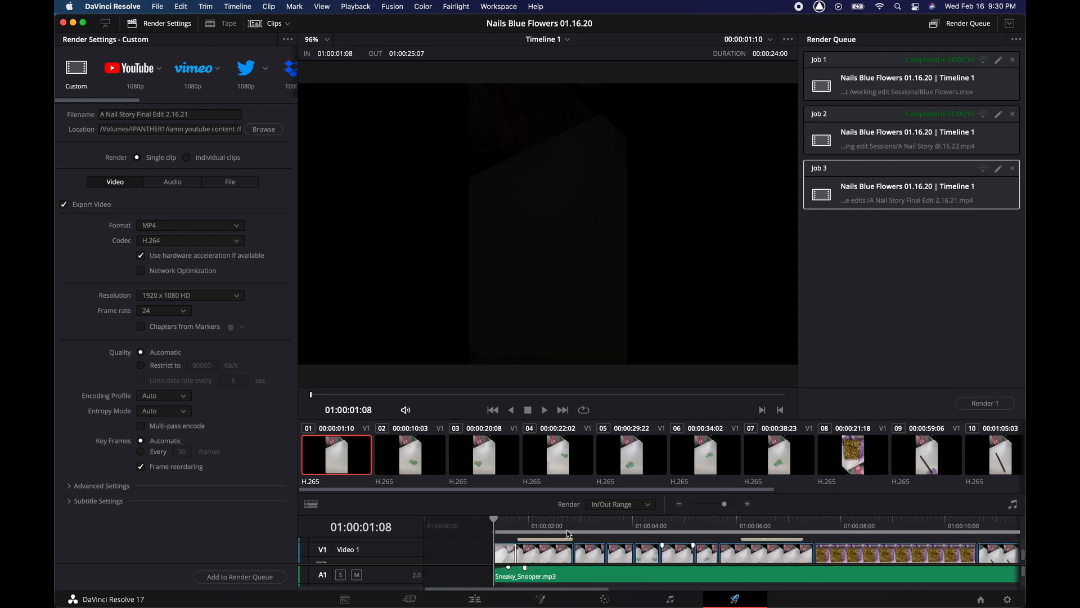
- Render Job 3 to completion, then switch over to Finder
{"action": "scroll", "coordinate": [567, 534], "scroll_direction": "right", "scroll_amount": 4}
{"action": "left_click", "coordinate": [976, 404]}
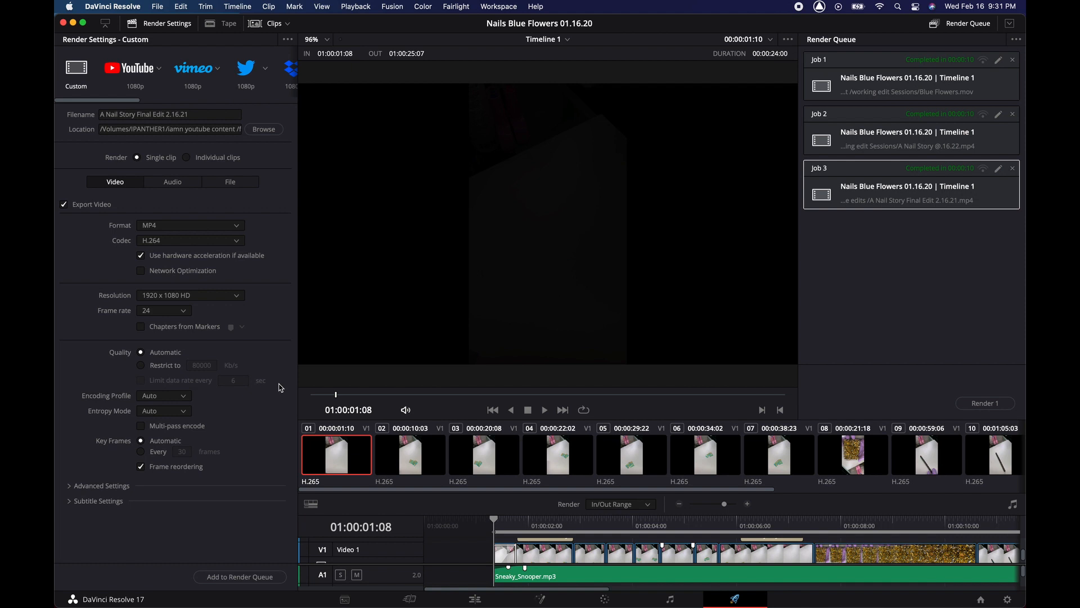
{"action": "key", "text": "super+Tab"}
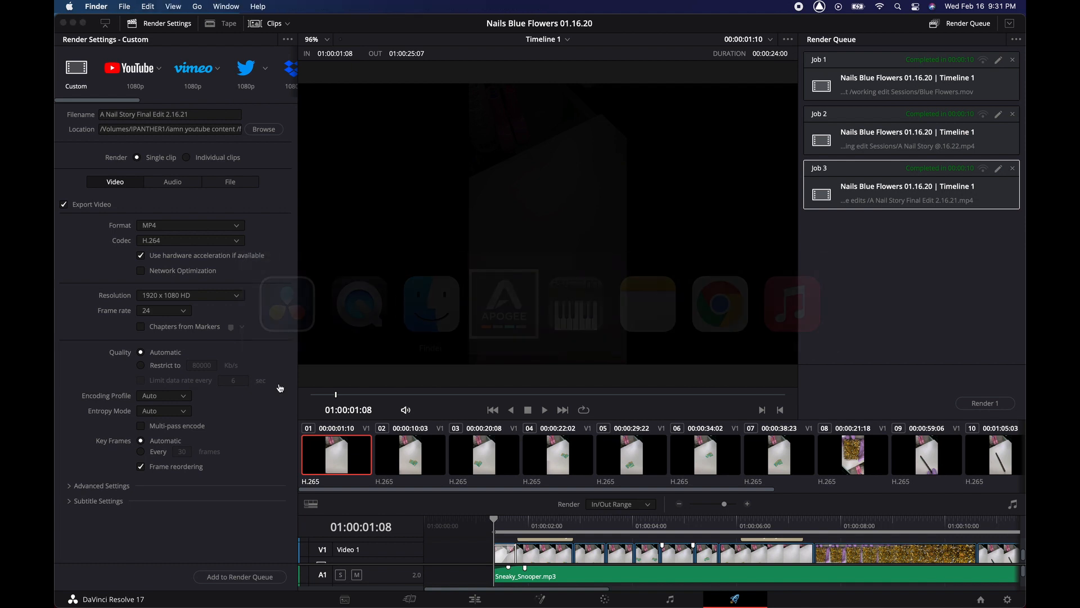
- Search This Mac for 'final youtube' in a new Finder window and open the final Youtube edits folder
{"action": "left_click", "coordinate": [281, 388]}
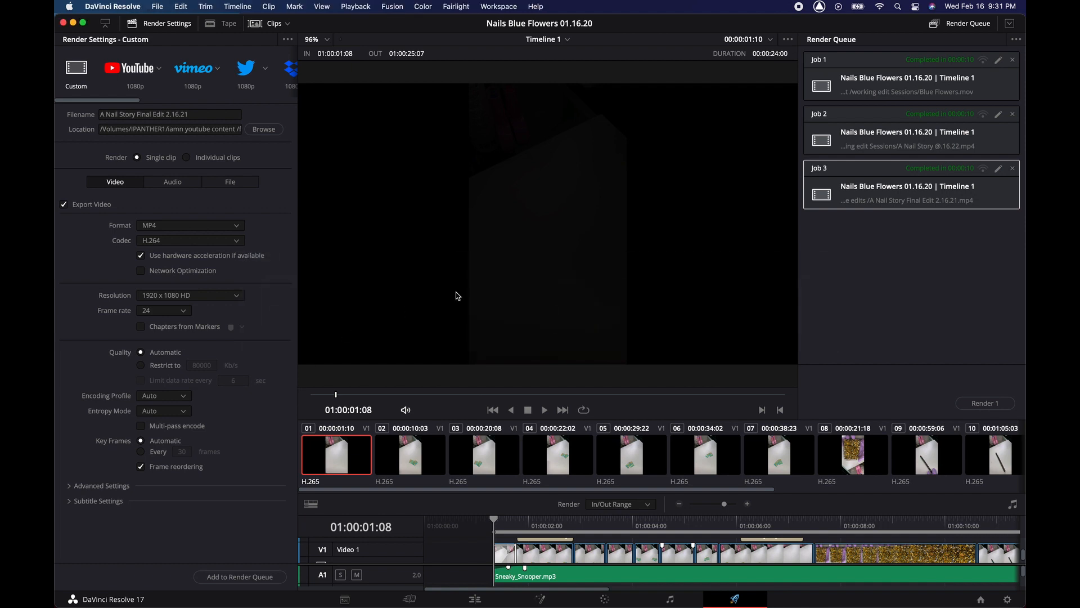
{"action": "key", "text": "super+Tab"}
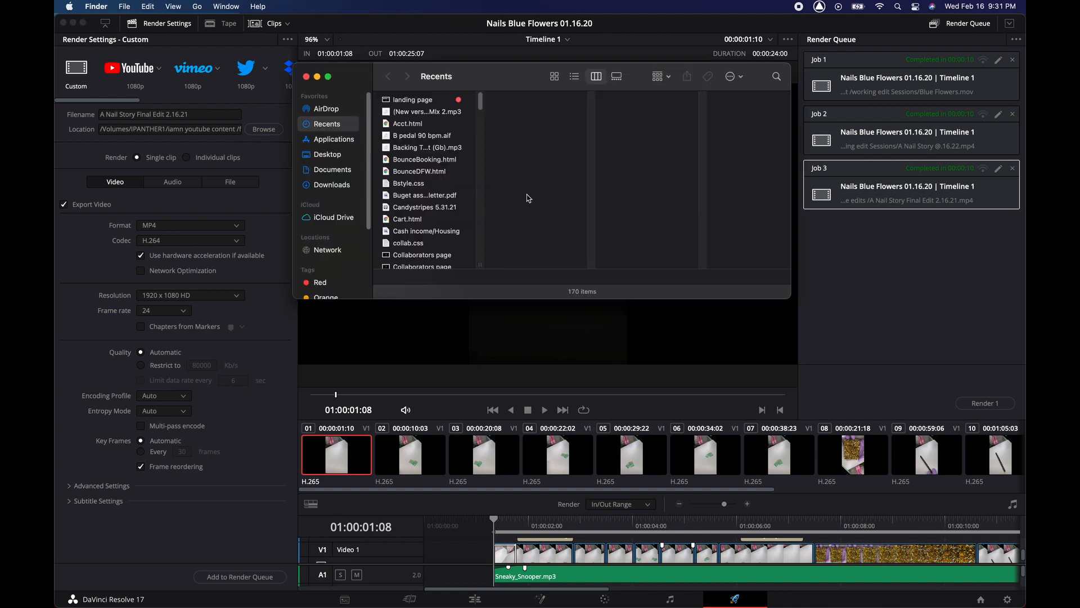
{"action": "left_click", "coordinate": [773, 77]}
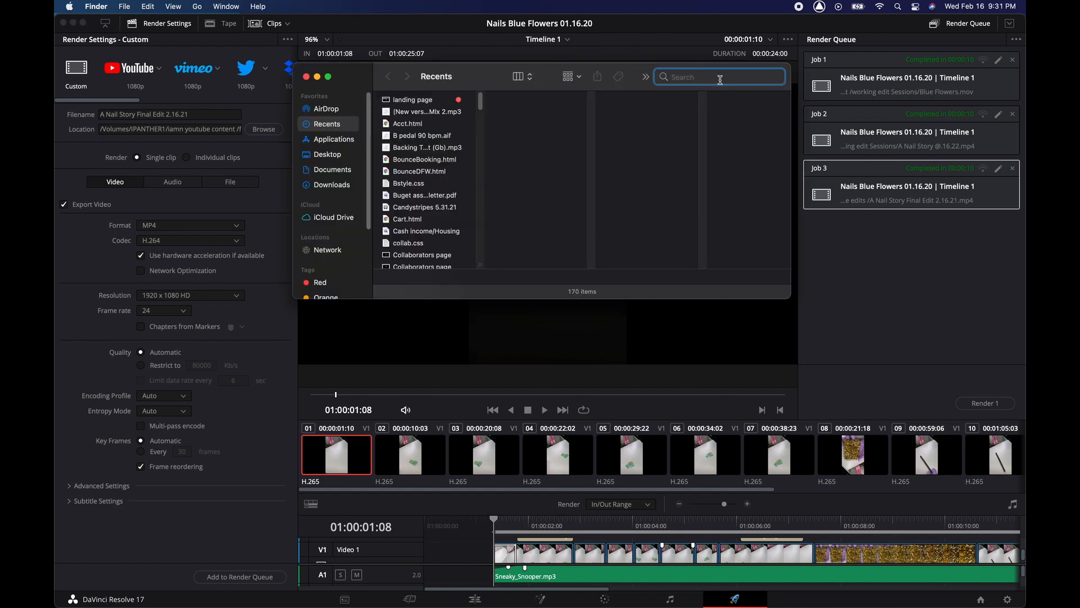
{"action": "type", "text": "final youtube"}
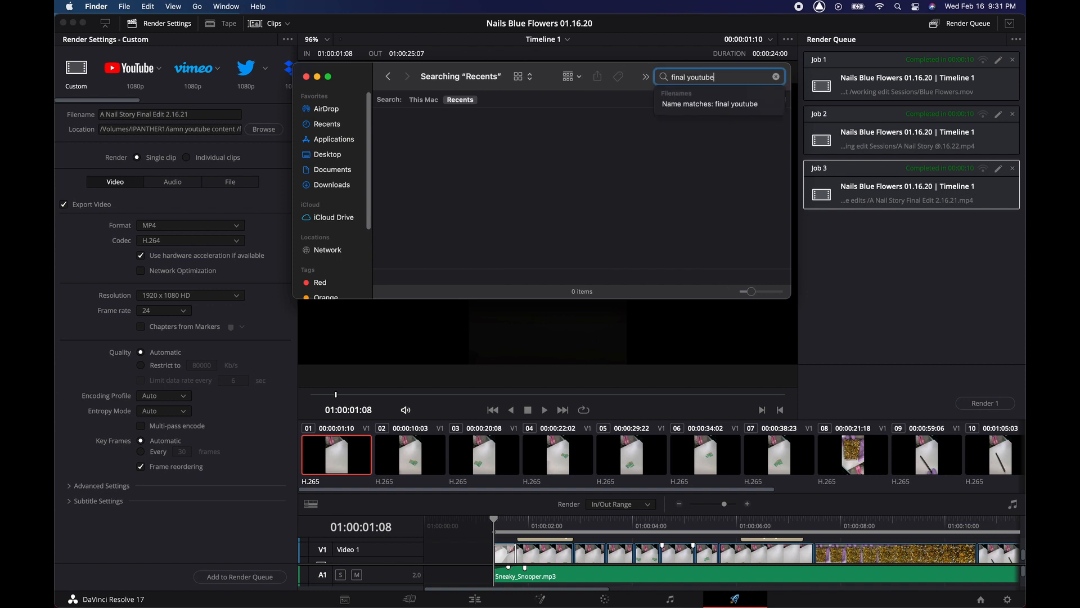
{"action": "left_click", "coordinate": [424, 99]}
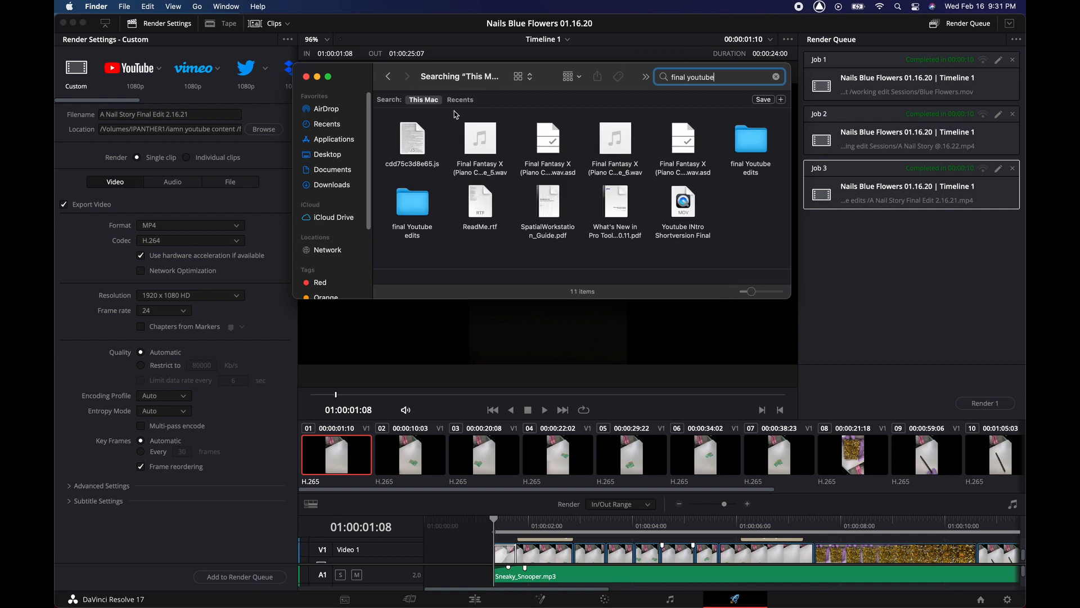
{"action": "double_click", "coordinate": [752, 141]}
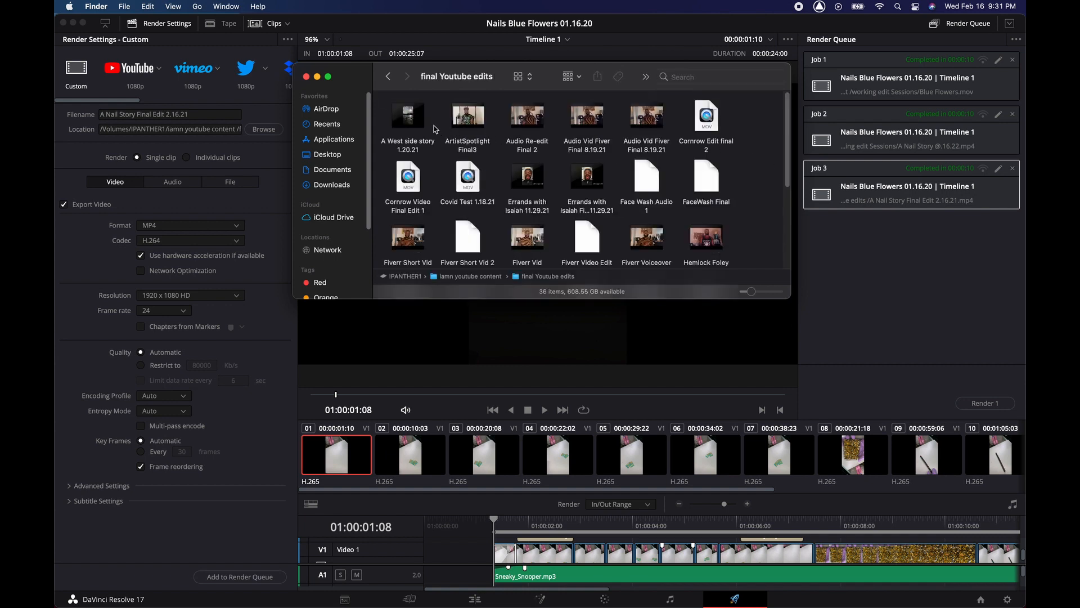
- Open A Nail Story Final Edit 2.16.21 in QuickTime Player and play it
{"action": "scroll", "coordinate": [515, 180], "scroll_direction": "down", "scroll_amount": 5}
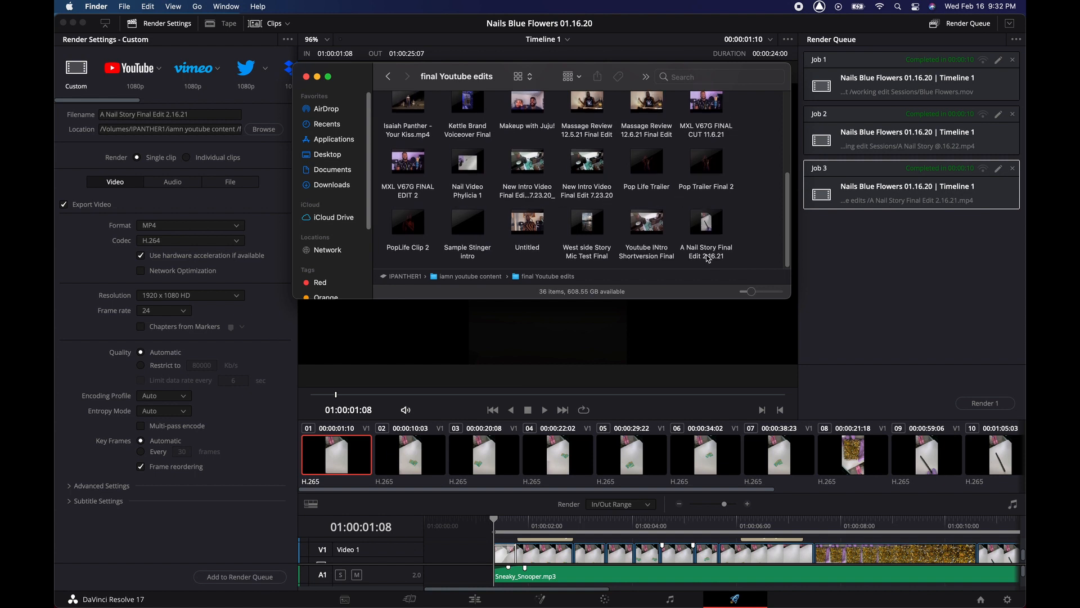
{"action": "left_click", "coordinate": [726, 259]}
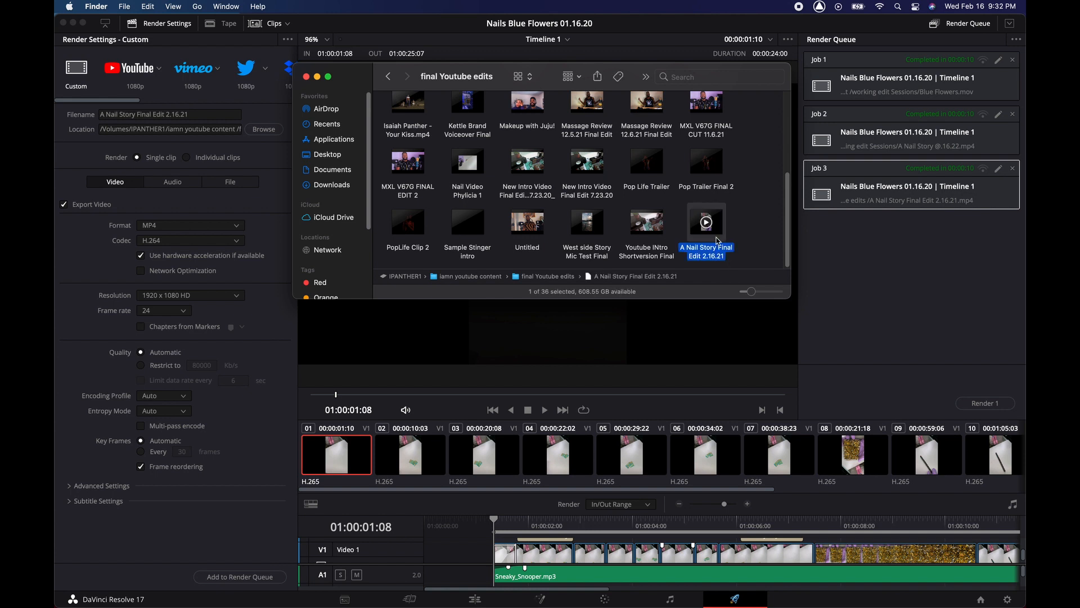
{"action": "right_click", "coordinate": [719, 241]}
{"action": "mouse_move", "coordinate": [746, 258]}
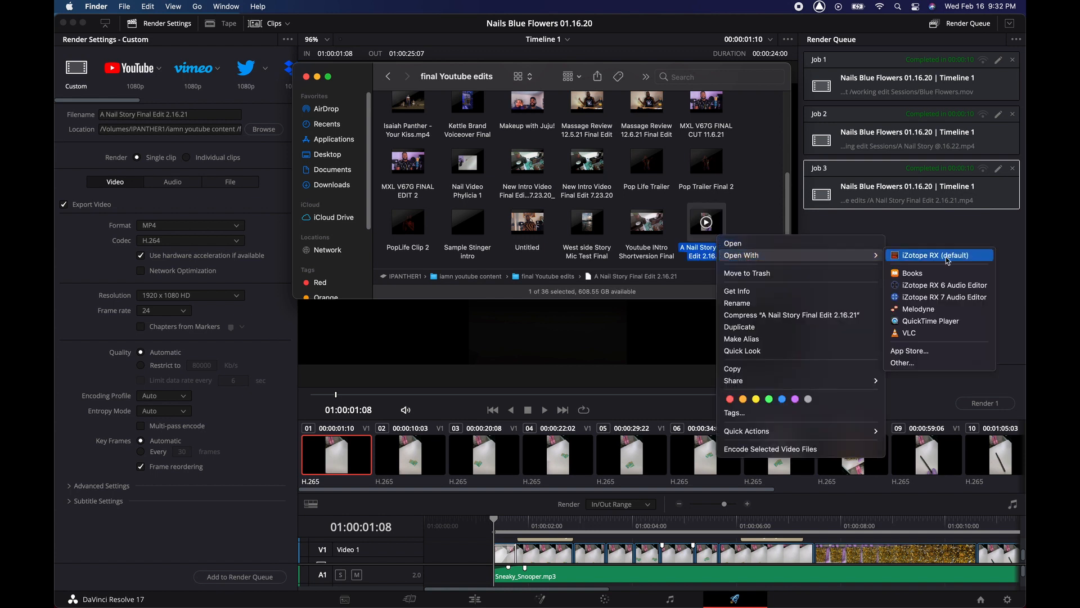
{"action": "left_click", "coordinate": [930, 321]}
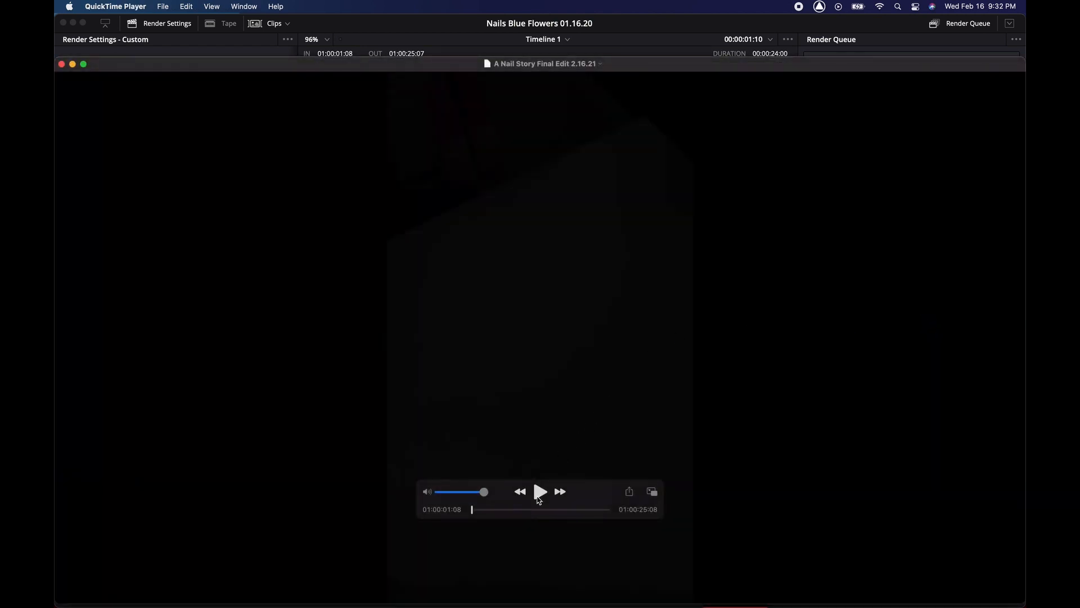
{"action": "left_click", "coordinate": [541, 492]}
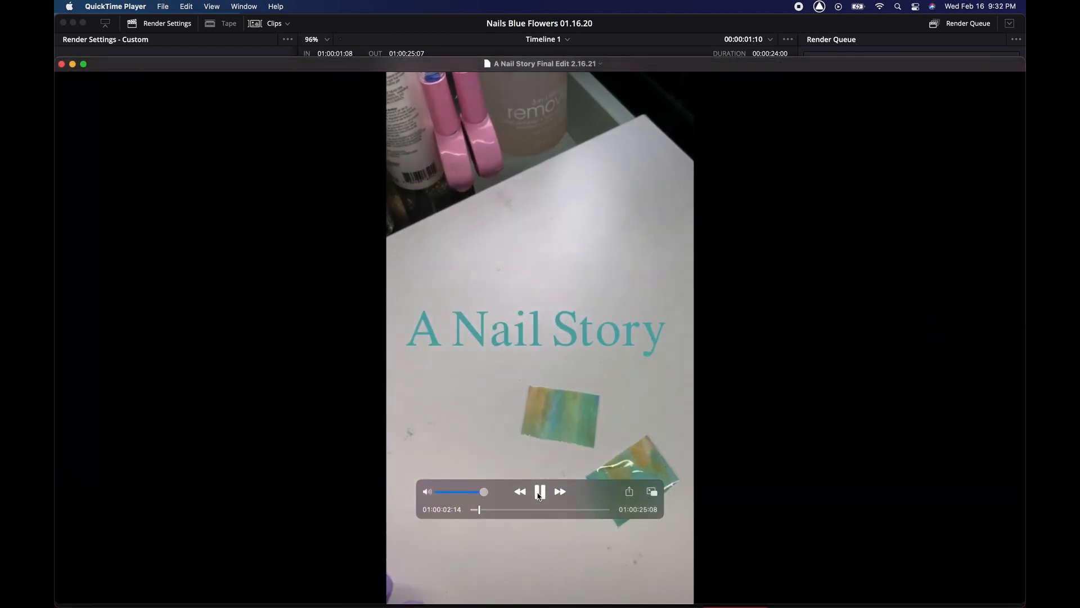